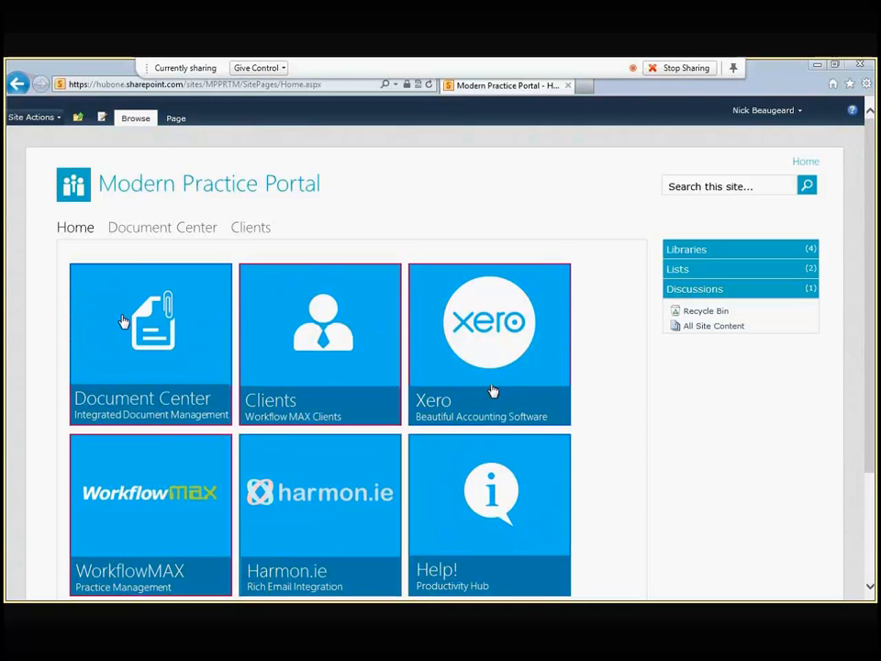
Step: From the Document Center's Site Settings, go to Site content types and start a new one
{"action": "left_click", "coordinate": [123, 321]}
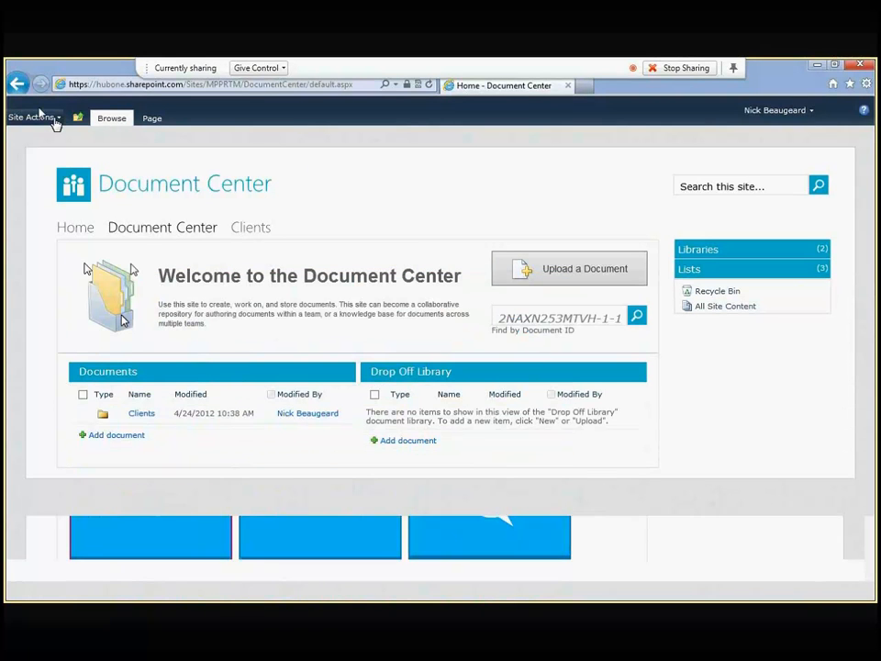
{"action": "left_click", "coordinate": [55, 123]}
{"action": "left_click", "coordinate": [48, 385]}
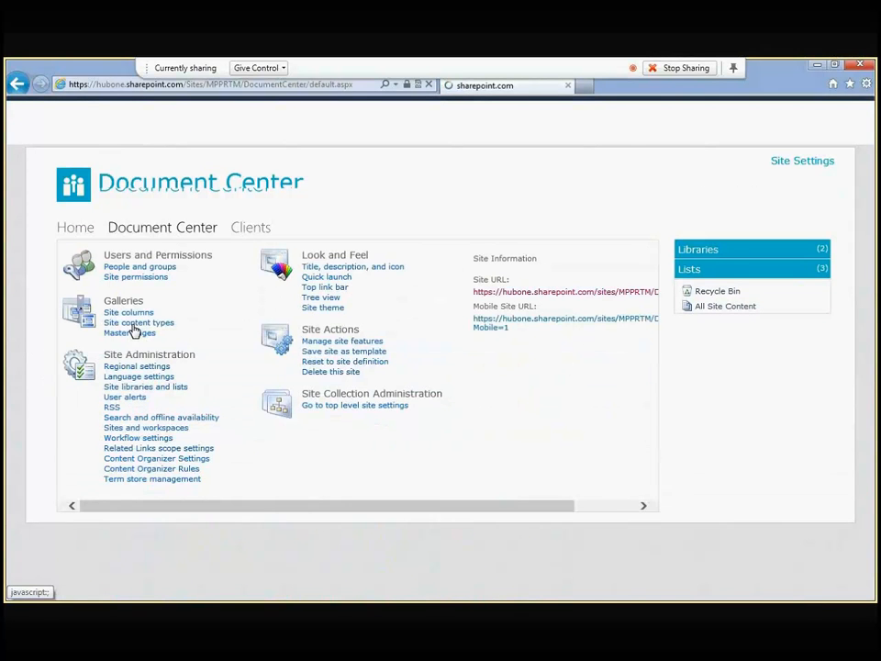
{"action": "left_click", "coordinate": [133, 324]}
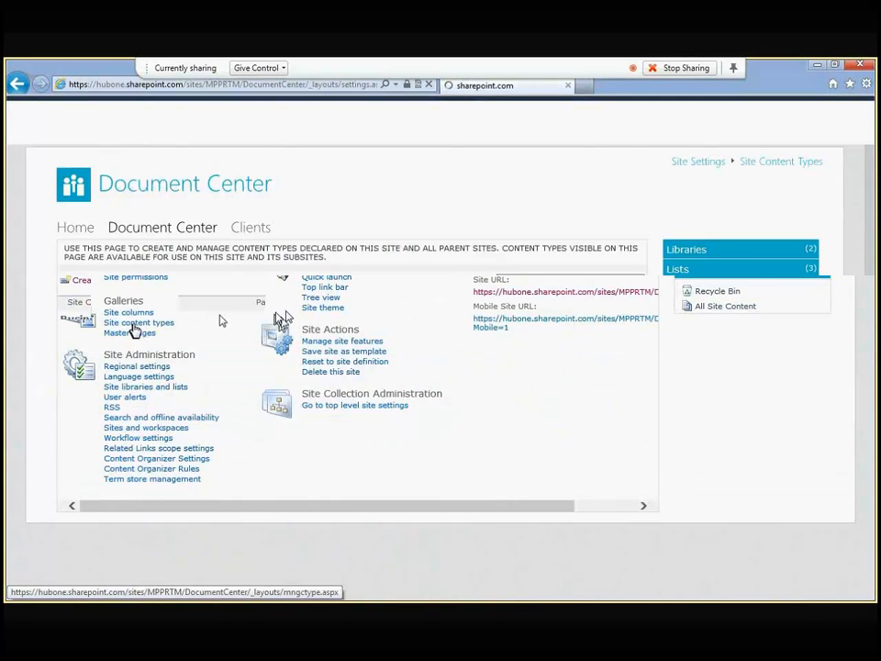
{"action": "scroll", "coordinate": [218, 332], "scroll_direction": "down", "scroll_amount": 10}
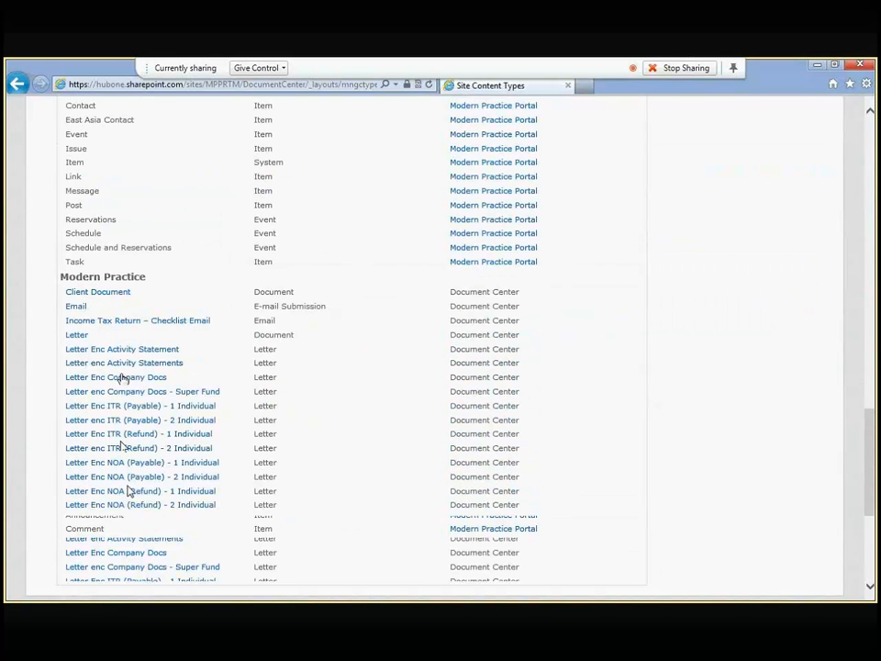
{"action": "scroll", "coordinate": [161, 450], "scroll_direction": "up", "scroll_amount": 10}
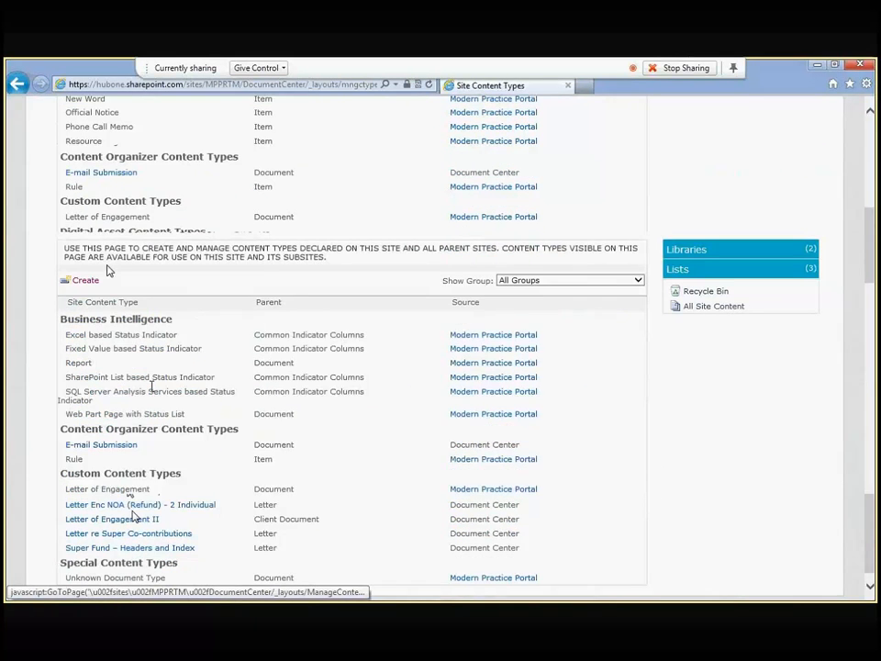
{"action": "left_click", "coordinate": [91, 282]}
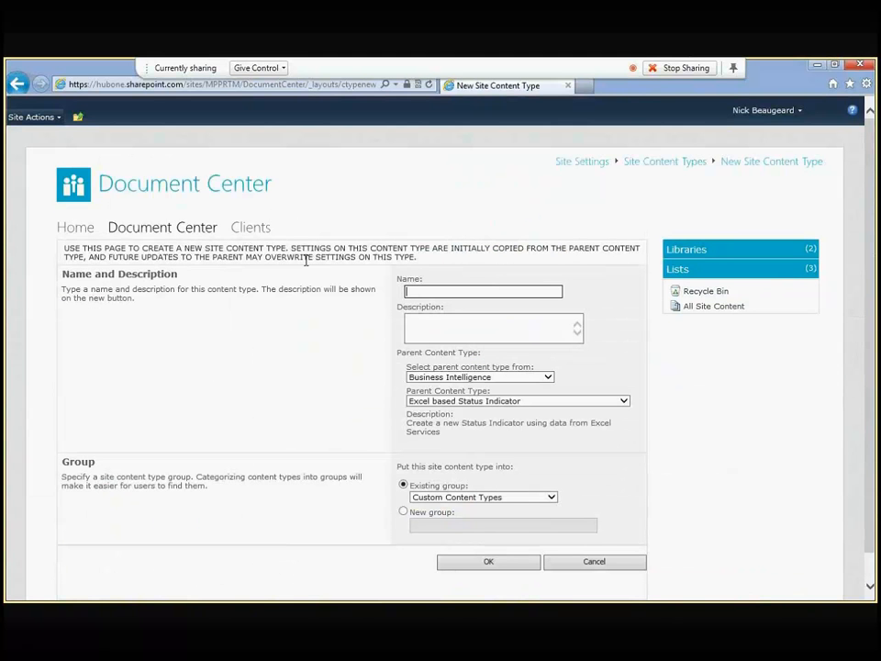
Step: Enter the name 'Modern Practice Engagement Letter' and description 'A formatted engagement Letter'
{"action": "type", "text": "Modern Practice Engage"}
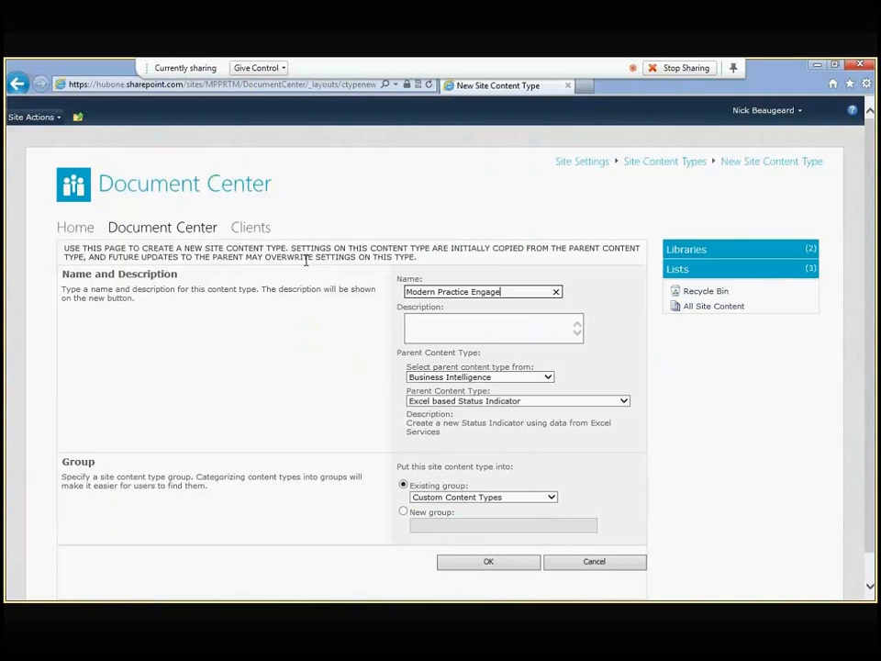
{"action": "type", "text": "ment Letter"}
{"action": "key", "text": "Tab"}
{"action": "type", "text": "A formatt"}
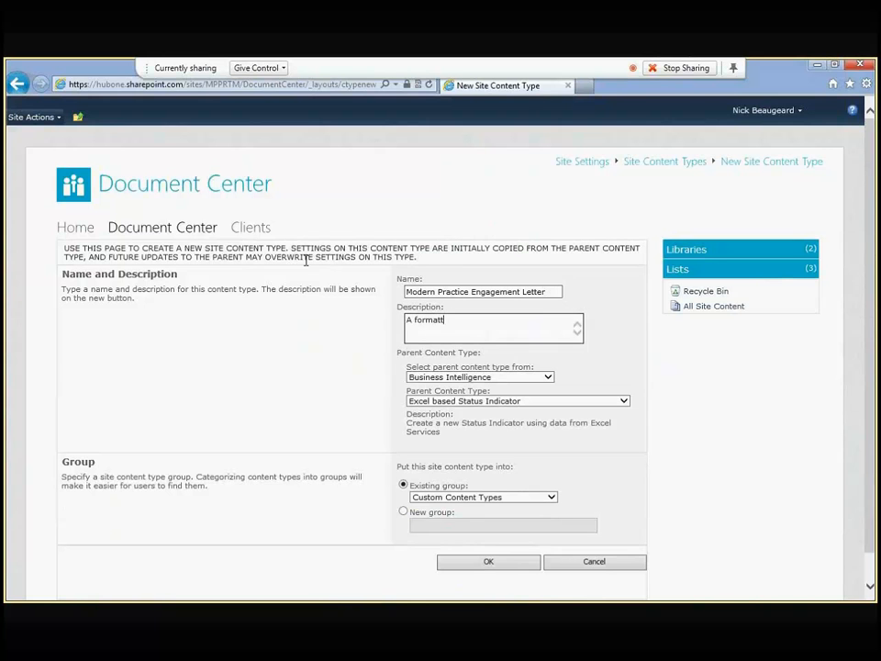
{"action": "type", "text": "ed engagement Letter"}
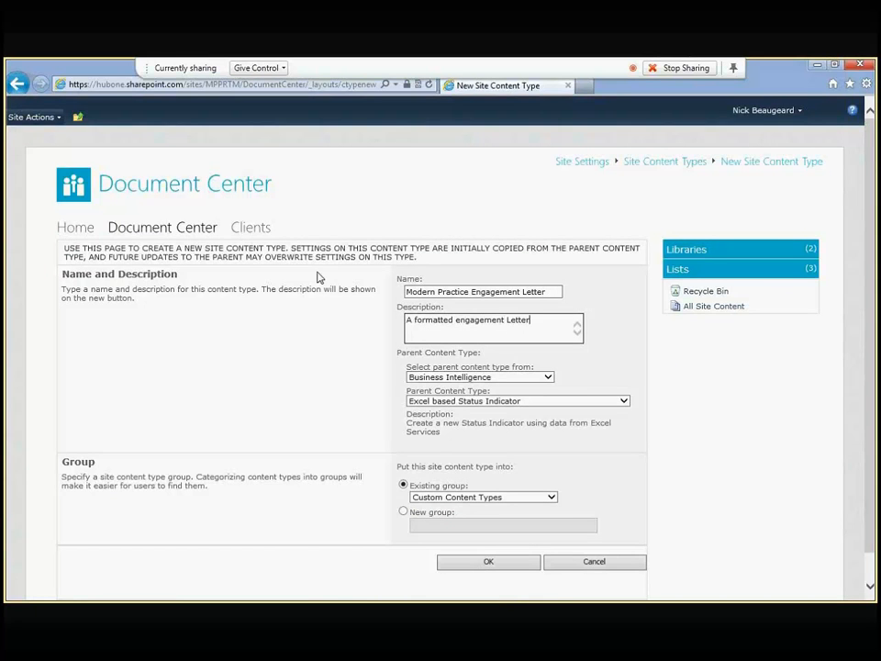
Step: Base it on Client Document from the Modern Practice group, file it under Modern Practice, and save
{"action": "left_click", "coordinate": [548, 377]}
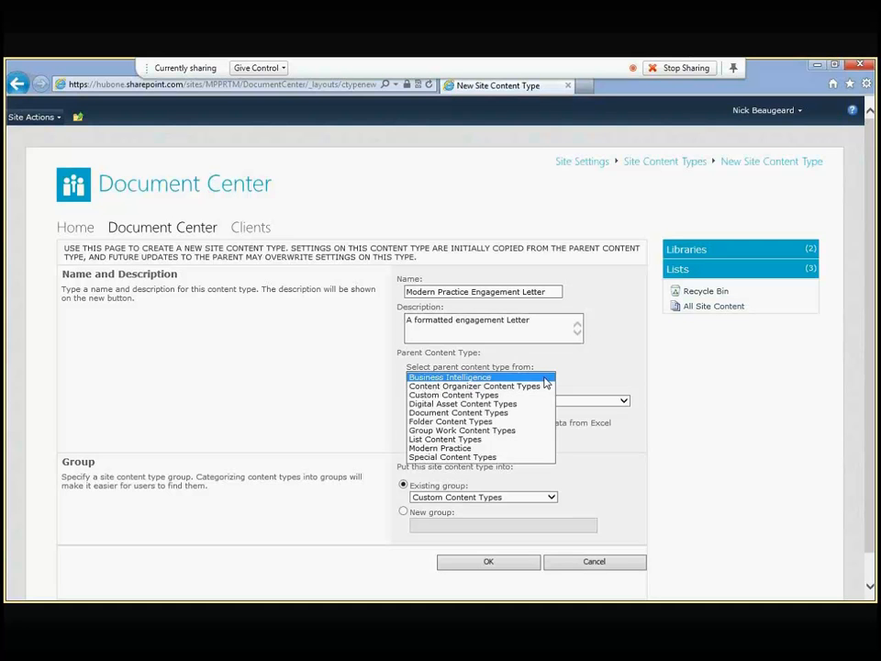
{"action": "left_click", "coordinate": [481, 449]}
{"action": "left_click", "coordinate": [520, 401]}
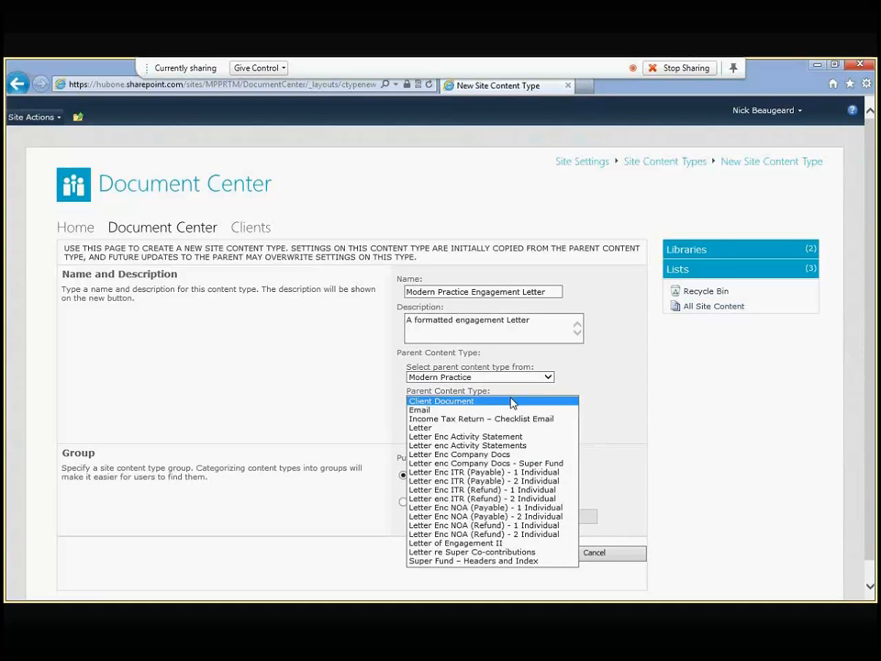
{"action": "left_click", "coordinate": [476, 403]}
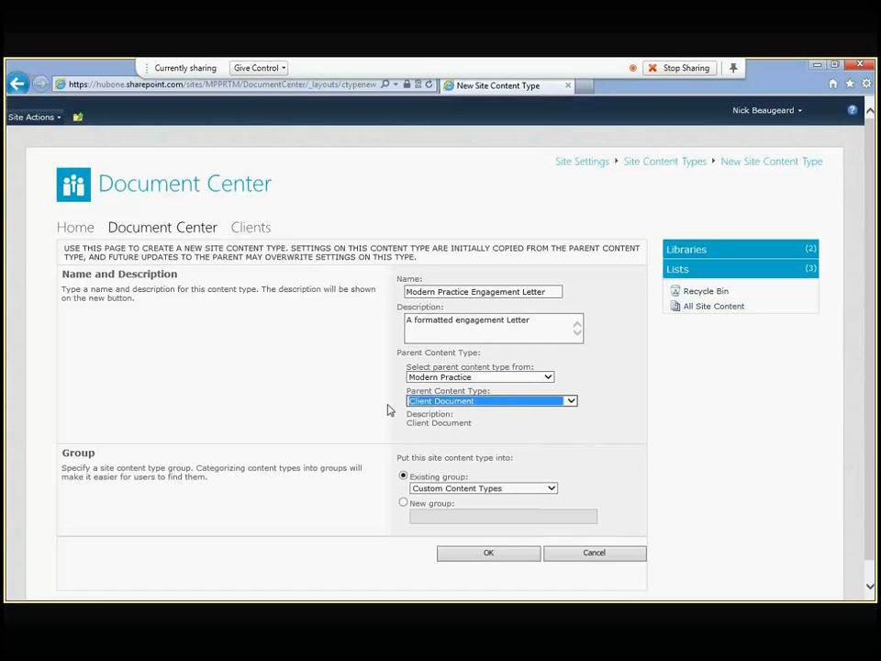
{"action": "left_click", "coordinate": [460, 491]}
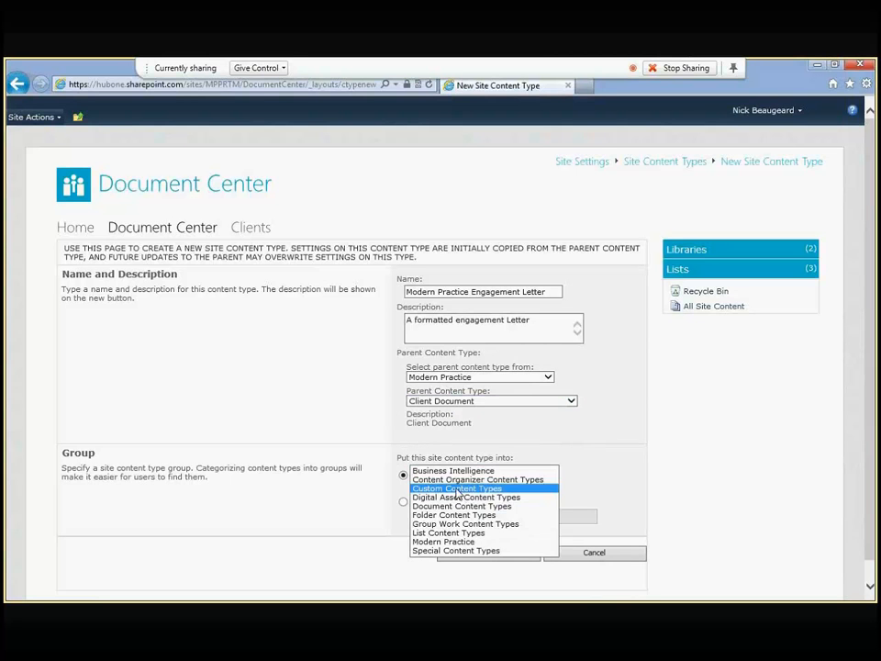
{"action": "left_click", "coordinate": [443, 542]}
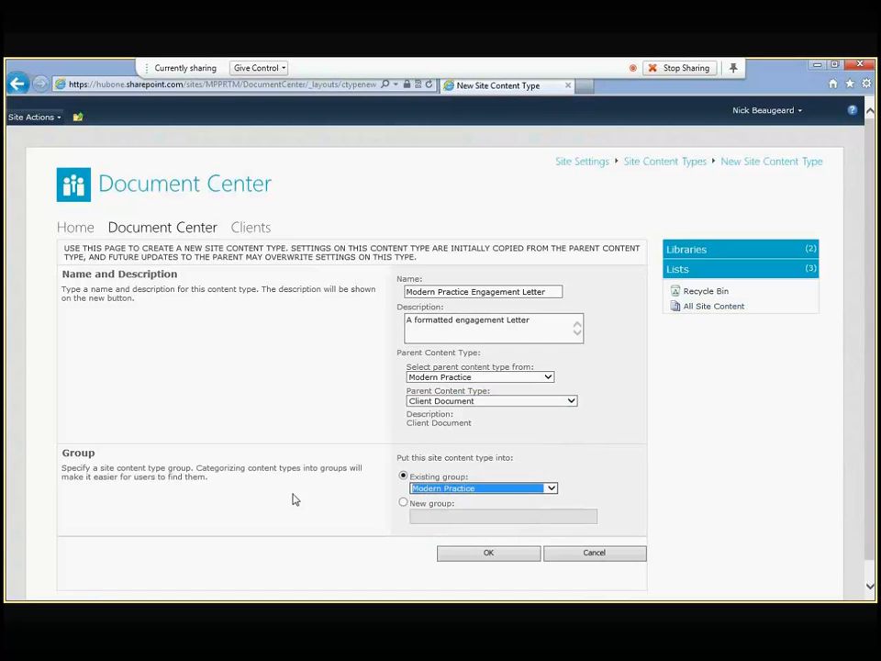
{"action": "left_click", "coordinate": [477, 554]}
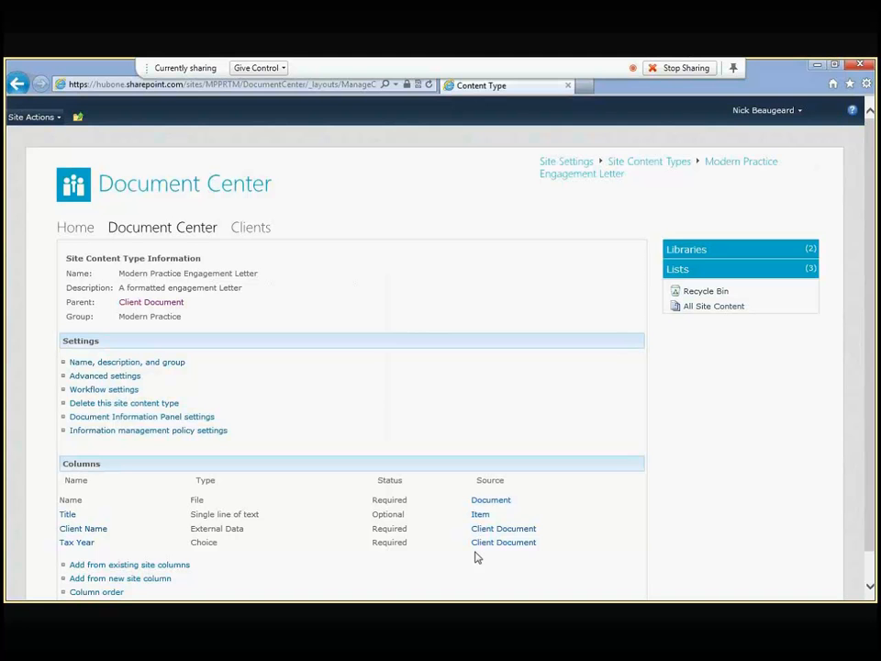
Step: Confirm the content type's name, description and group settings, then go back to the Document Center home
{"action": "left_click", "coordinate": [108, 364]}
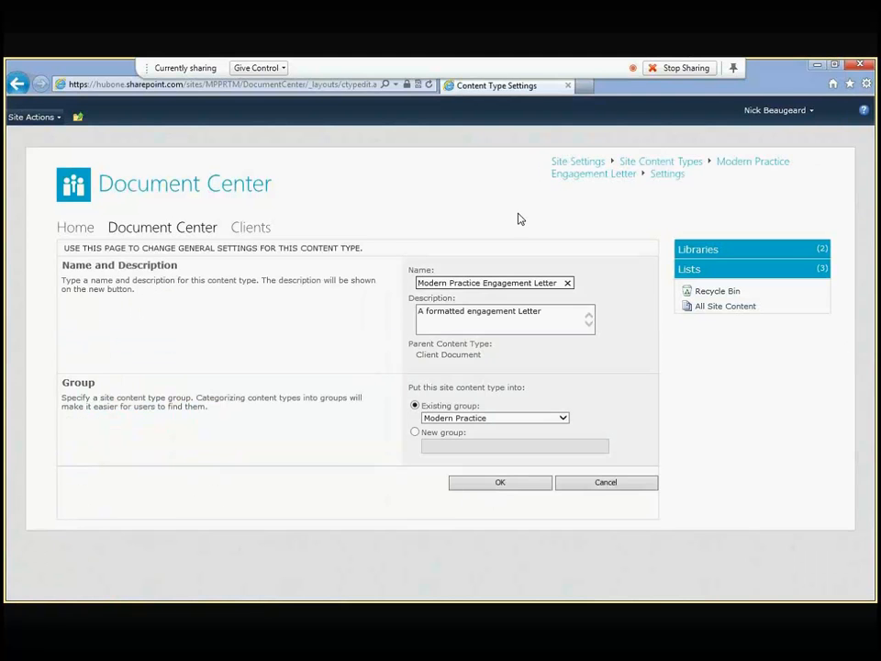
{"action": "left_click", "coordinate": [510, 485]}
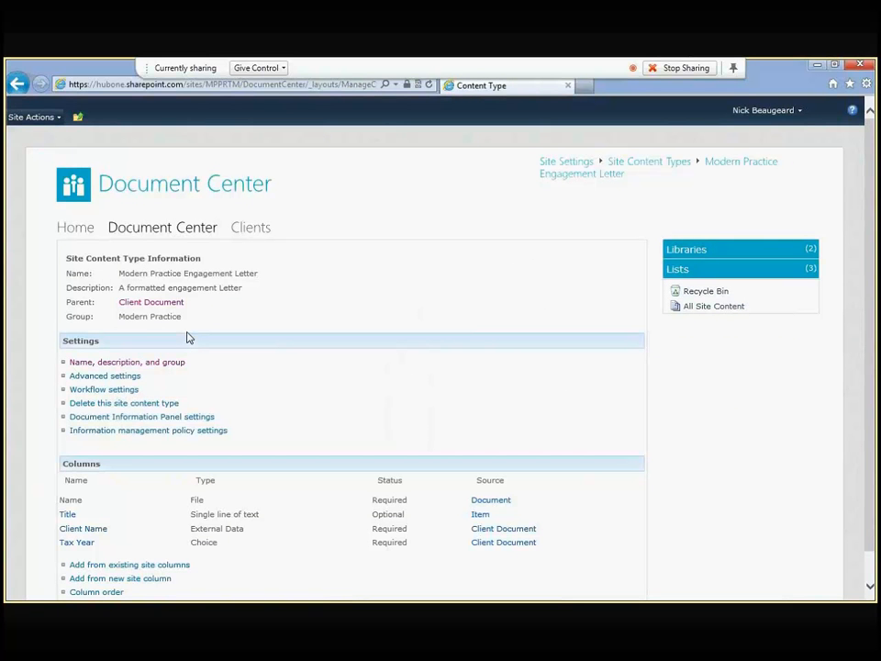
{"action": "left_click", "coordinate": [162, 229]}
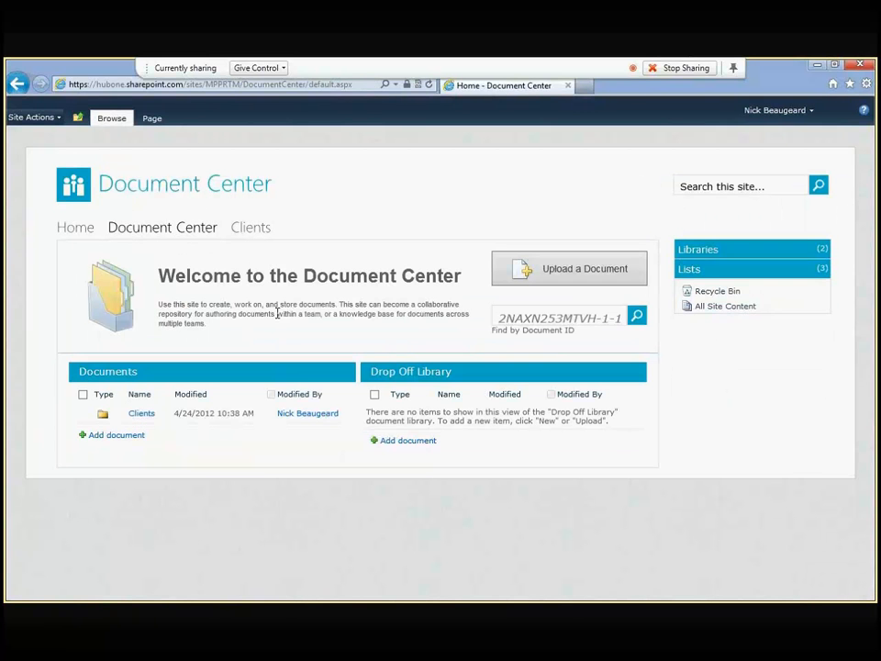
Step: In the Documents library settings, add the existing Modern Practice Engagement Letter site content type
{"action": "left_click", "coordinate": [154, 377]}
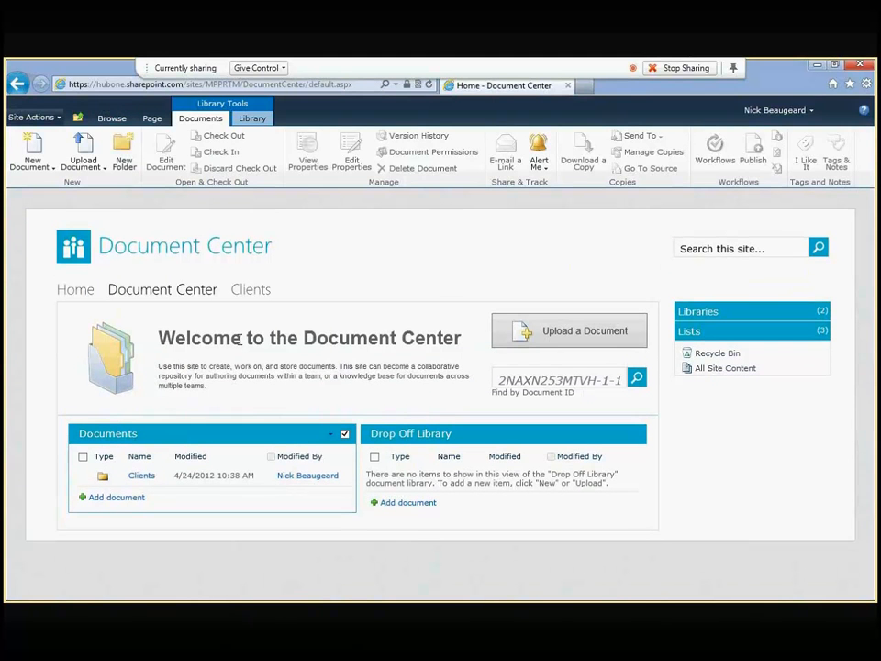
{"action": "left_click", "coordinate": [252, 119]}
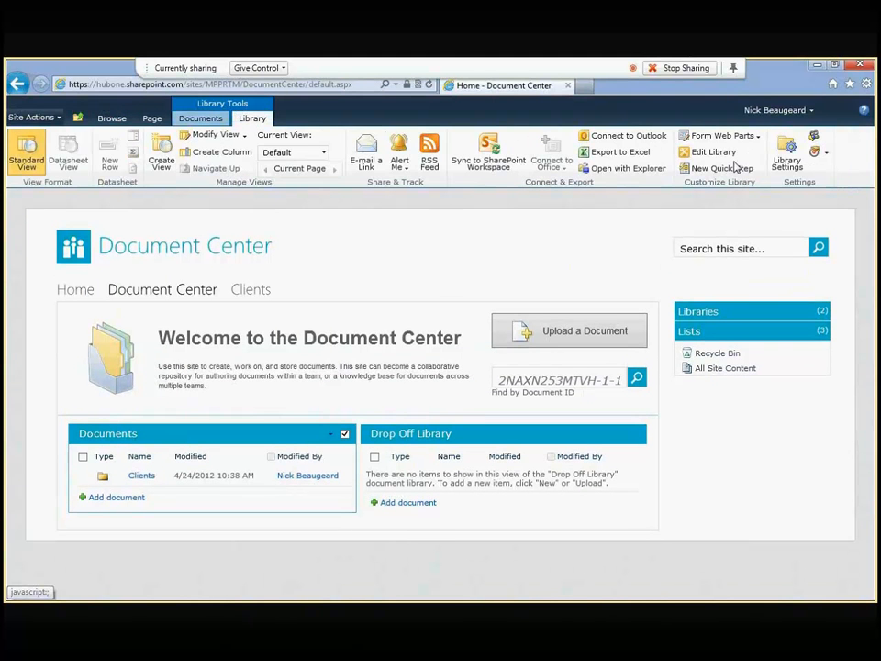
{"action": "left_click", "coordinate": [787, 149]}
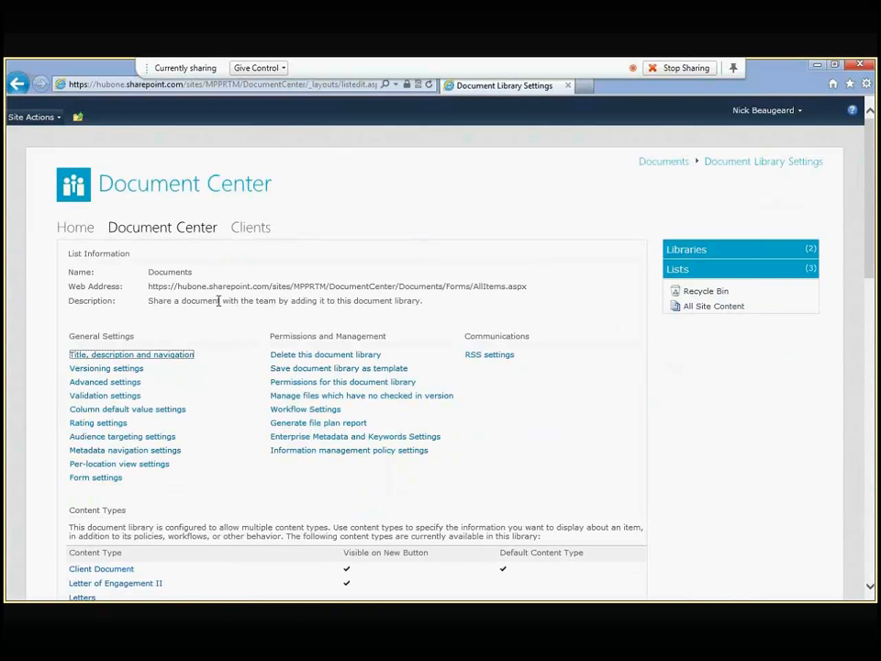
{"action": "scroll", "coordinate": [203, 322], "scroll_direction": "down", "scroll_amount": 3}
{"action": "scroll", "coordinate": [175, 233], "scroll_direction": "down", "scroll_amount": 3}
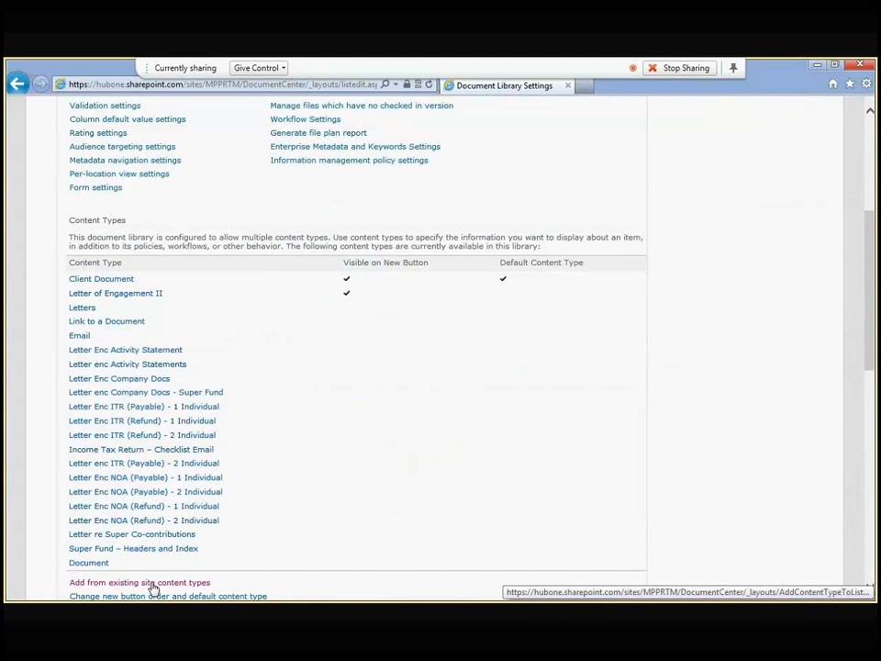
{"action": "left_click", "coordinate": [153, 583]}
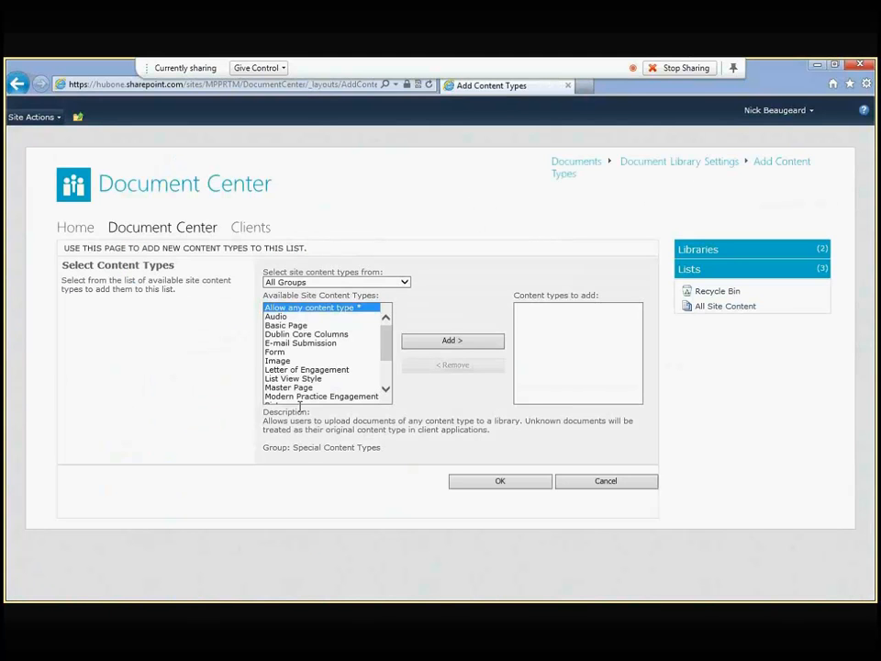
{"action": "left_click", "coordinate": [405, 284]}
{"action": "left_click", "coordinate": [330, 348]}
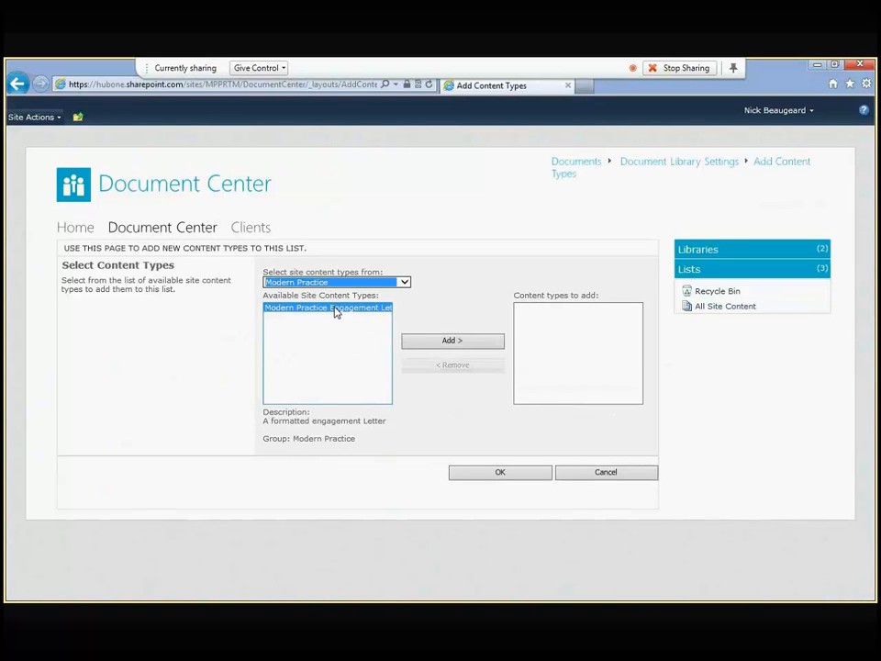
{"action": "left_click", "coordinate": [437, 343]}
{"action": "left_click", "coordinate": [493, 472]}
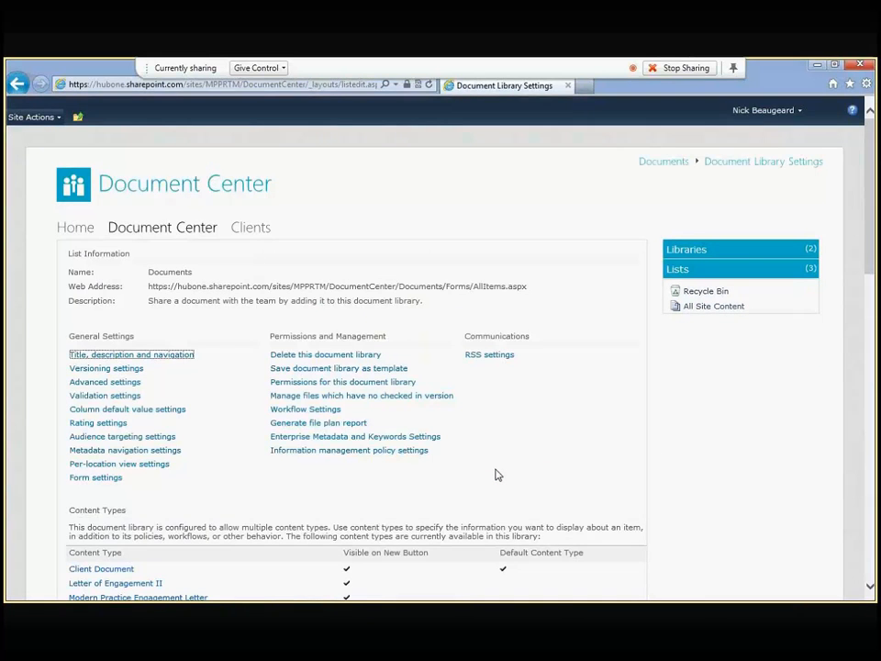
Step: Open the Modern Practice Engagement Letter content type's advanced settings to edit its template in Word
{"action": "scroll", "coordinate": [175, 562], "scroll_direction": "down", "scroll_amount": 1}
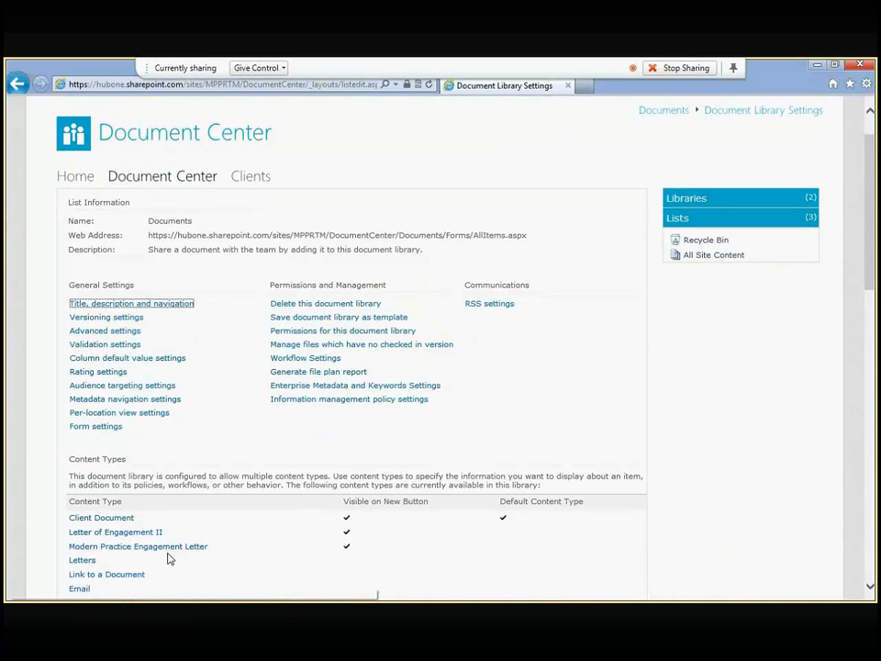
{"action": "scroll", "coordinate": [168, 559], "scroll_direction": "down", "scroll_amount": 3}
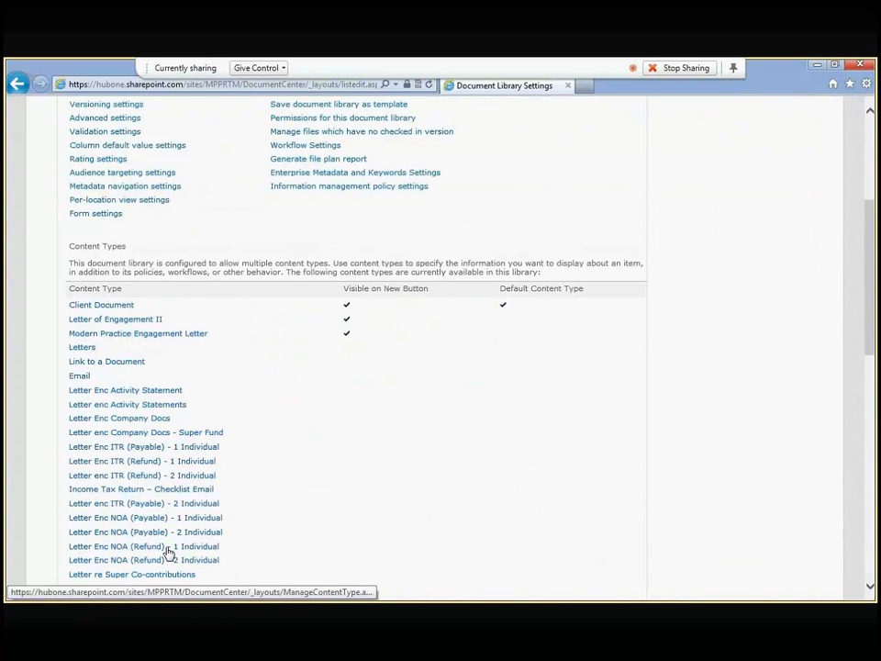
{"action": "left_click", "coordinate": [175, 335]}
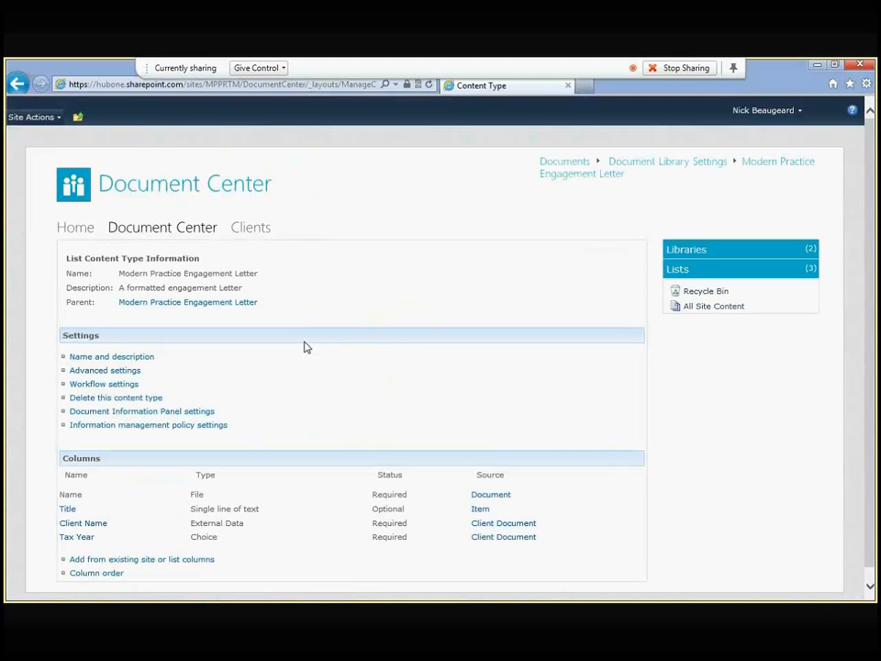
{"action": "scroll", "coordinate": [240, 360], "scroll_direction": "down", "scroll_amount": 1}
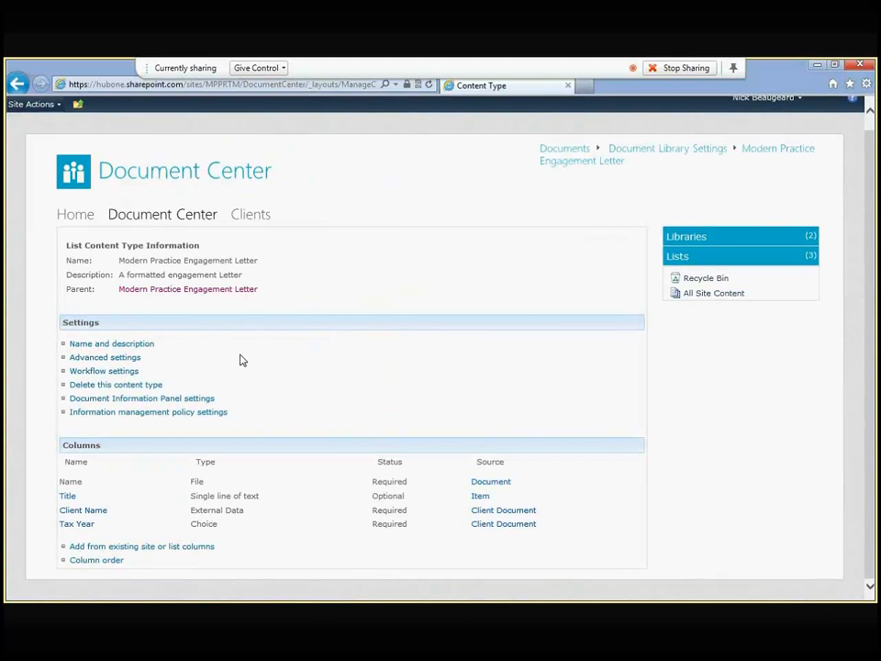
{"action": "left_click", "coordinate": [138, 345]}
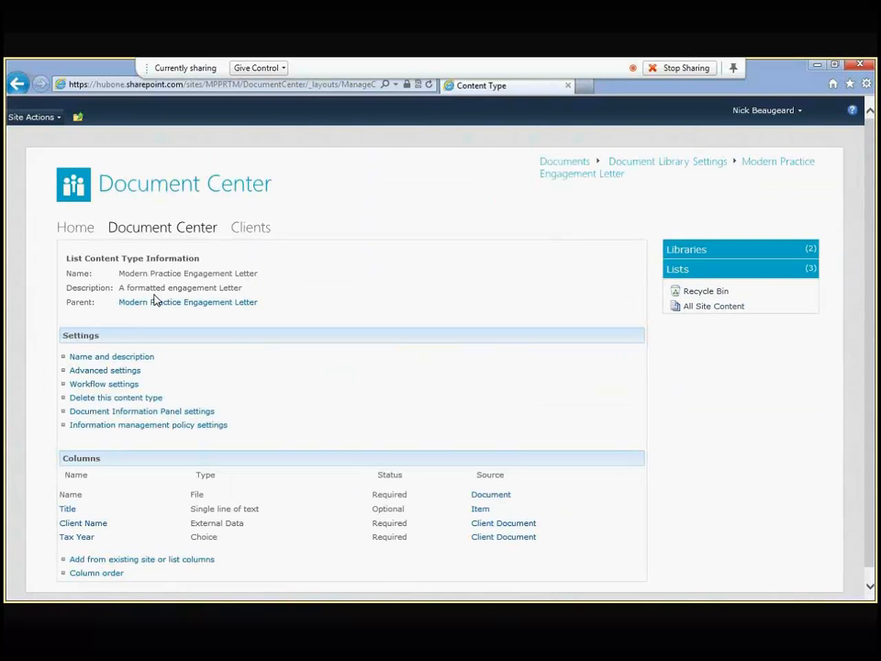
{"action": "left_click", "coordinate": [112, 370]}
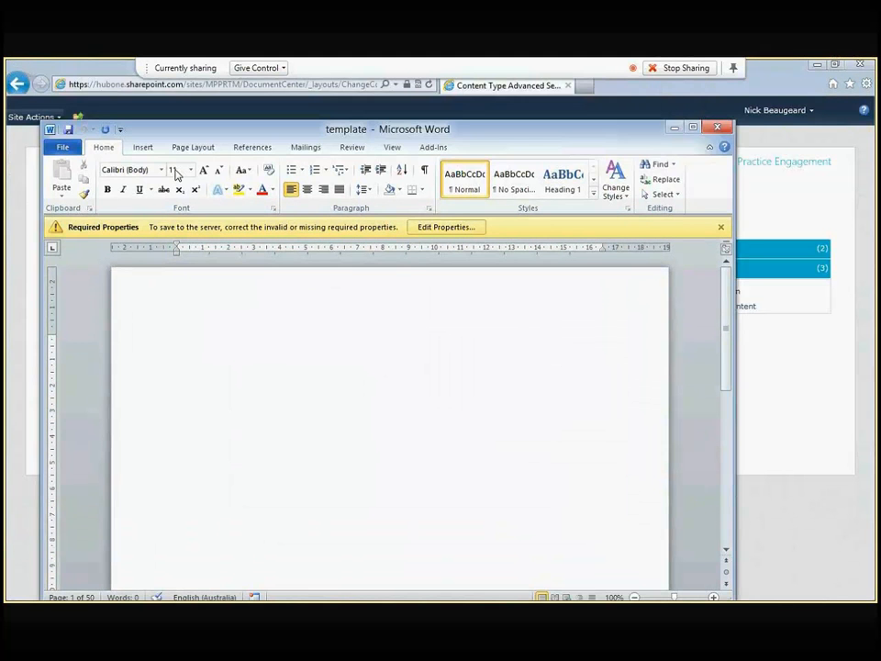
Step: Insert the HubOne logo picture h1logo.jpg at the top of the Word template
{"action": "left_click_drag", "start_coordinate": [141, 132], "coordinate": [174, 108]}
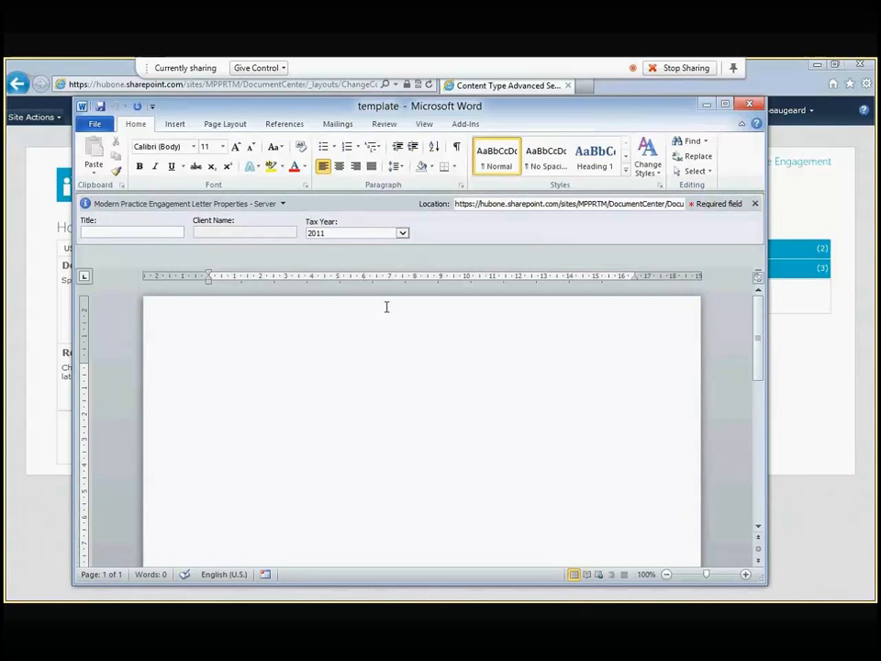
{"action": "left_click", "coordinate": [175, 124]}
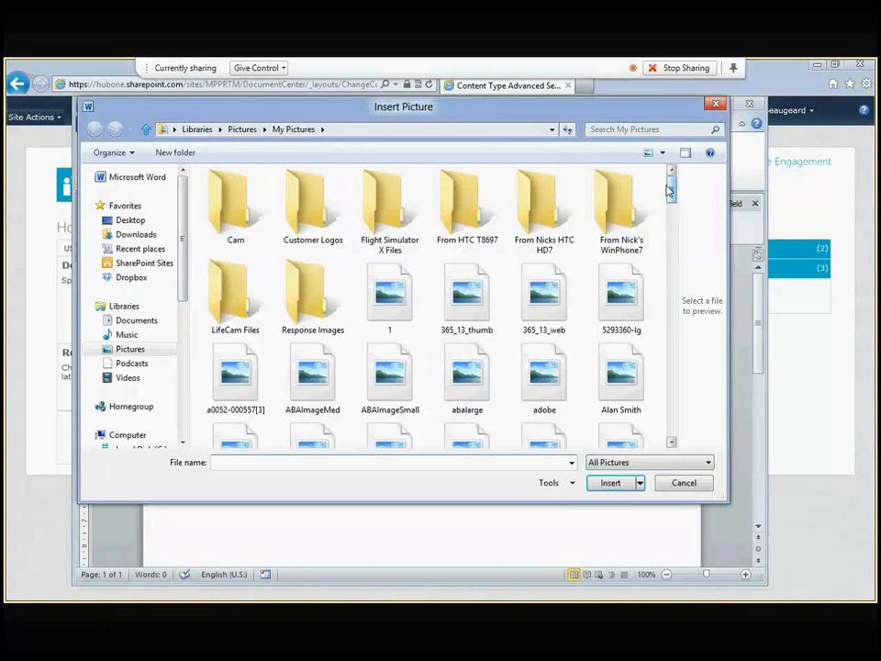
{"action": "type", "text": "h1"}
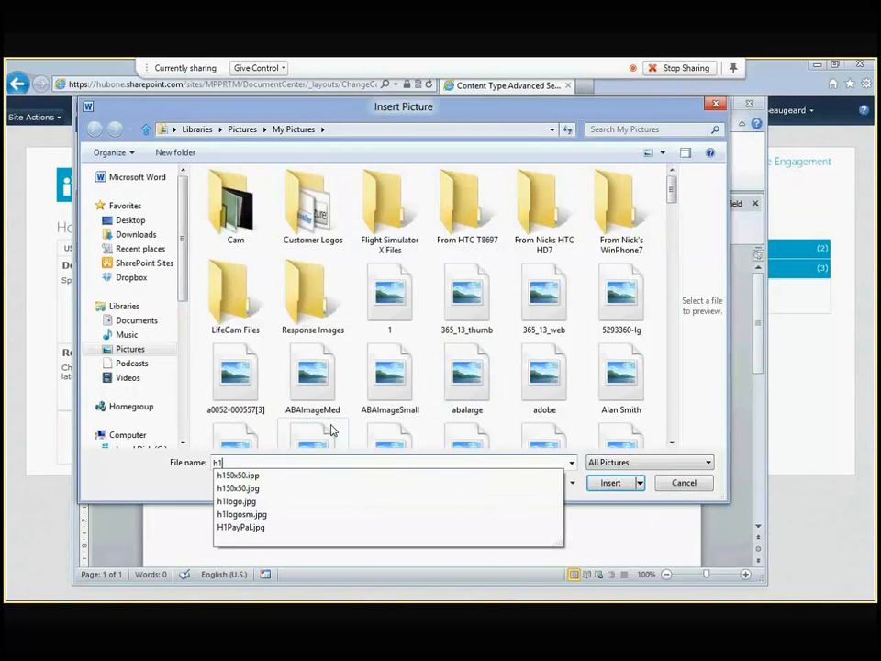
{"action": "key", "text": "Down"}
{"action": "key", "text": "Down"}
{"action": "key", "text": "Down"}
{"action": "key", "text": "Return"}
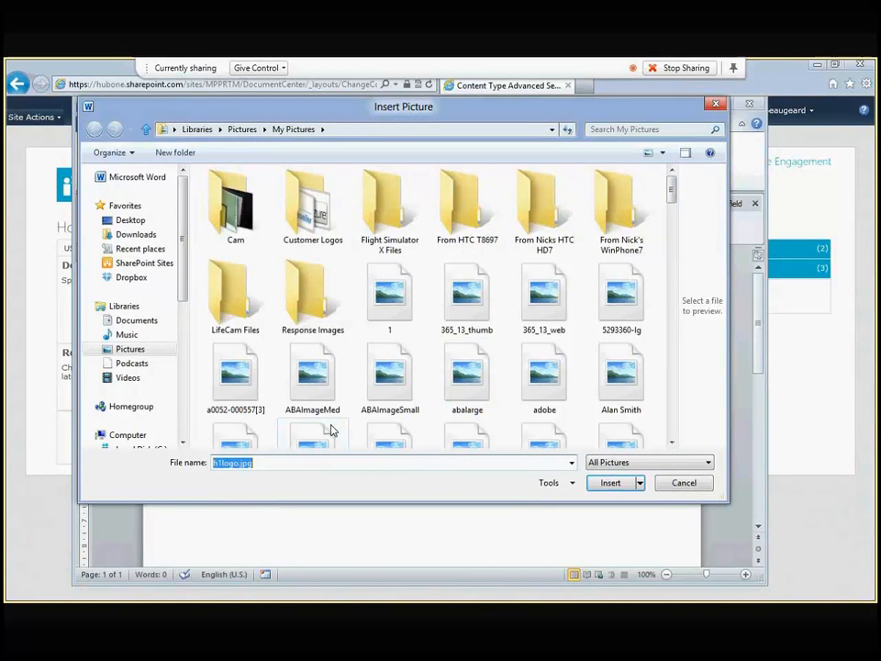
{"action": "key", "text": "Return"}
Step: Below the logo, type the heading 'Client Engagement Letter'
{"action": "left_click", "coordinate": [663, 457]}
{"action": "key", "text": "Return"}
{"action": "type", "text": "Client Engage"}
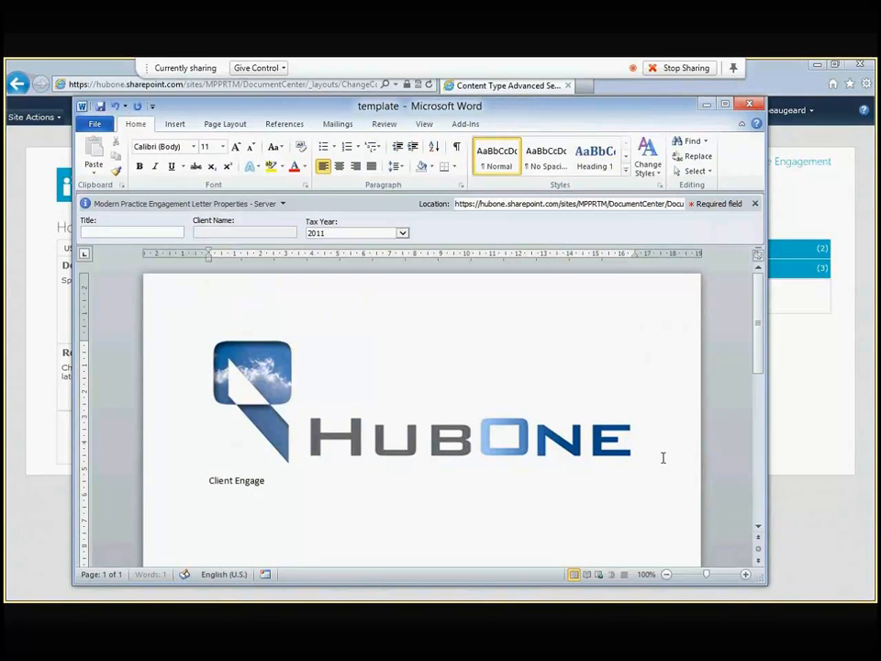
{"action": "type", "text": "ment Letter"}
Step: On a new line under the heading, insert the document's Title property field
{"action": "key", "text": "Return"}
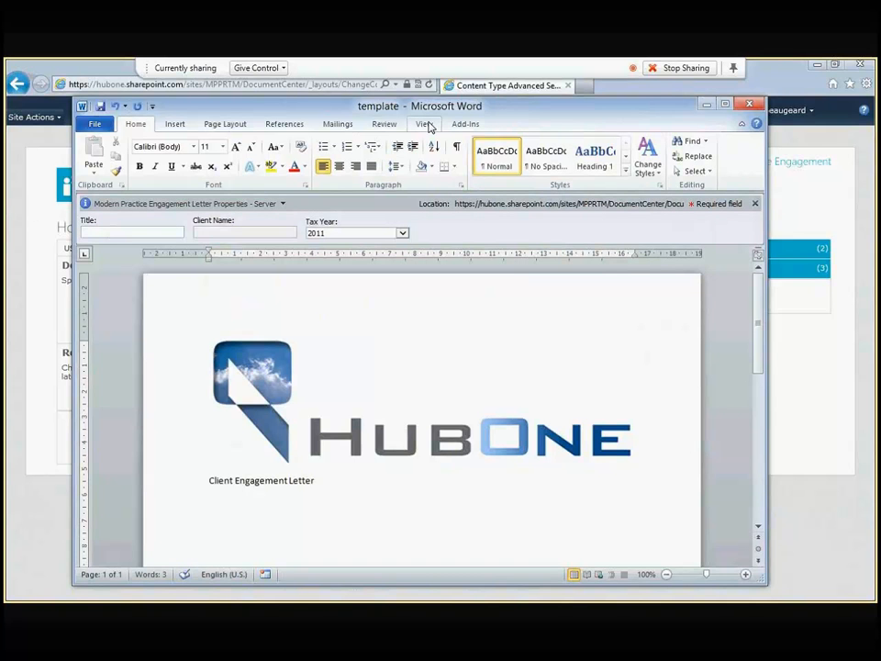
{"action": "left_click", "coordinate": [175, 124]}
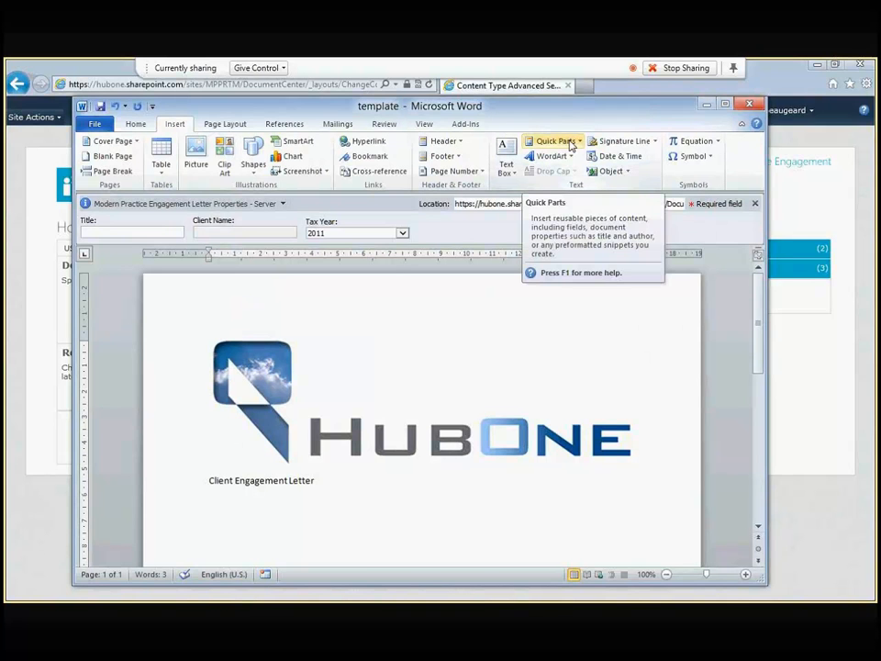
{"action": "left_click", "coordinate": [569, 141]}
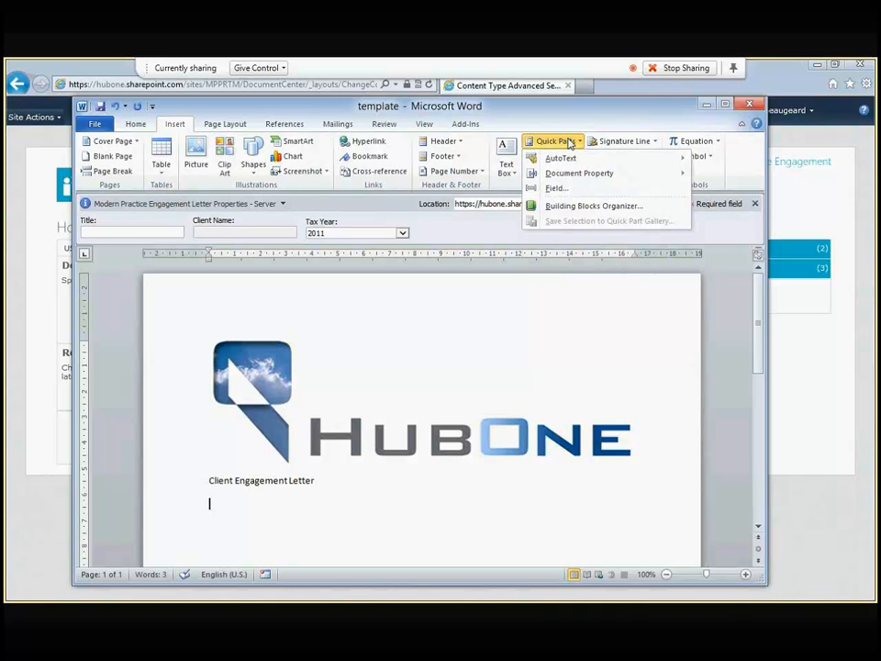
{"action": "mouse_move", "coordinate": [589, 173]}
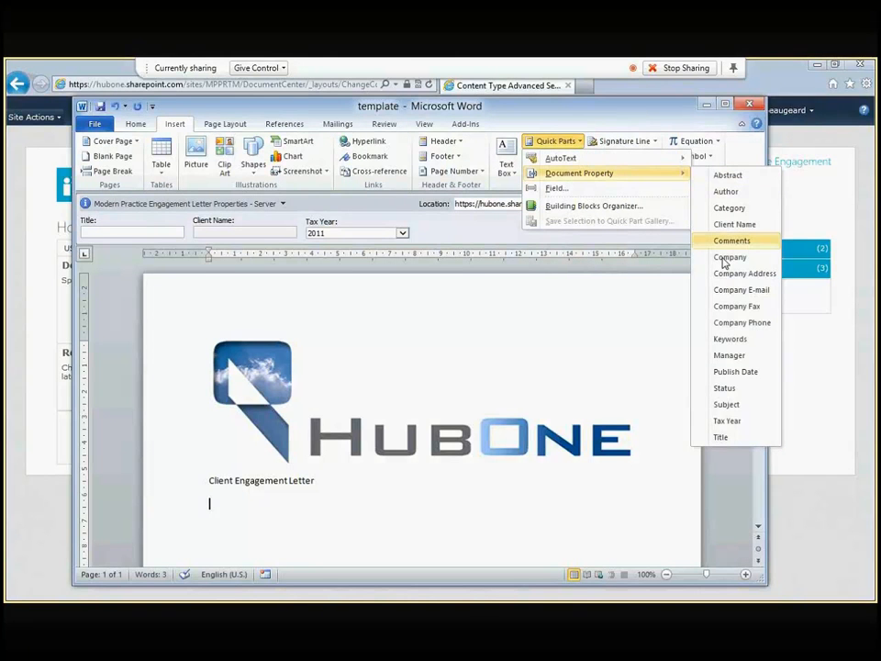
{"action": "left_click", "coordinate": [729, 437]}
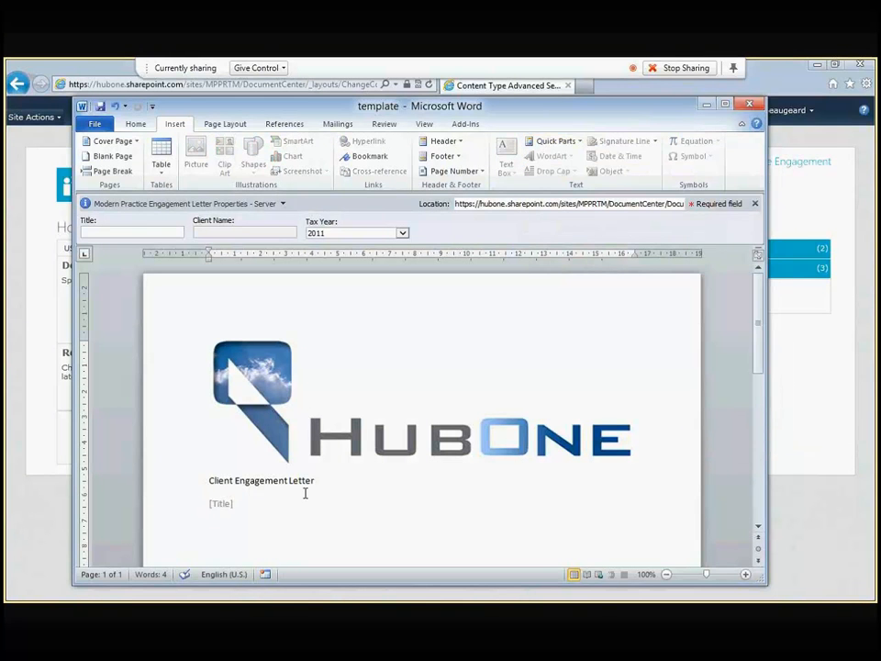
Step: Add a line 'For the year' followed by the Tax Year property field
{"action": "key", "text": "Return"}
{"action": "type", "text": "For the year"}
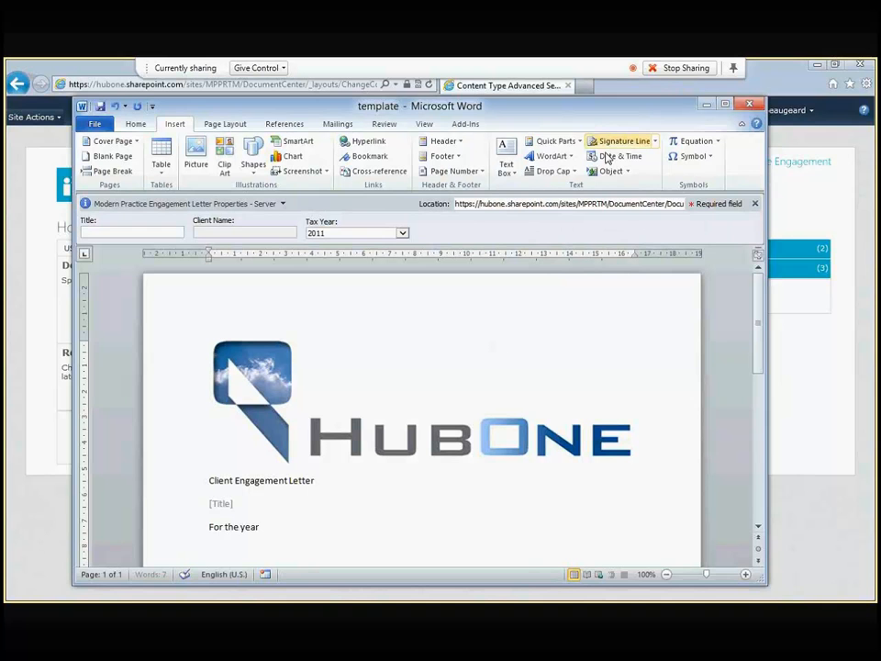
{"action": "left_click", "coordinate": [556, 141]}
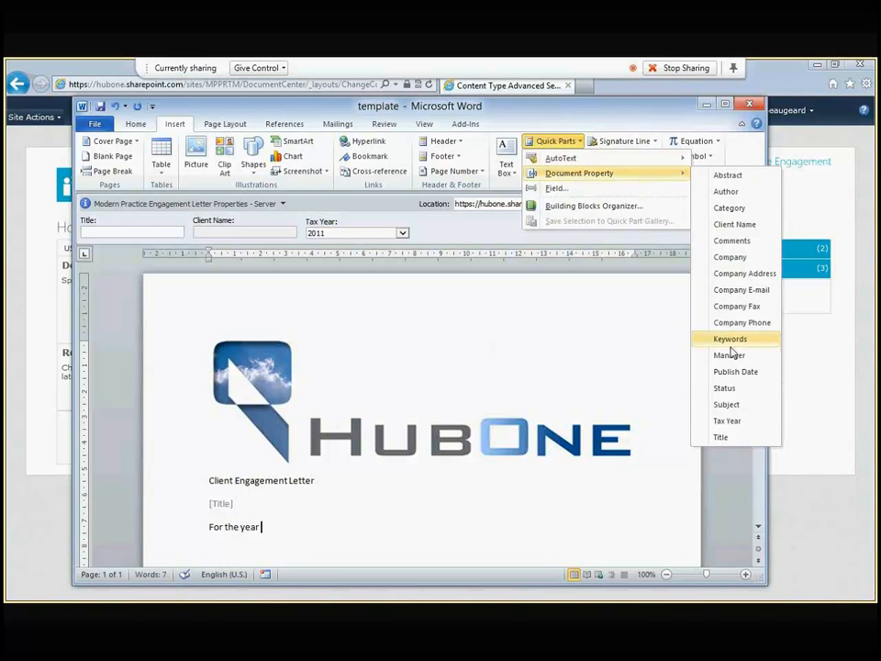
{"action": "left_click", "coordinate": [727, 421]}
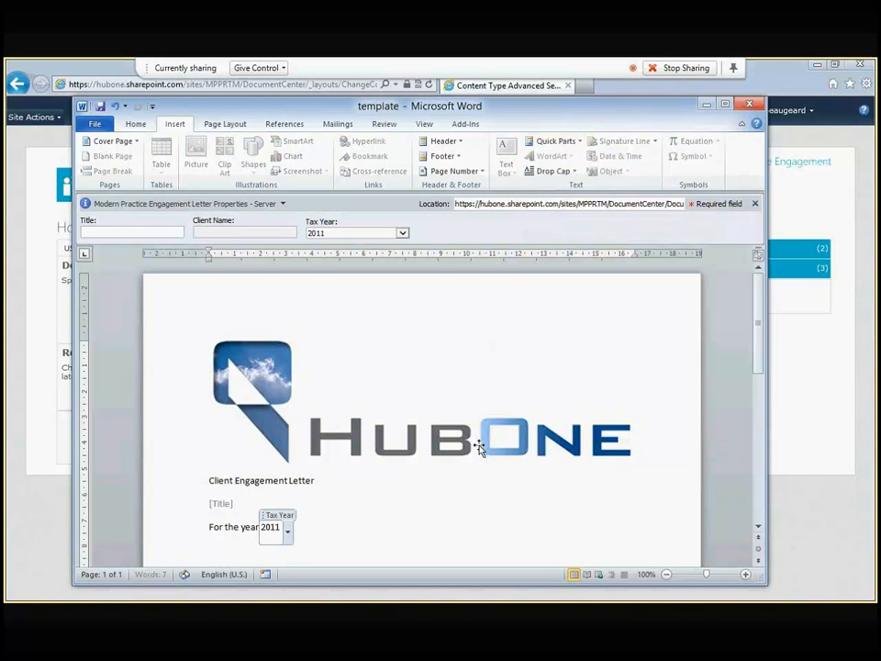
{"action": "left_click", "coordinate": [328, 524]}
Step: Add a line 'For' followed by the Client Name property field
{"action": "key", "text": "Return"}
{"action": "type", "text": "For"}
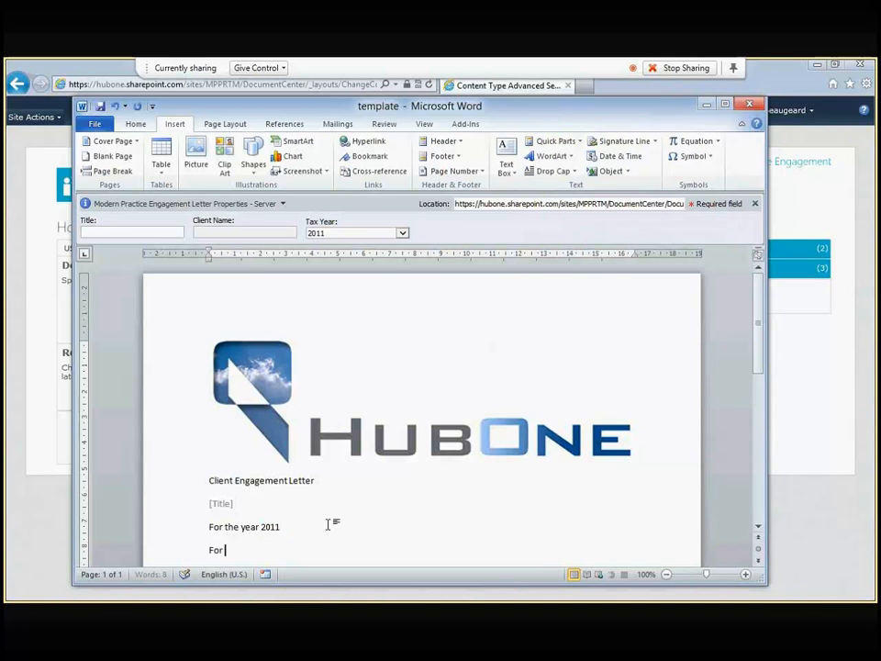
{"action": "left_click", "coordinate": [559, 141]}
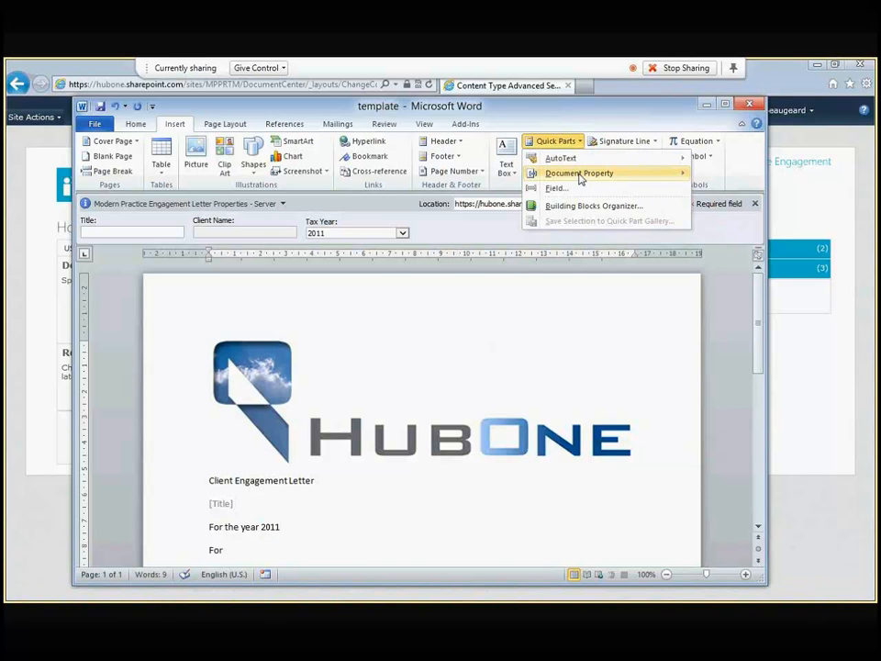
{"action": "mouse_move", "coordinate": [582, 180]}
{"action": "left_click", "coordinate": [725, 220]}
Step: Check the inserted Title, Tax Year and Client Name fields, then view the document's Info page
{"action": "left_click", "coordinate": [422, 518]}
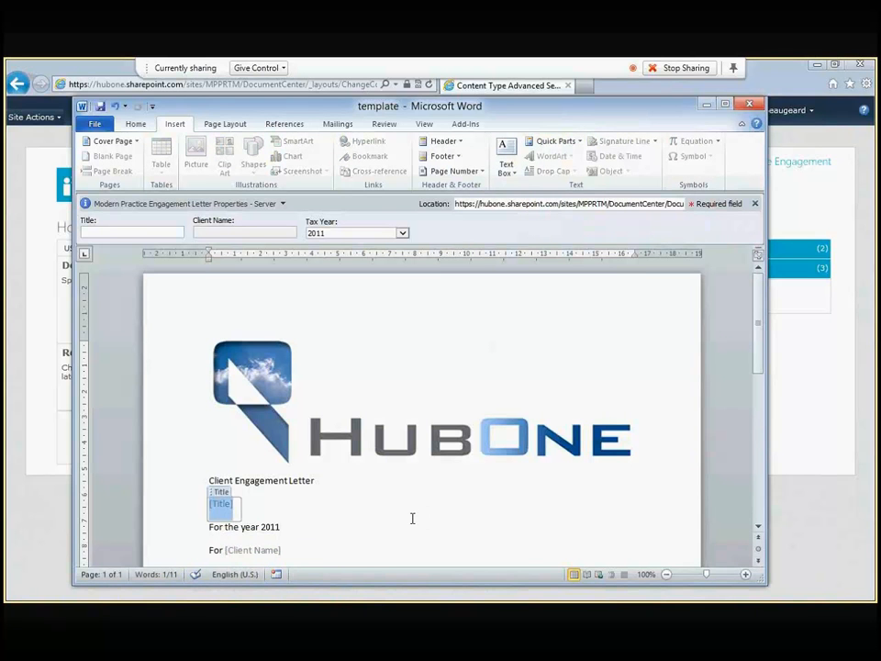
{"action": "left_click", "coordinate": [409, 537]}
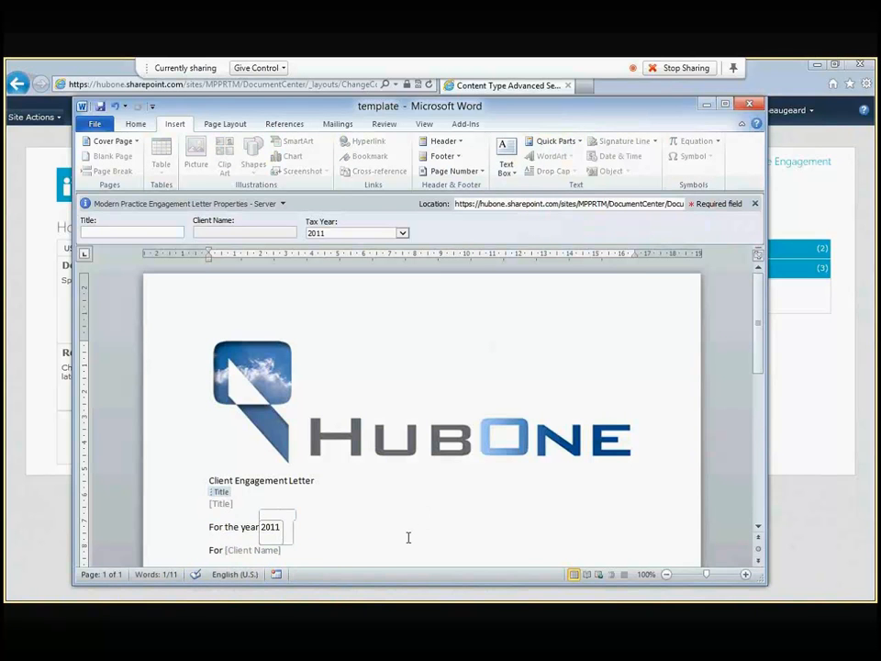
{"action": "left_click", "coordinate": [248, 501]}
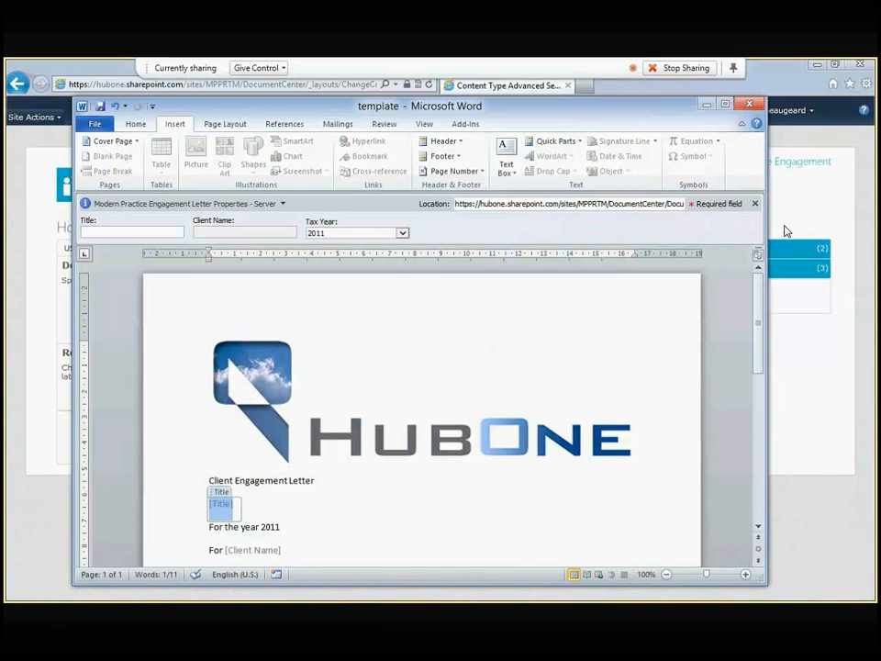
{"action": "mouse_move", "coordinate": [283, 588]}
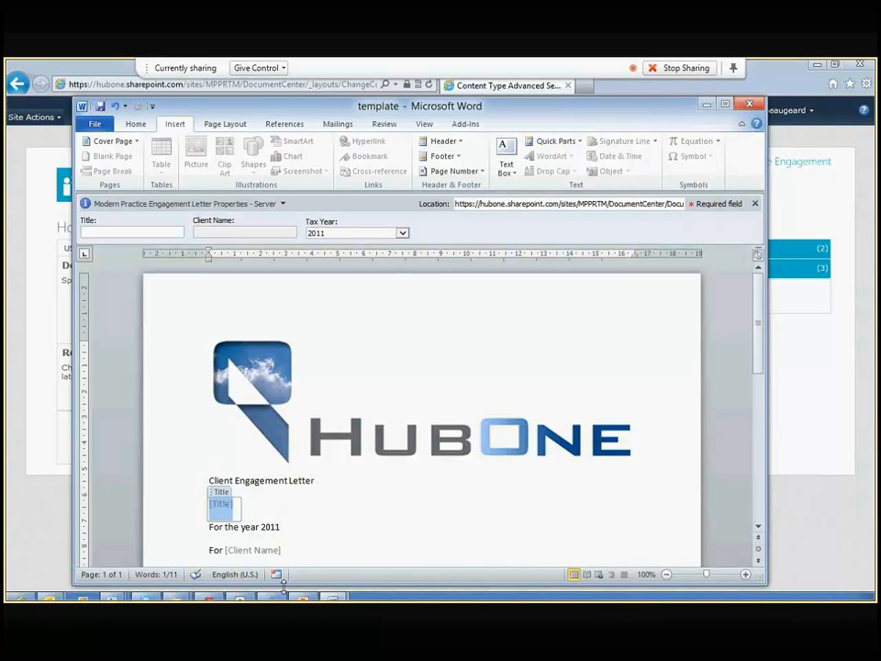
{"action": "left_click", "coordinate": [289, 527]}
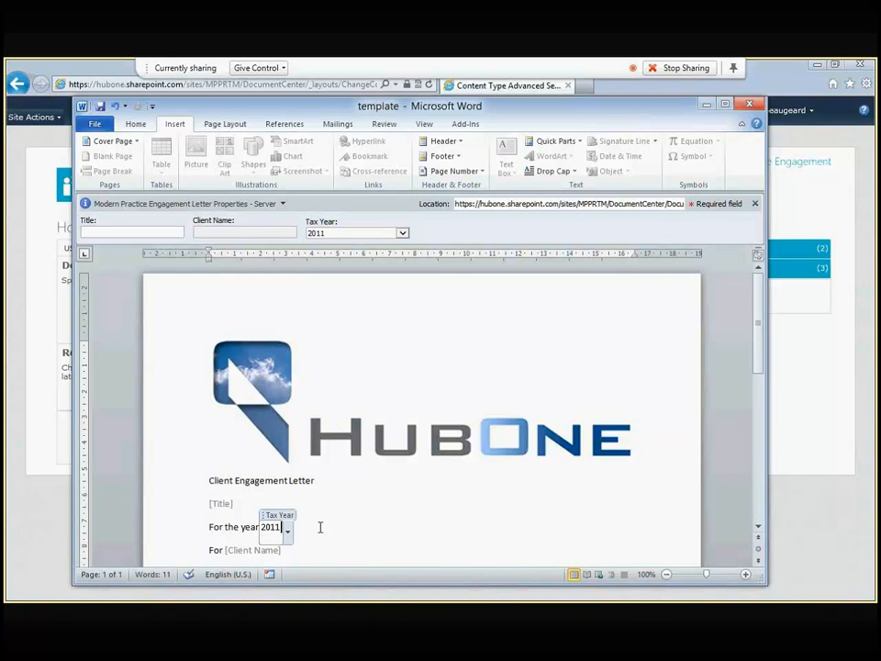
{"action": "scroll", "coordinate": [320, 527], "scroll_direction": "down", "scroll_amount": 1}
{"action": "left_click", "coordinate": [263, 493]}
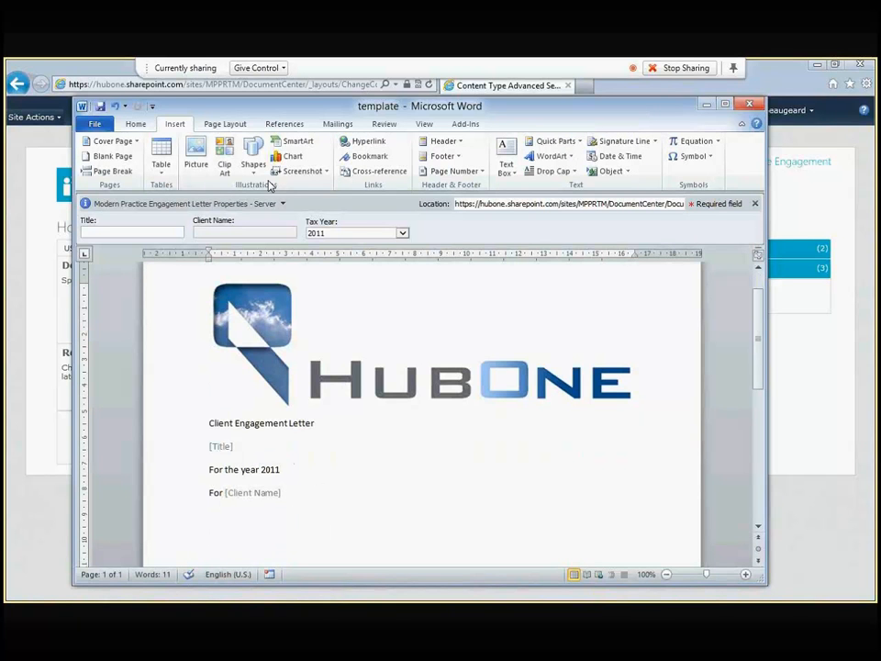
{"action": "left_click", "coordinate": [99, 125]}
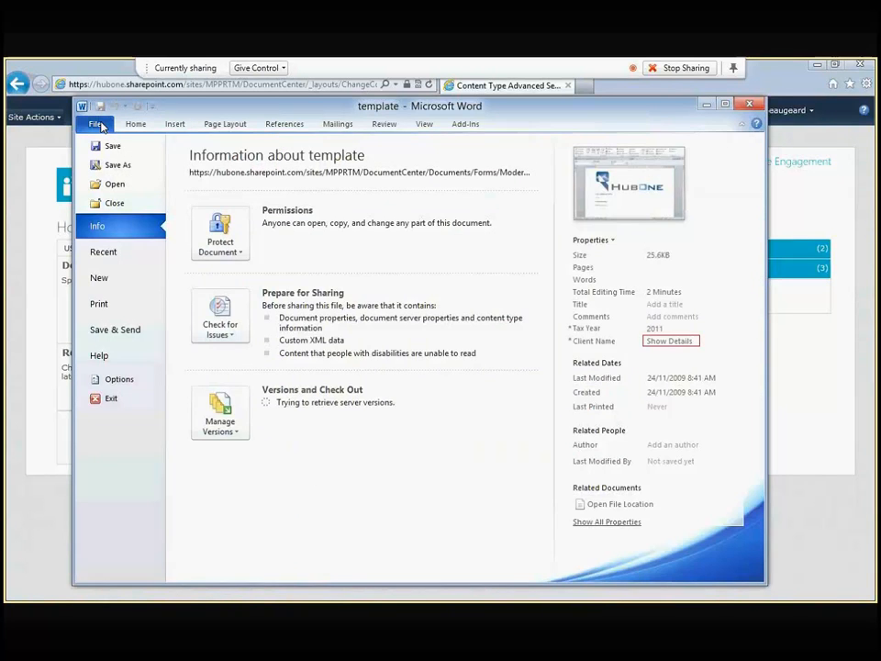
Step: Save the template in Documents as 'Modern Practice Engagement Letter Template', then close Word
{"action": "key", "text": "Escape"}
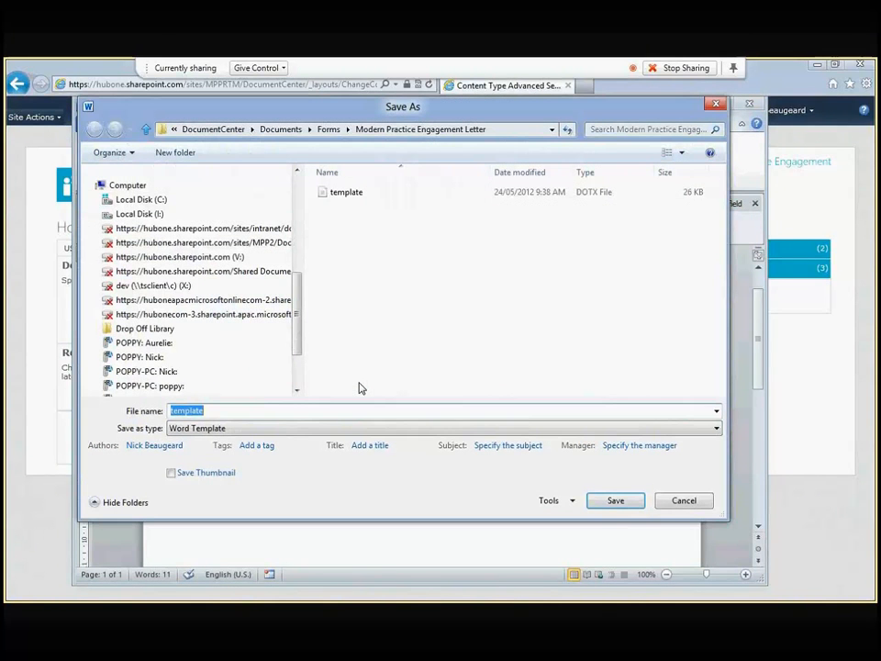
{"action": "scroll", "coordinate": [141, 203], "scroll_direction": "down", "scroll_amount": 3}
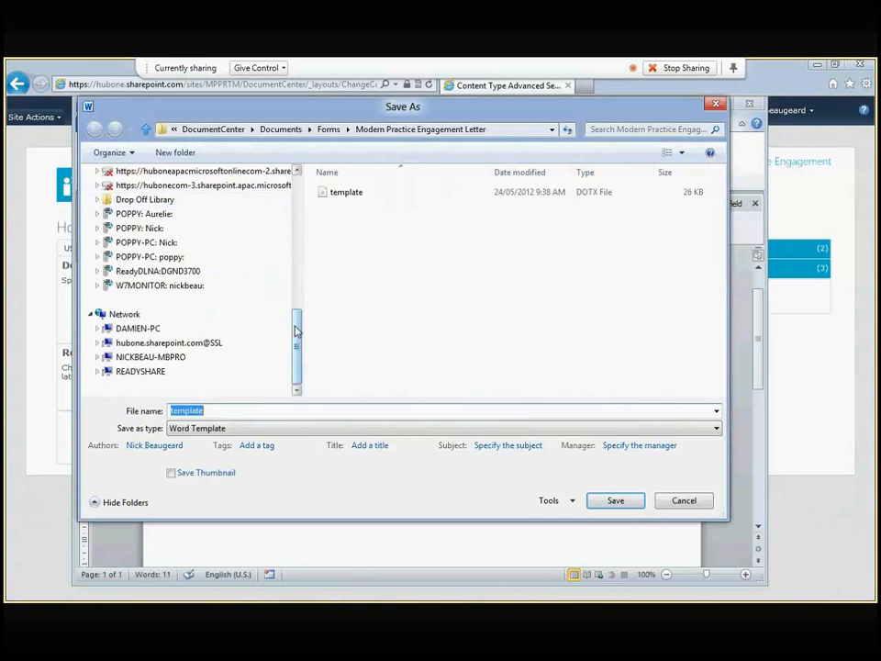
{"action": "scroll", "coordinate": [210, 204], "scroll_direction": "up", "scroll_amount": 10}
{"action": "left_click", "coordinate": [148, 325]}
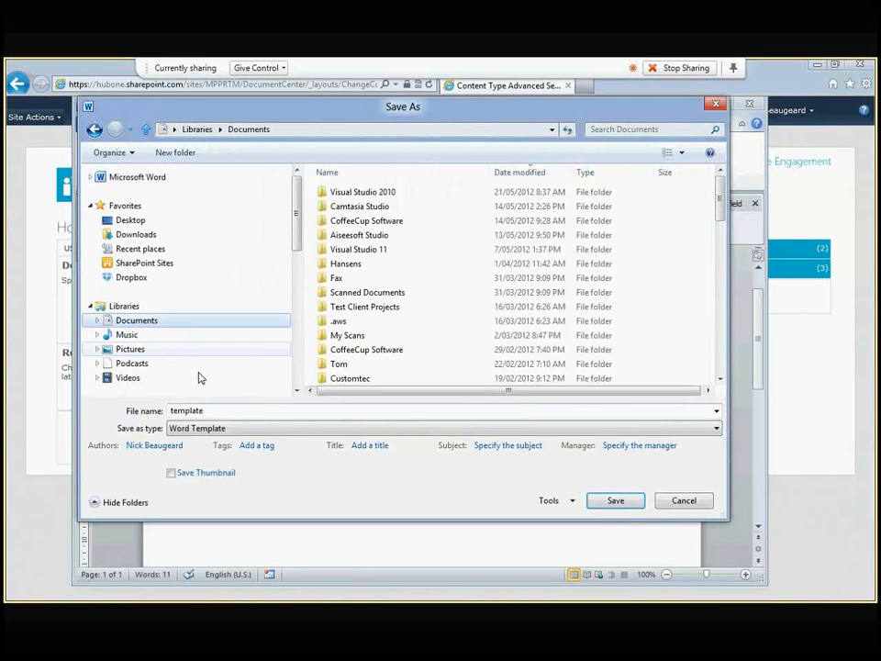
{"action": "key", "text": "alt+n"}
{"action": "type", "text": "Moder"}
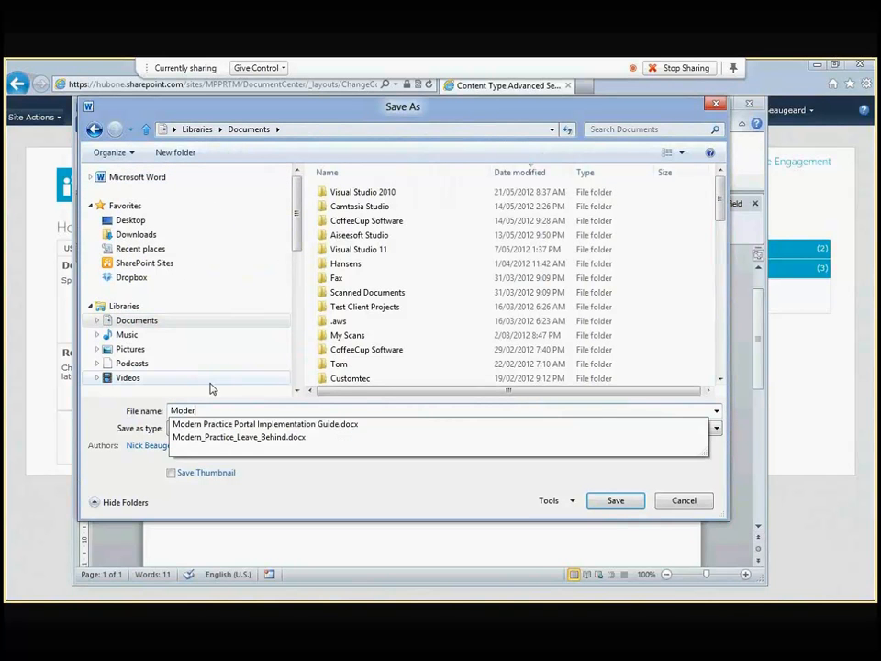
{"action": "type", "text": "n Practice Engagement Lett"}
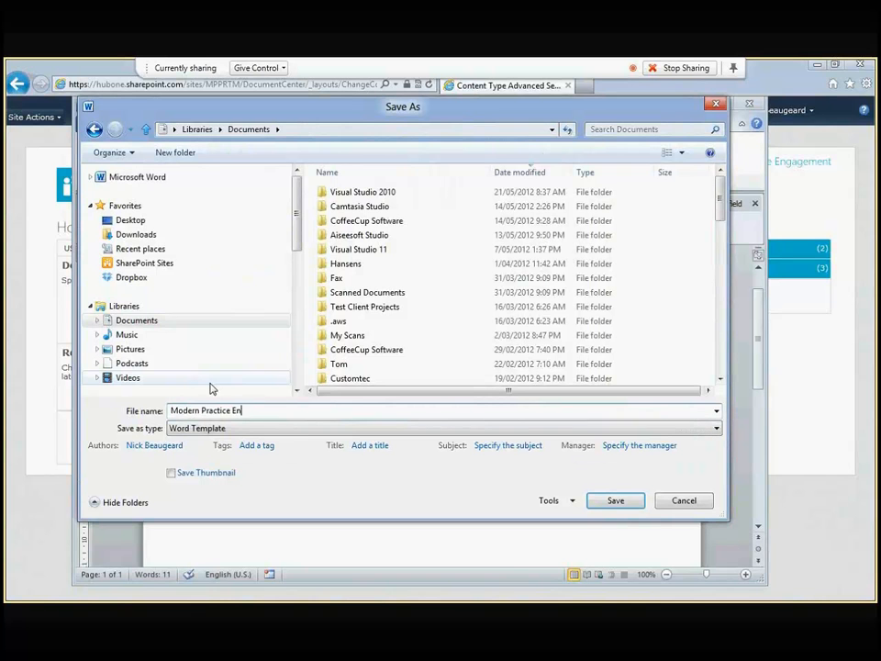
{"action": "type", "text": "er Template"}
{"action": "left_click", "coordinate": [616, 503]}
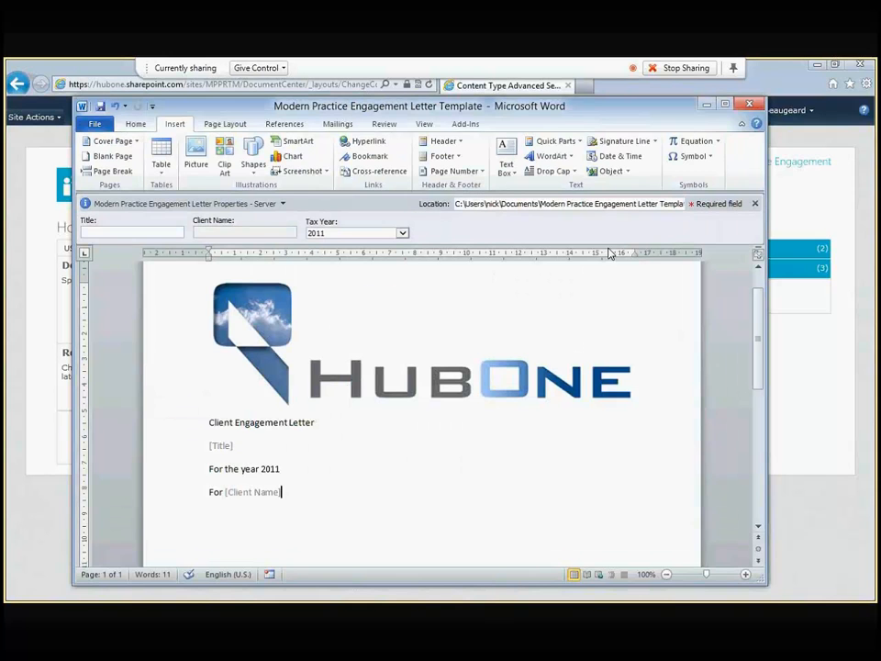
{"action": "left_click", "coordinate": [751, 107]}
Step: Upload Modern Practice Engagement Letter Template.dotx from Documents as the content type's new document template
{"action": "left_click", "coordinate": [397, 311]}
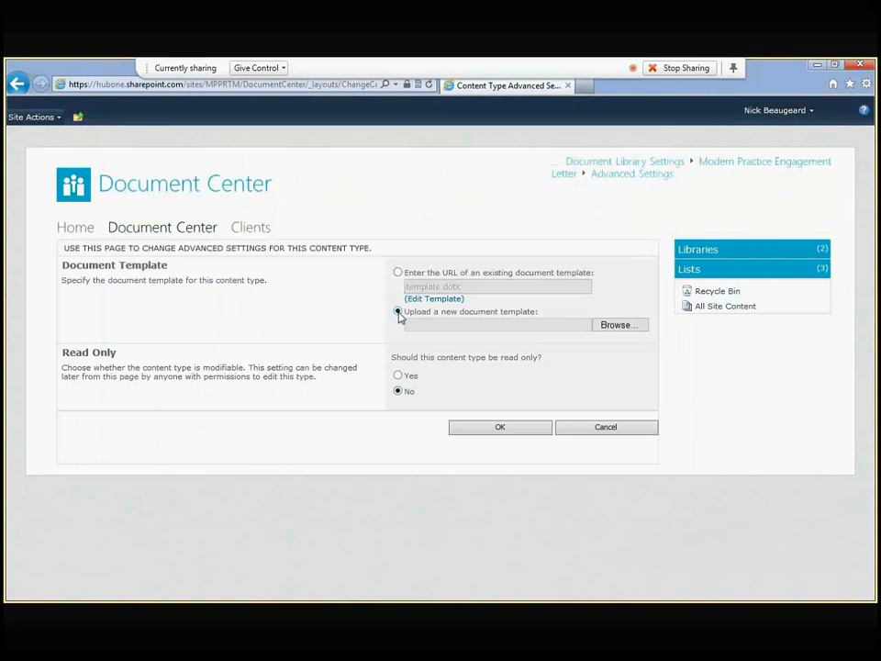
{"action": "left_click", "coordinate": [613, 328]}
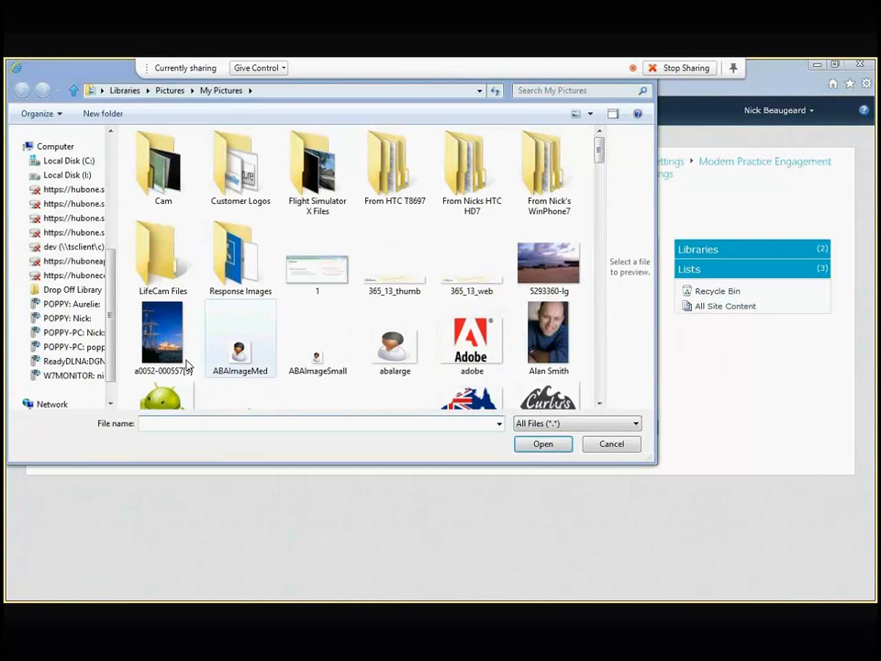
{"action": "scroll", "coordinate": [73, 248], "scroll_direction": "up", "scroll_amount": 5}
{"action": "left_click", "coordinate": [64, 253]}
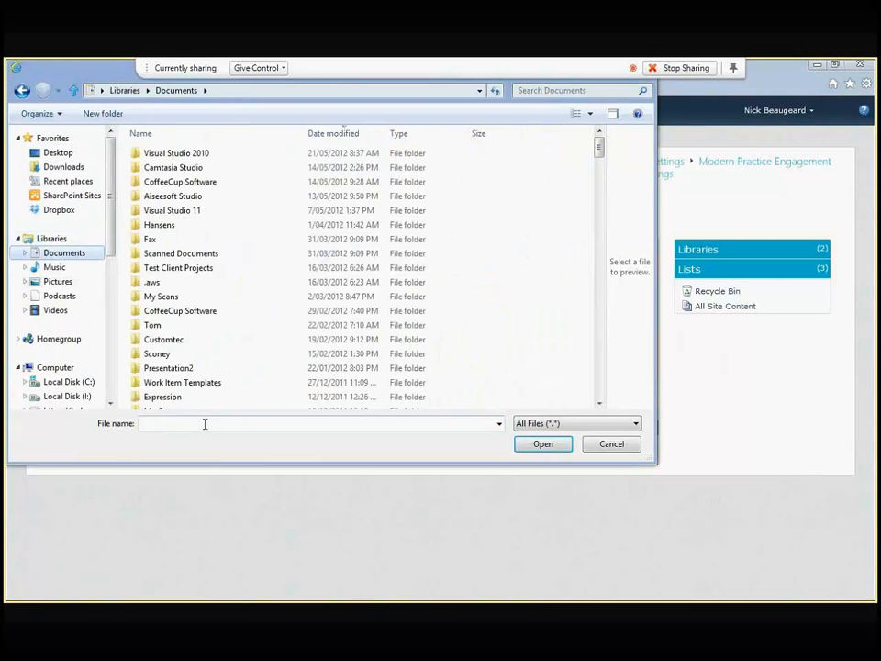
{"action": "type", "text": "mod"}
{"action": "key", "text": "Down"}
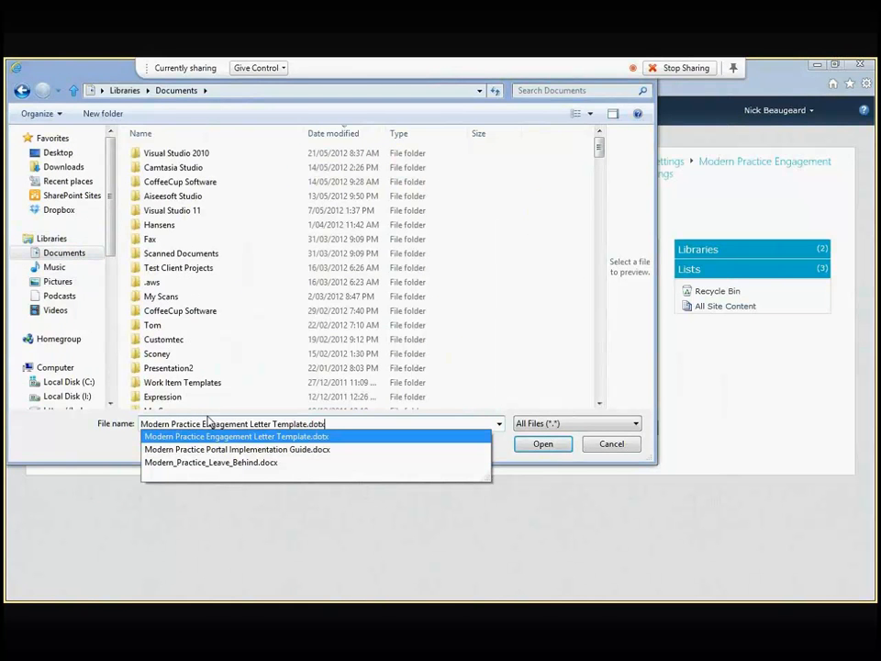
{"action": "key", "text": "Return"}
{"action": "left_click", "coordinate": [497, 429]}
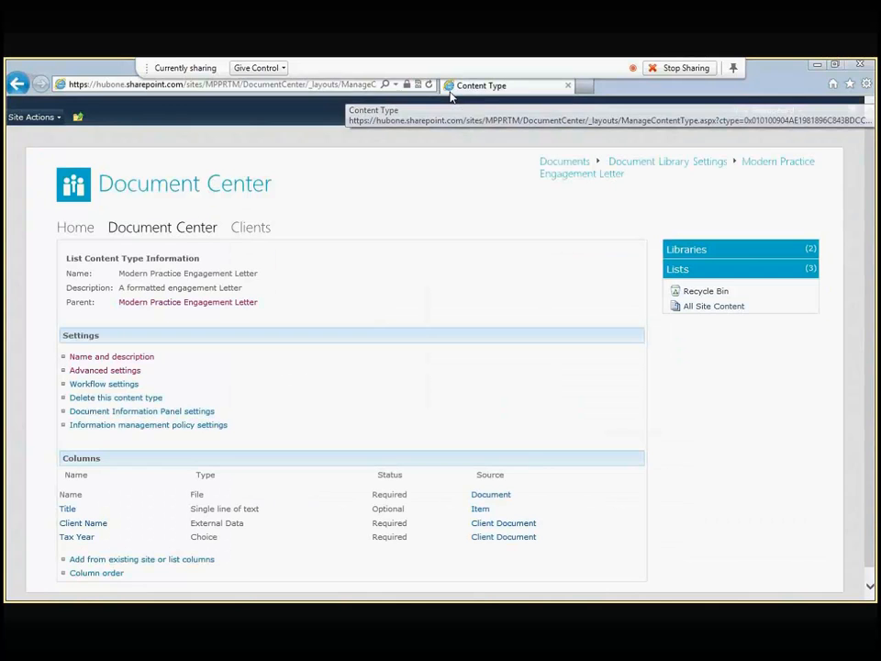
{"action": "left_click", "coordinate": [129, 236]}
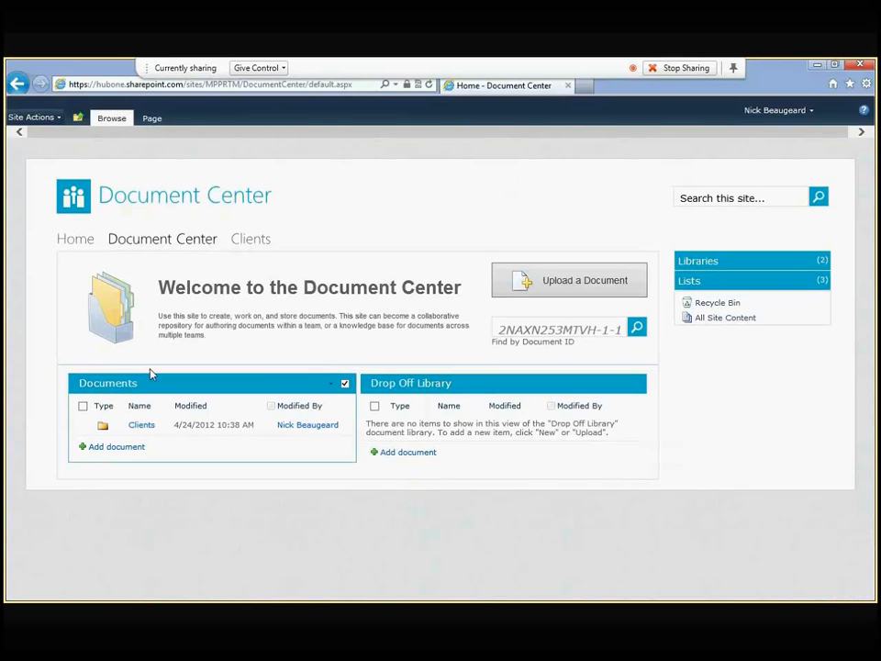
{"action": "left_click", "coordinate": [150, 370]}
{"action": "left_click", "coordinate": [55, 170]}
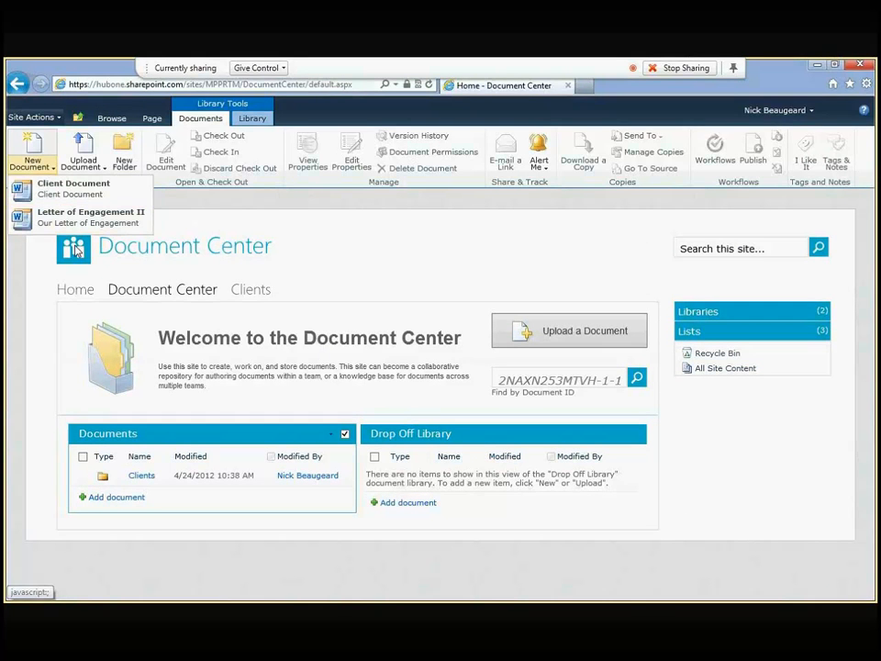
{"action": "left_click", "coordinate": [162, 435]}
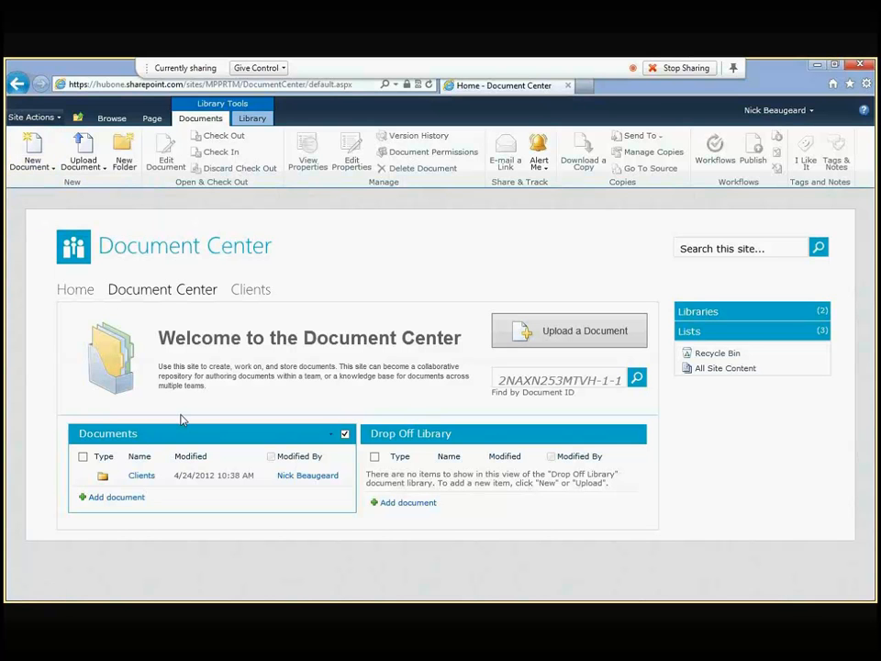
{"action": "left_click", "coordinate": [255, 117]}
{"action": "left_click", "coordinate": [787, 159]}
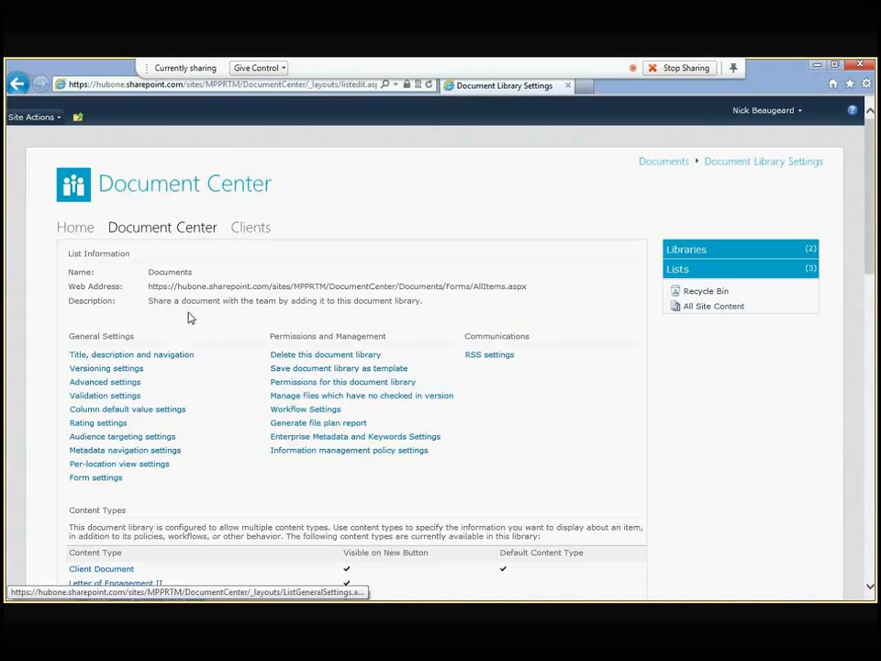
{"action": "scroll", "coordinate": [189, 318], "scroll_direction": "down", "scroll_amount": 3}
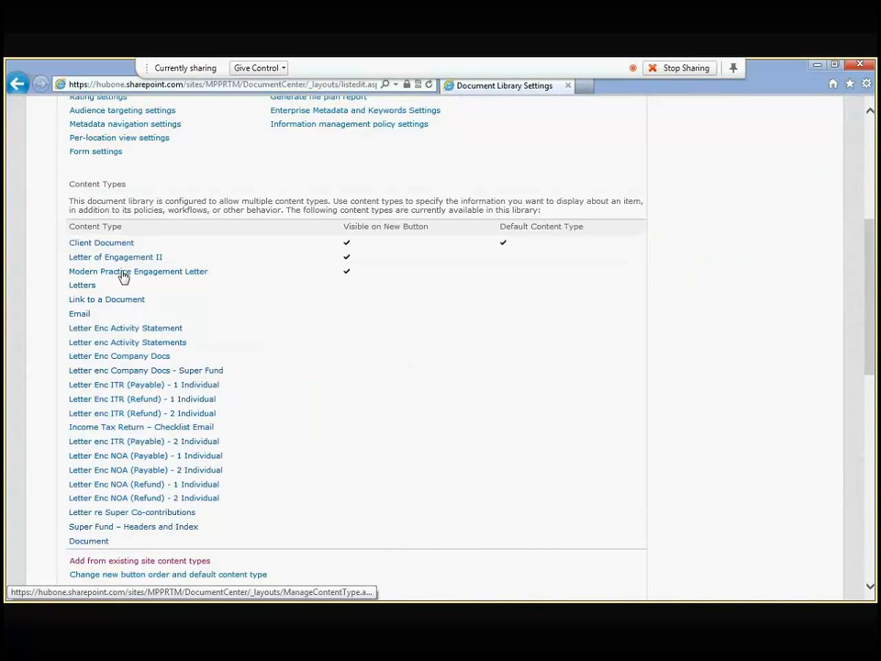
{"action": "left_click", "coordinate": [123, 274]}
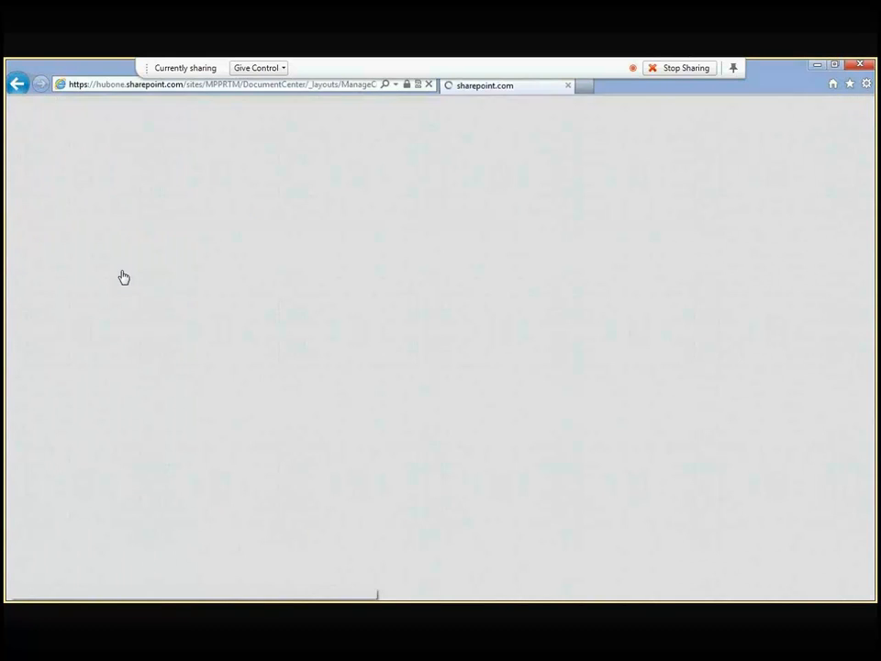
{"action": "scroll", "coordinate": [145, 370], "scroll_direction": "down", "scroll_amount": 1}
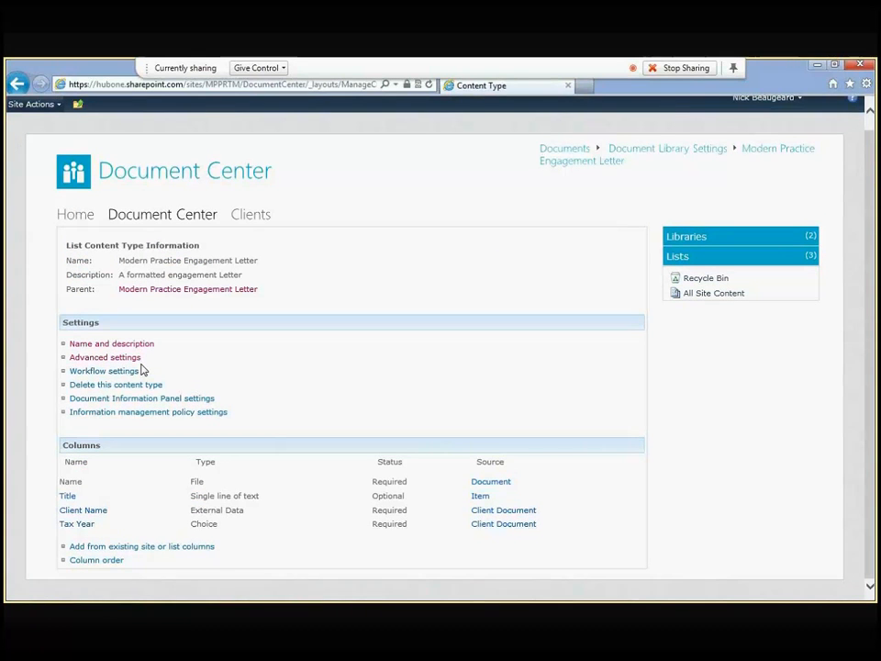
{"action": "left_click", "coordinate": [109, 359]}
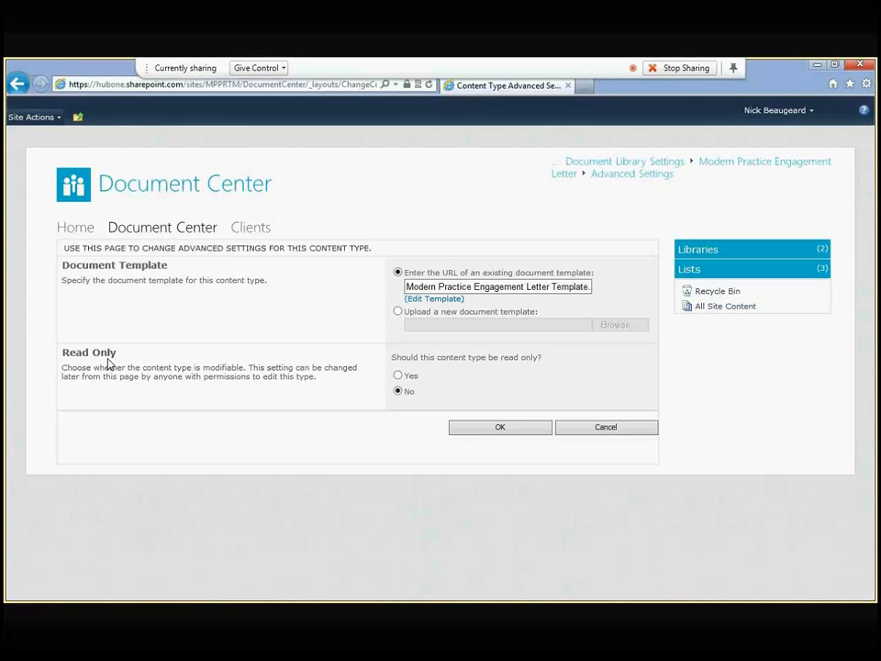
{"action": "left_click", "coordinate": [608, 426]}
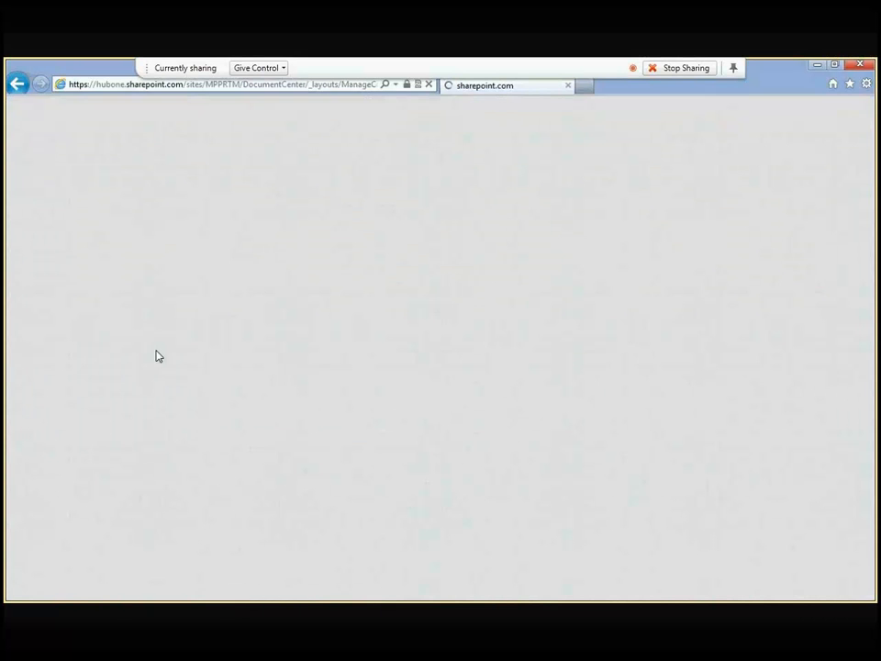
{"action": "left_click", "coordinate": [128, 358]}
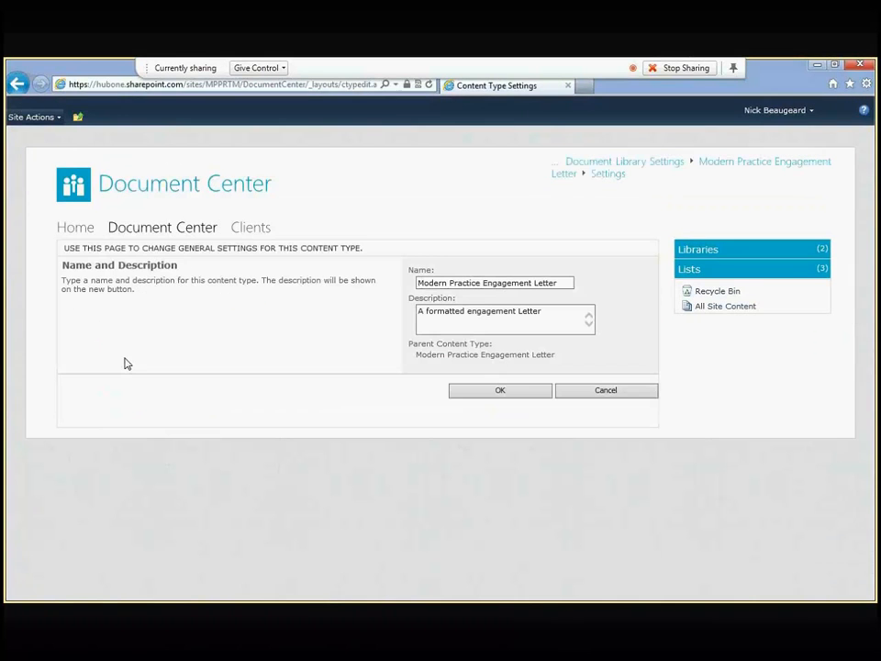
{"action": "left_click", "coordinate": [618, 390]}
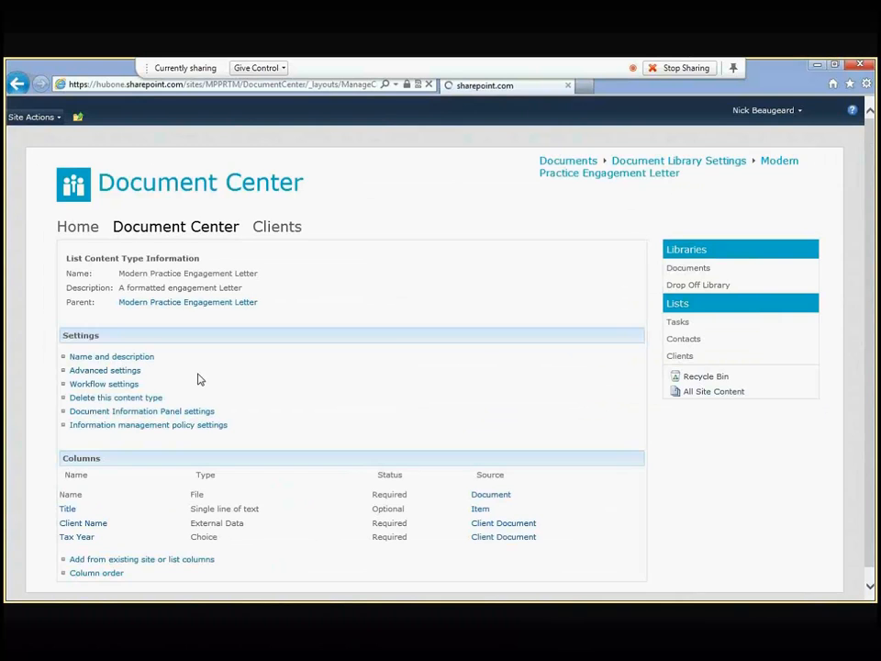
{"action": "left_click", "coordinate": [16, 83]}
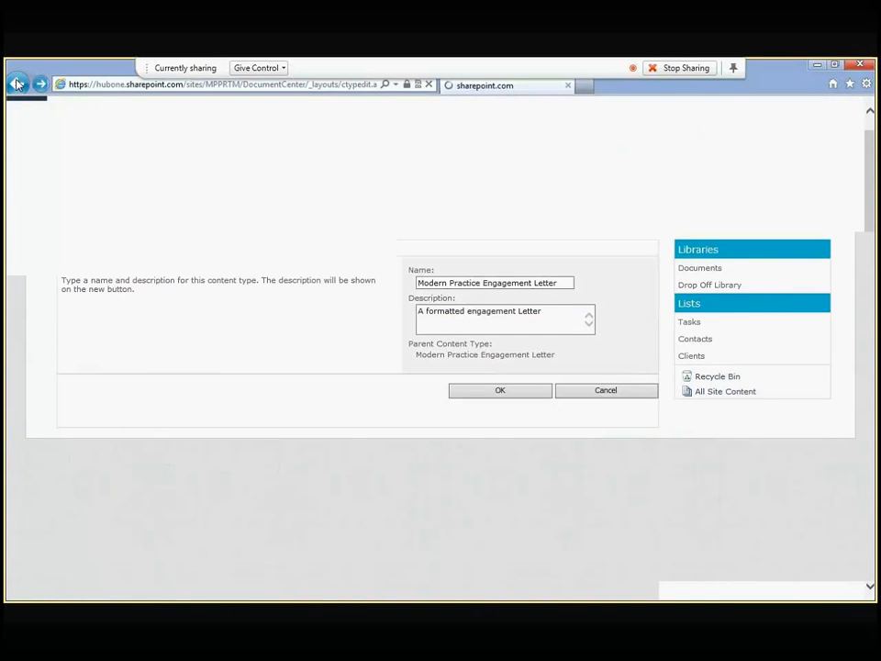
{"action": "left_click", "coordinate": [16, 83]}
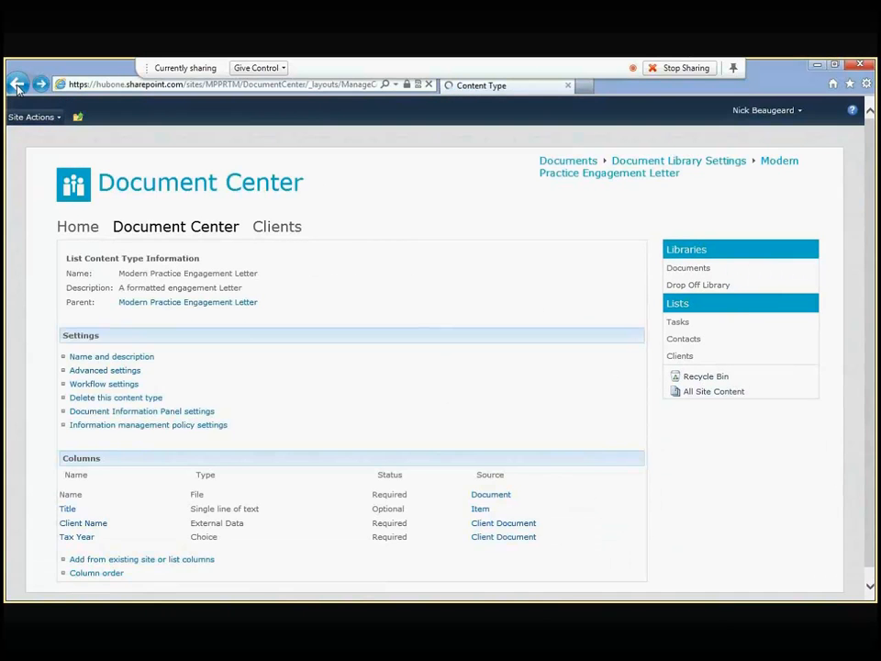
{"action": "left_click", "coordinate": [16, 83]}
{"action": "left_click", "coordinate": [16, 84]}
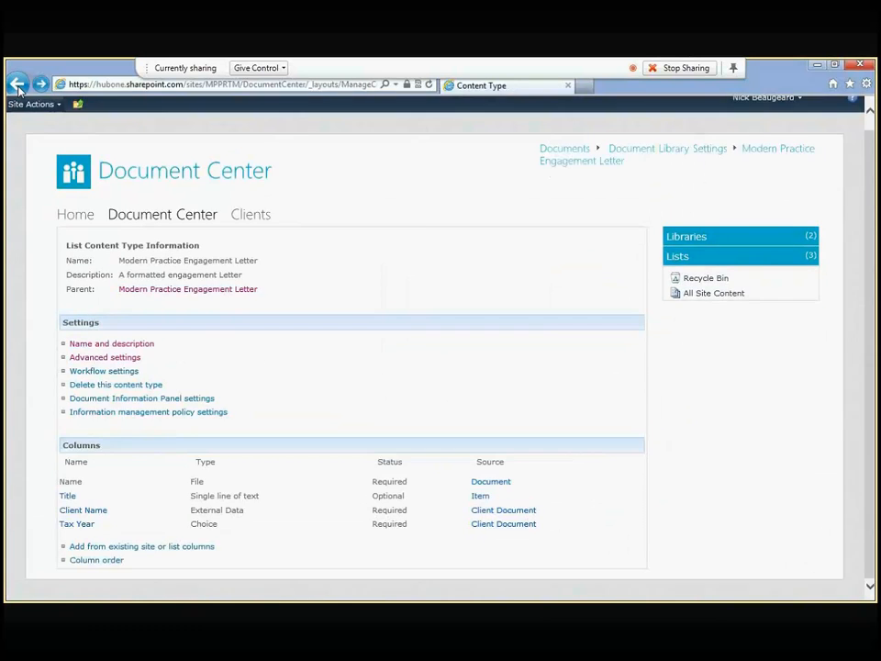
{"action": "left_click", "coordinate": [17, 84]}
{"action": "scroll", "coordinate": [198, 374], "scroll_direction": "up", "scroll_amount": 1}
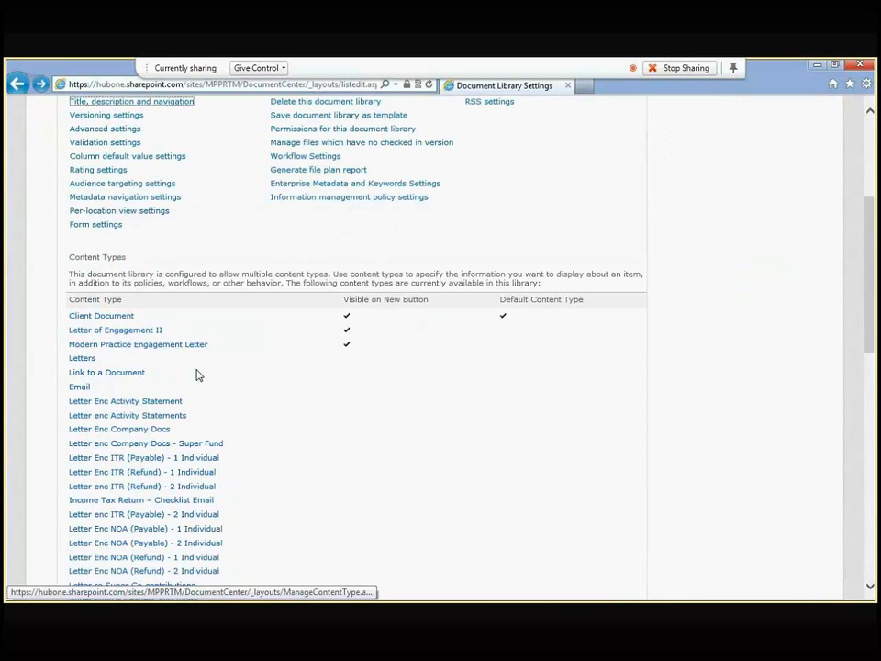
{"action": "scroll", "coordinate": [195, 367], "scroll_direction": "down", "scroll_amount": 4}
{"action": "scroll", "coordinate": [170, 350], "scroll_direction": "up", "scroll_amount": 5}
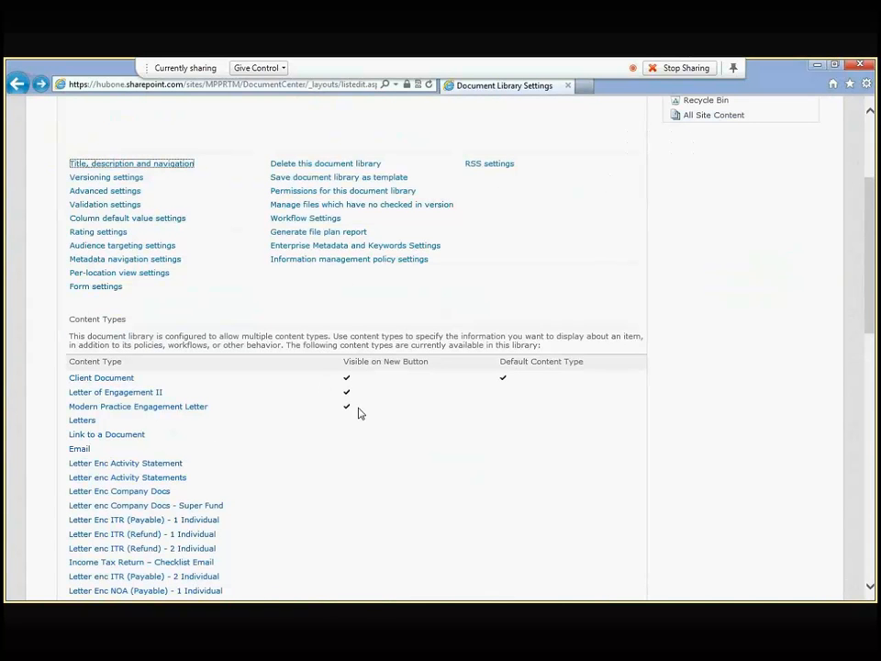
{"action": "scroll", "coordinate": [275, 323], "scroll_direction": "up", "scroll_amount": 1}
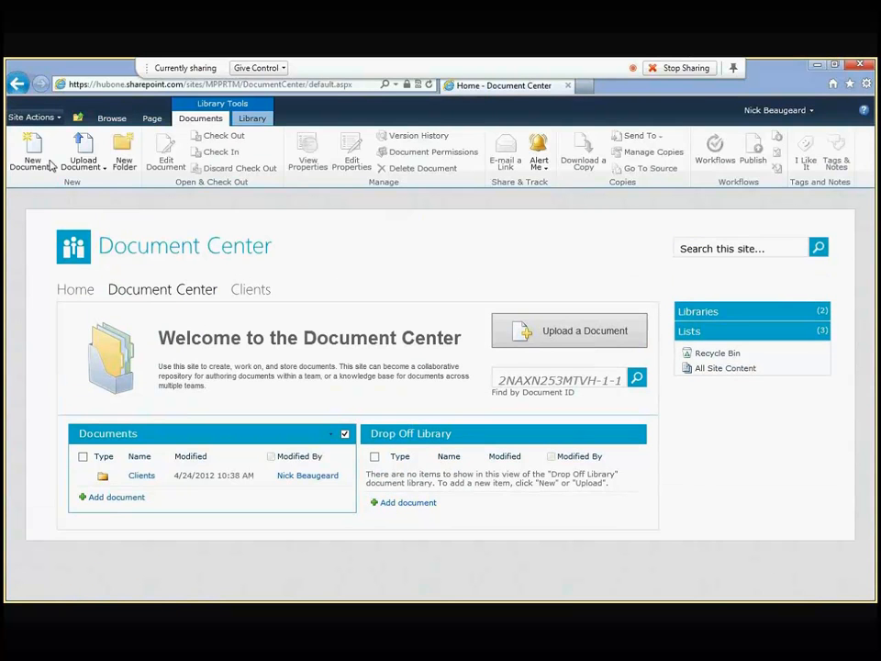
{"action": "left_click", "coordinate": [52, 165]}
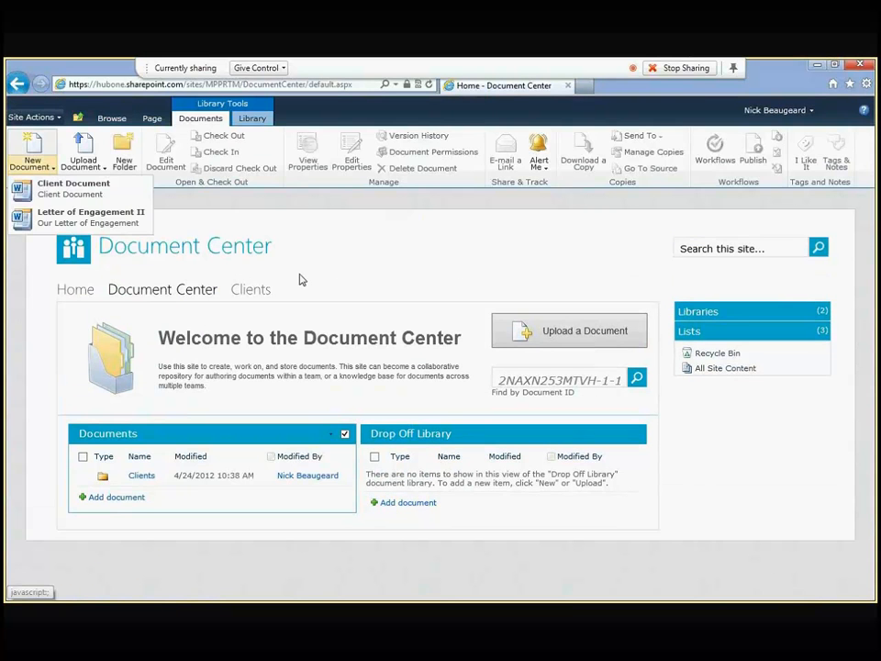
{"action": "left_click", "coordinate": [331, 255]}
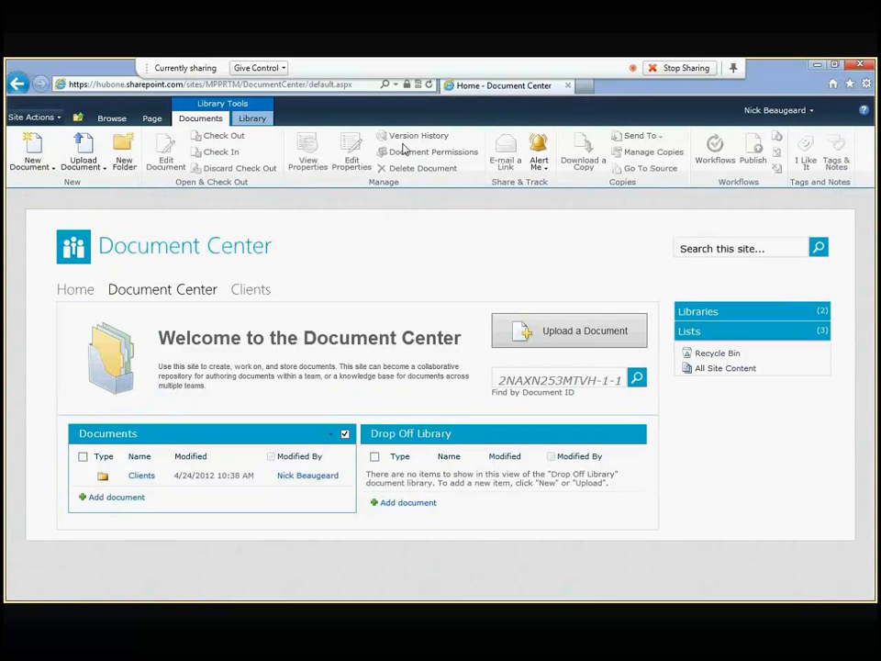
{"action": "left_click", "coordinate": [428, 84]}
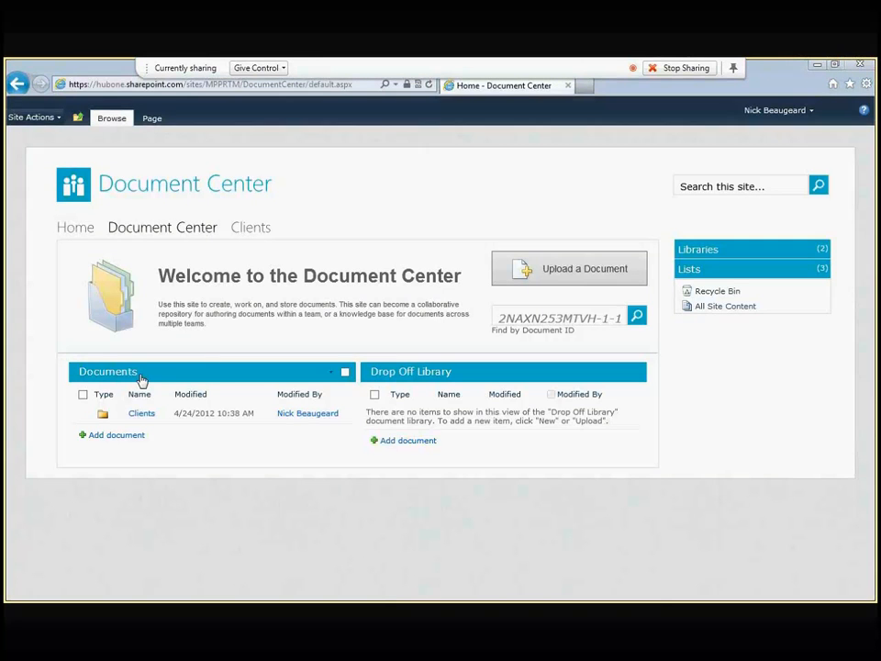
{"action": "left_click", "coordinate": [140, 380]}
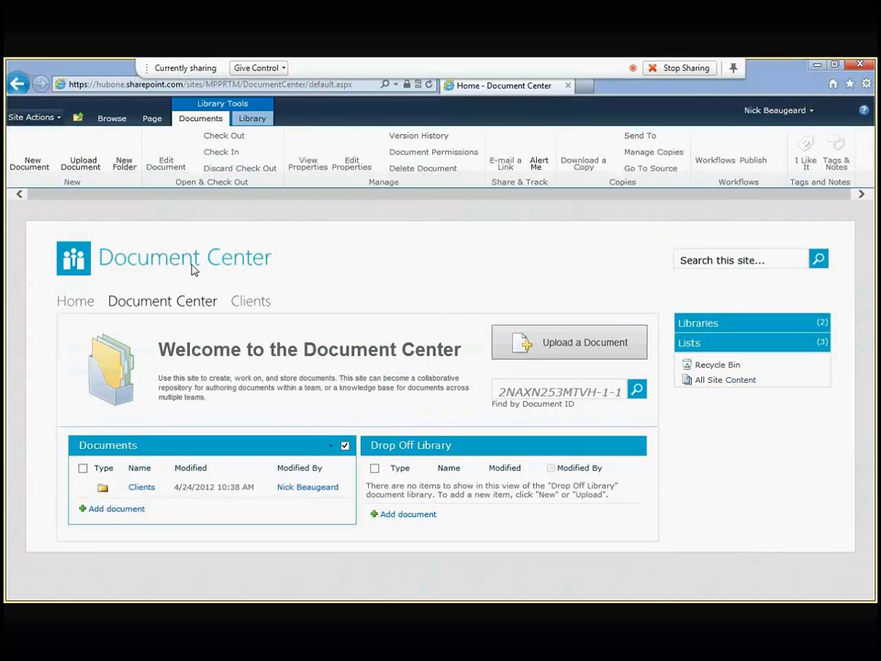
{"action": "left_click", "coordinate": [41, 173]}
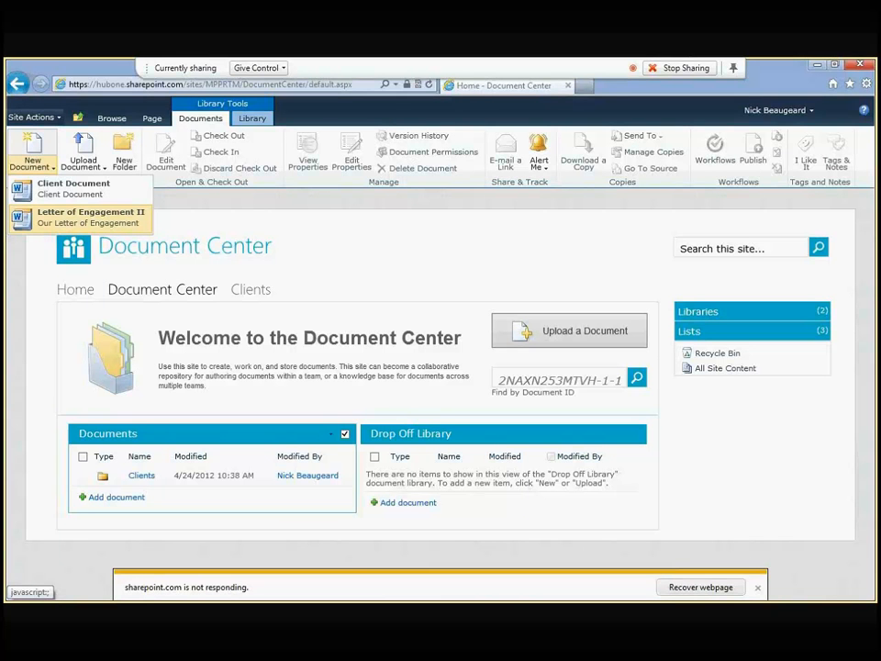
{"action": "left_click", "coordinate": [701, 589]}
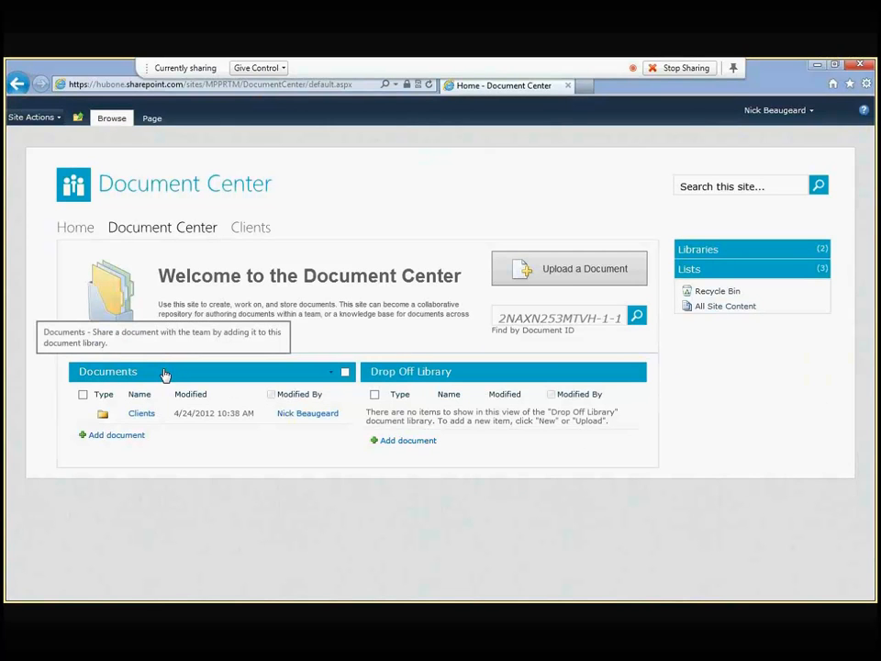
Step: Select the Documents web part and preview its New Document templates list, then close it
{"action": "left_click", "coordinate": [163, 372]}
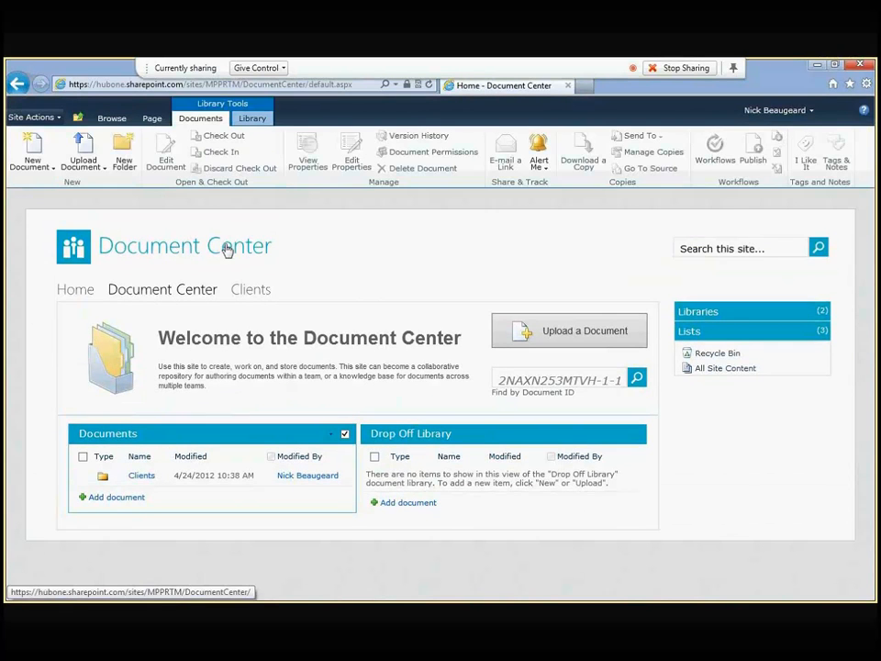
{"action": "left_click", "coordinate": [32, 165]}
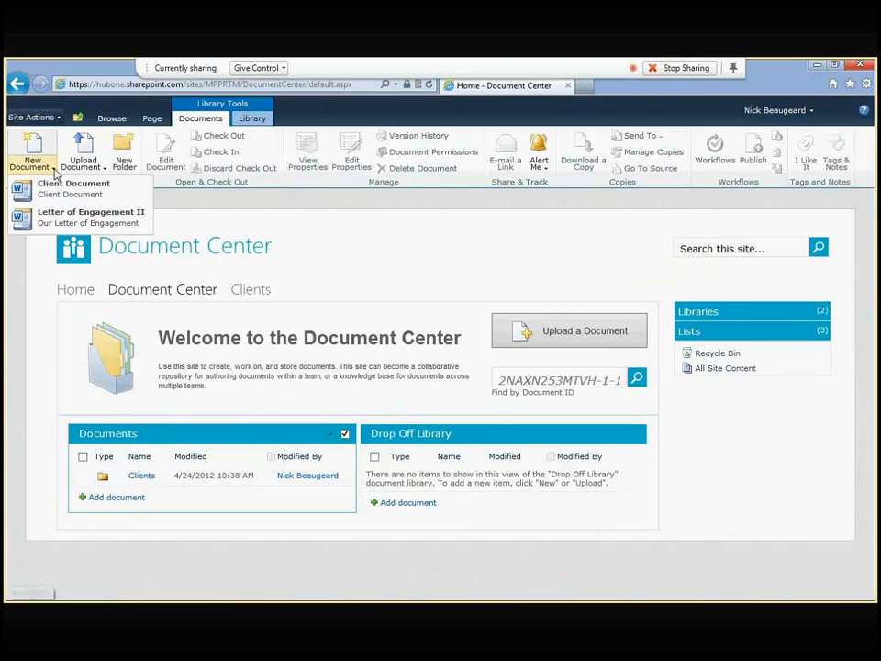
{"action": "left_click", "coordinate": [402, 280]}
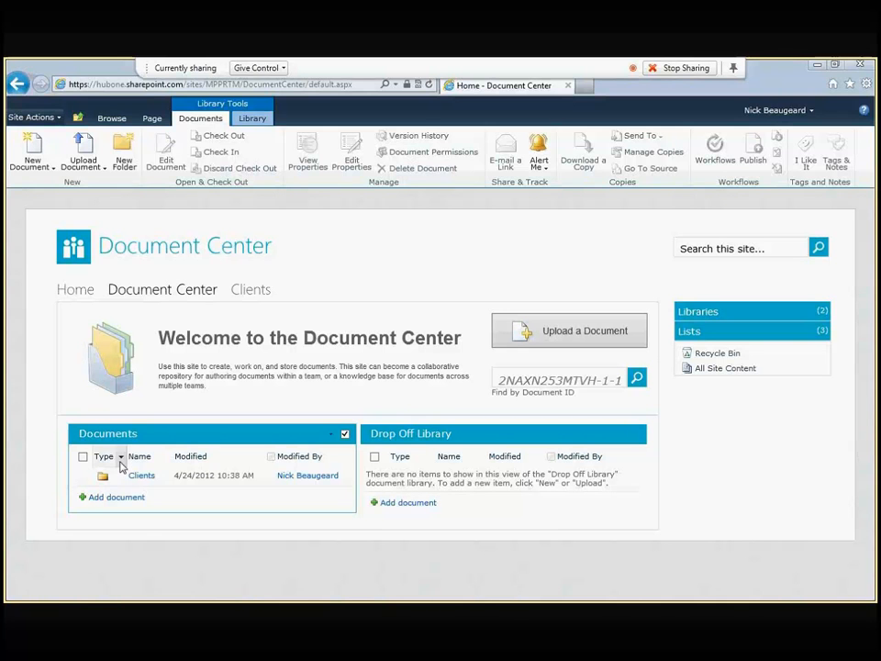
Step: In the Clients folder, choose Manage Permissions from the 2 Oars Bookkeeping item's dropdown
{"action": "left_click", "coordinate": [147, 475]}
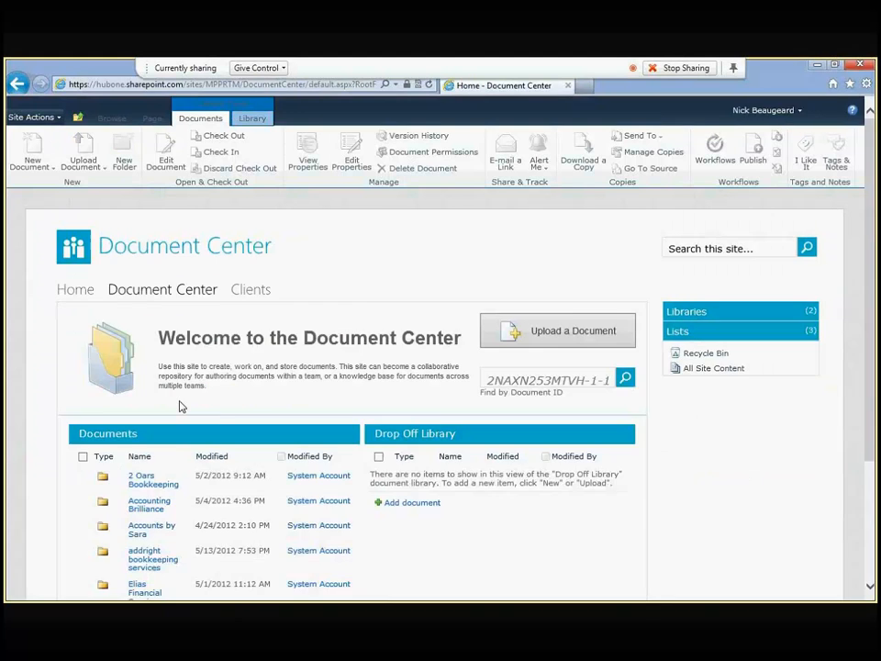
{"action": "scroll", "coordinate": [183, 391], "scroll_direction": "down", "scroll_amount": 3}
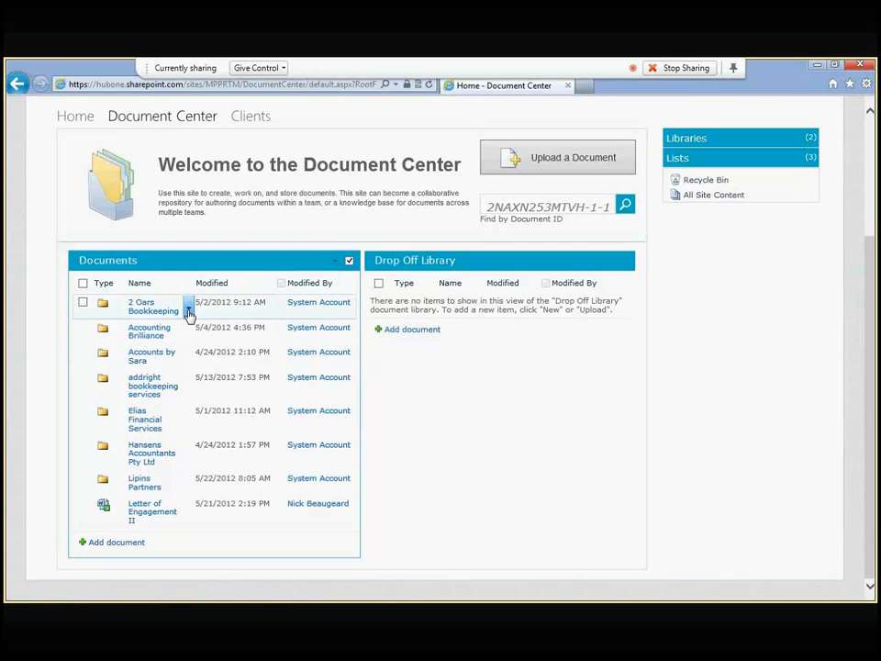
{"action": "left_click", "coordinate": [188, 312]}
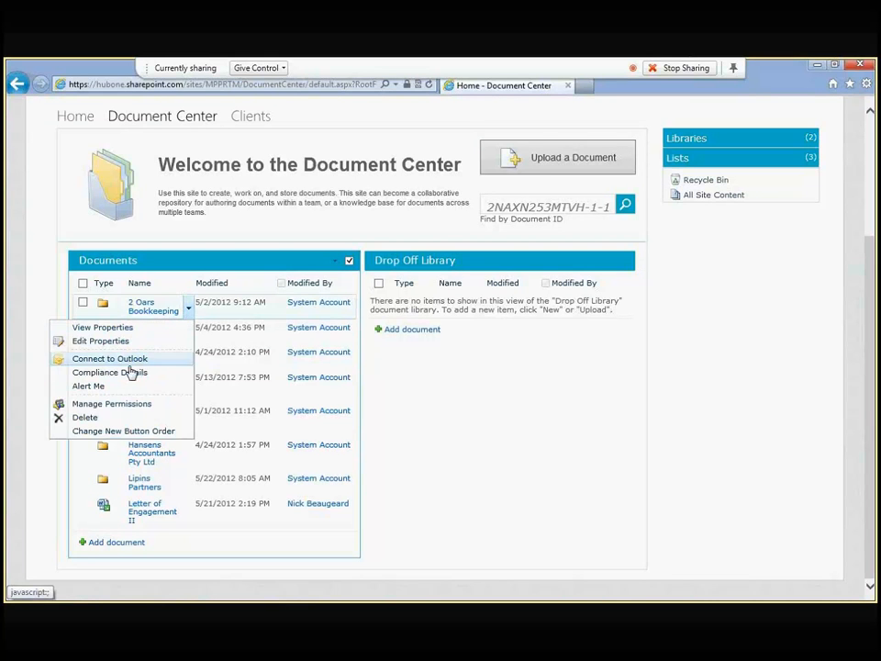
{"action": "left_click", "coordinate": [123, 405]}
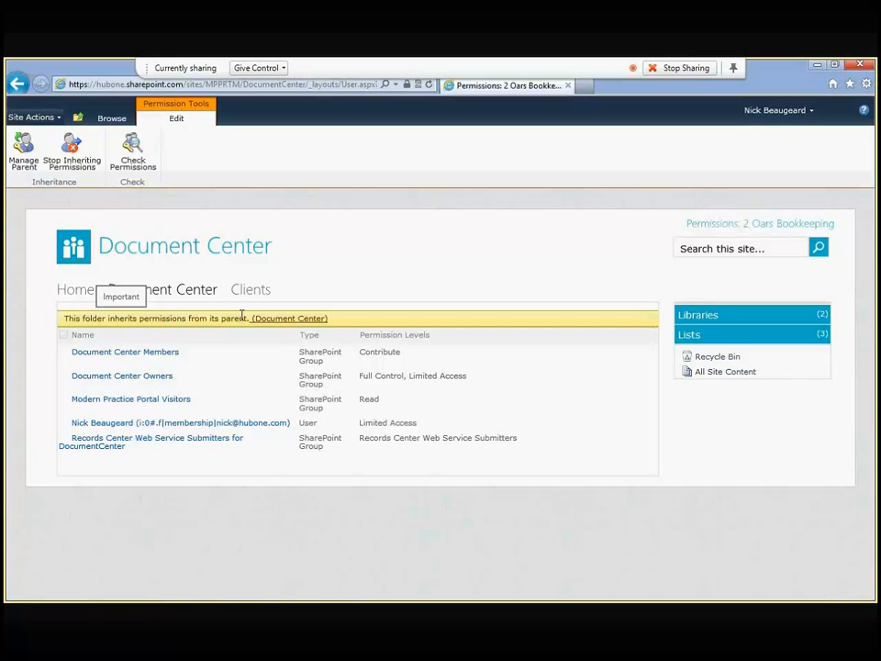
Step: Use the Navigate Up breadcrumb to reach the Documents library, then open its Clients folder
{"action": "left_click", "coordinate": [78, 118]}
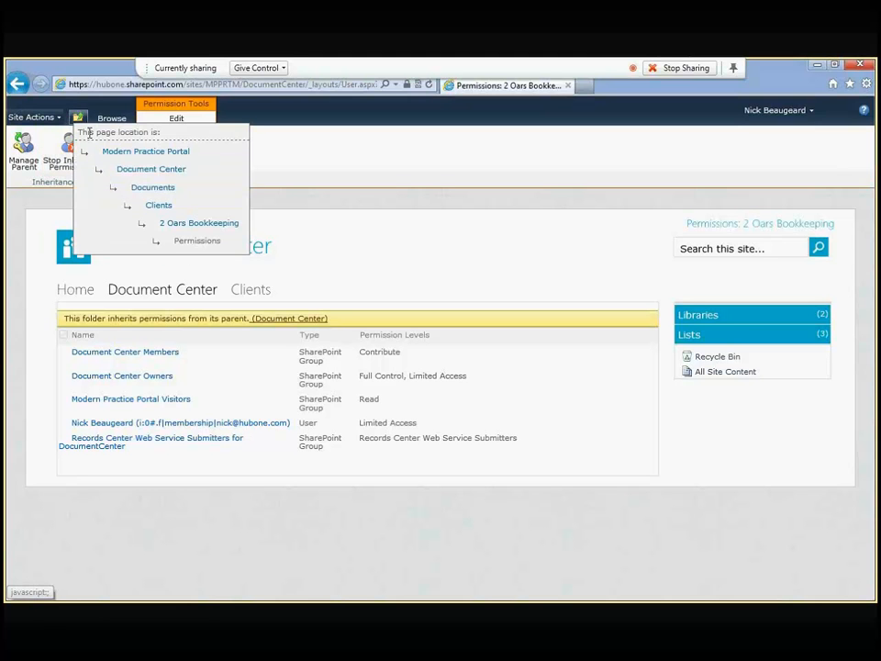
{"action": "left_click", "coordinate": [204, 353]}
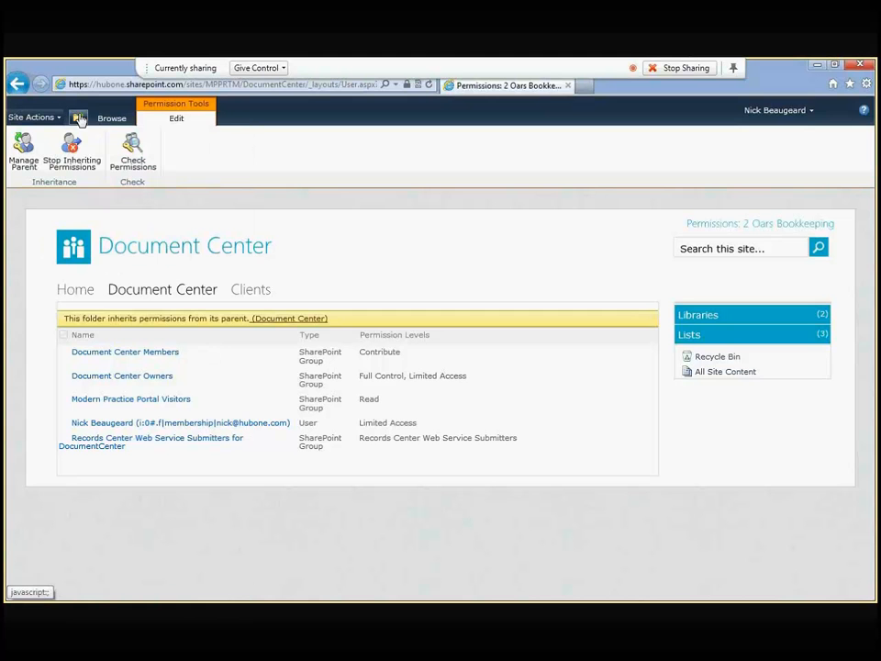
{"action": "left_click", "coordinate": [78, 118]}
{"action": "left_click", "coordinate": [160, 189]}
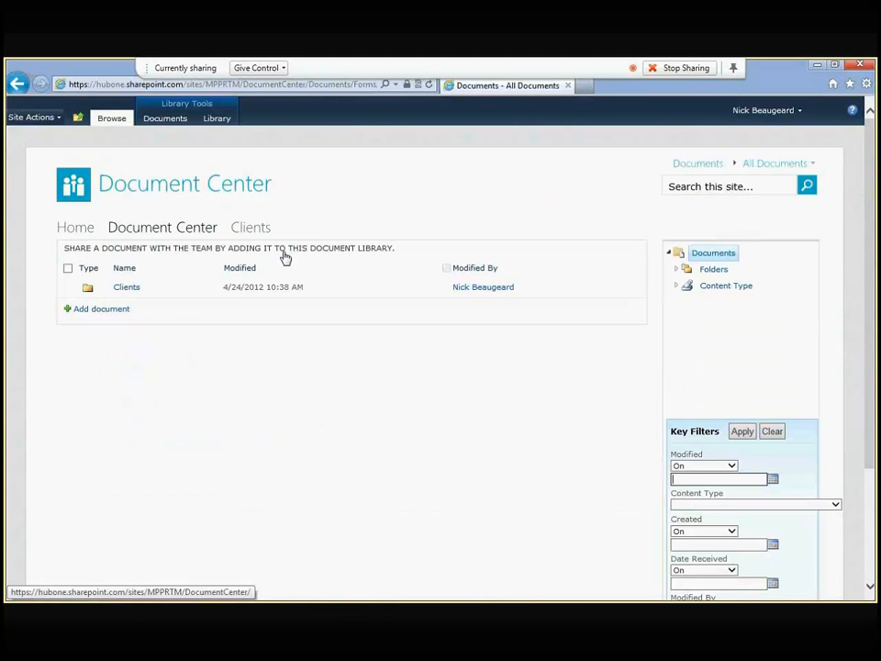
{"action": "left_click", "coordinate": [129, 287]}
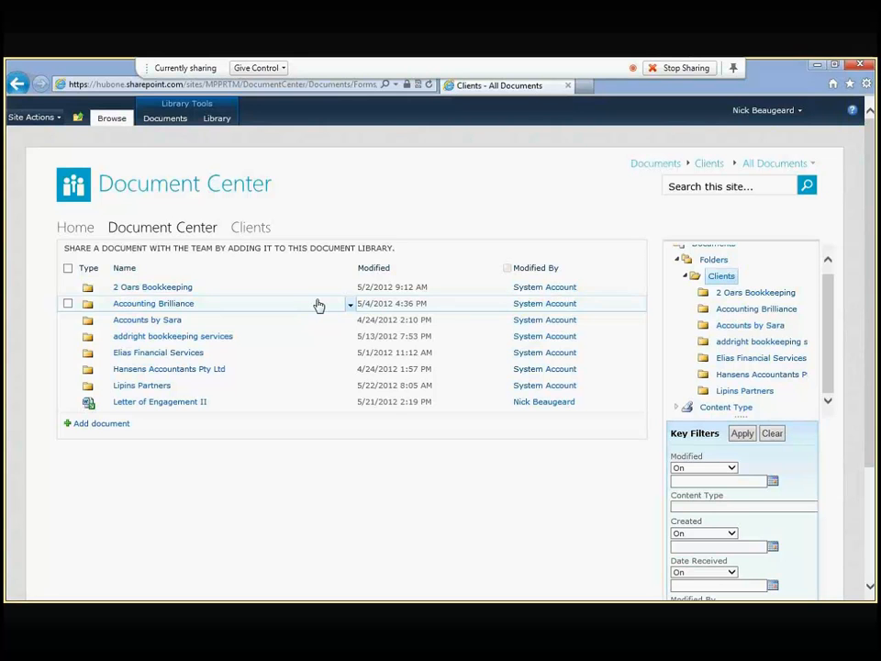
Step: Add a new folder named 2012 inside the 2 Oars Bookkeeping folder
{"action": "left_click", "coordinate": [134, 289]}
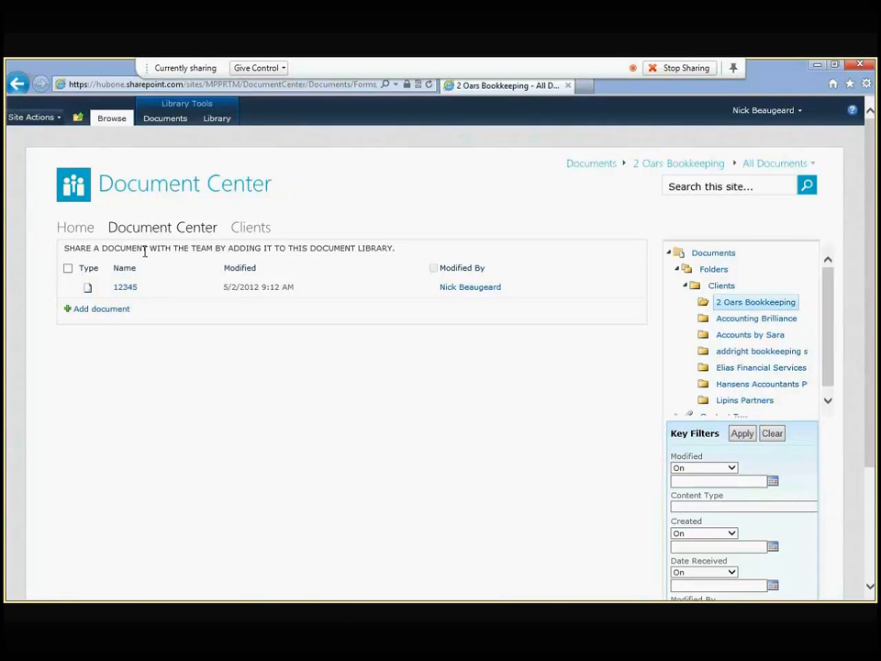
{"action": "left_click", "coordinate": [167, 120]}
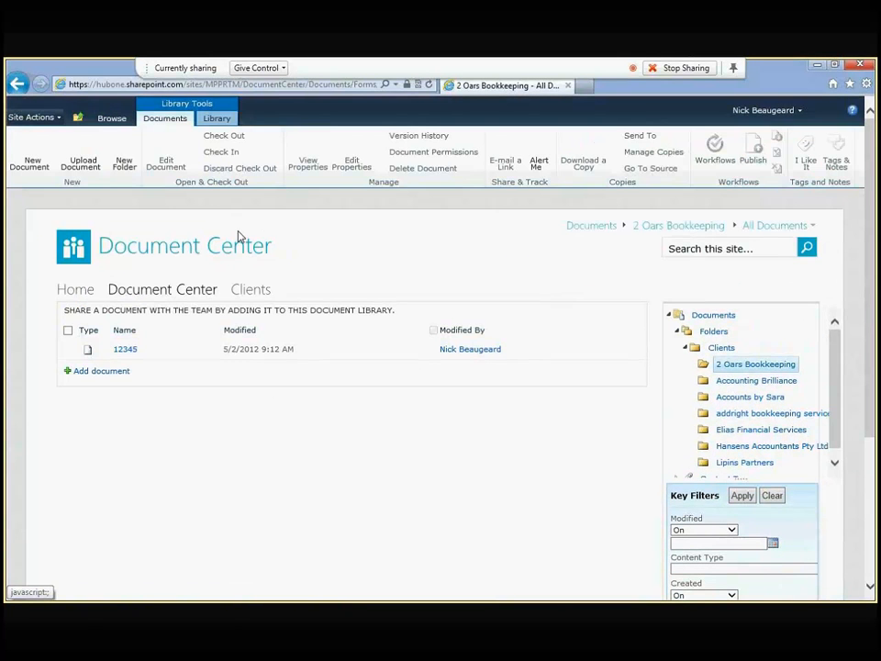
{"action": "left_click", "coordinate": [119, 164]}
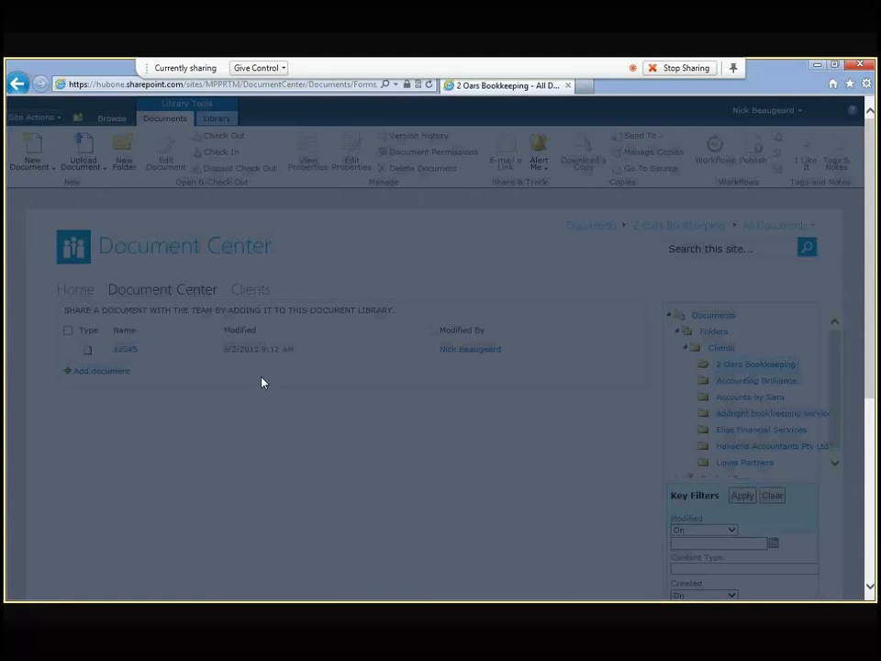
{"action": "type", "text": "2012"}
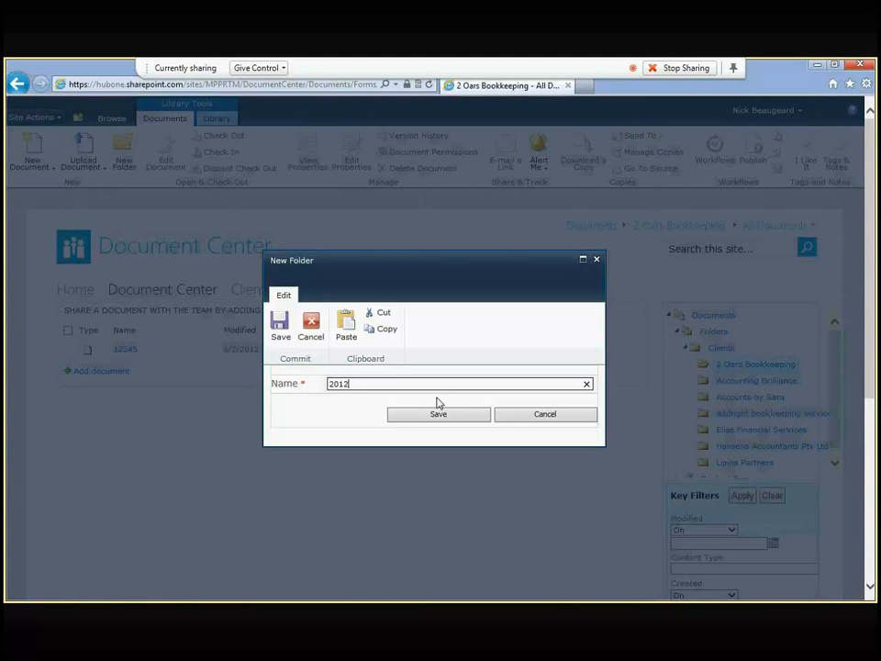
{"action": "left_click", "coordinate": [437, 402]}
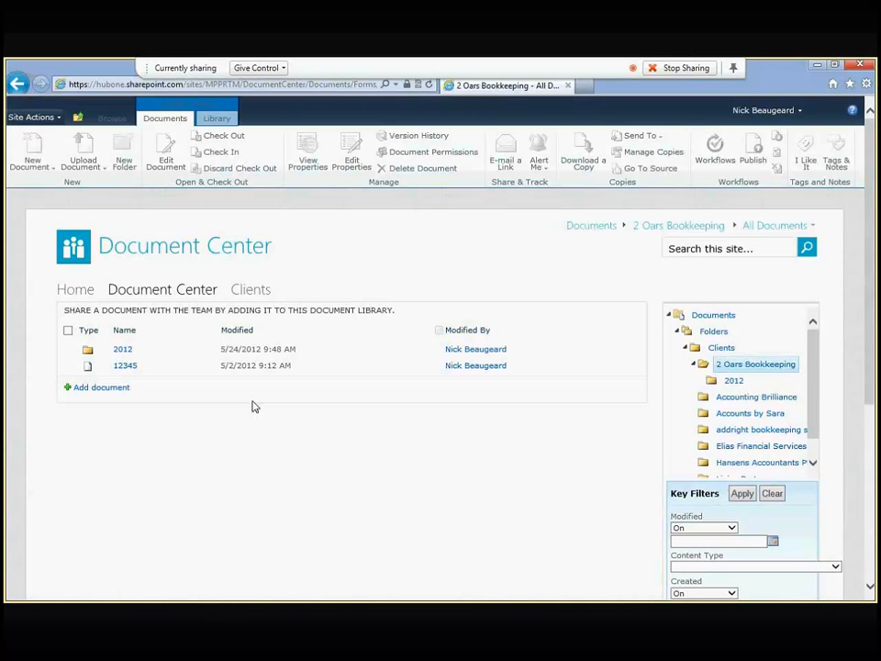
{"action": "left_click", "coordinate": [217, 119]}
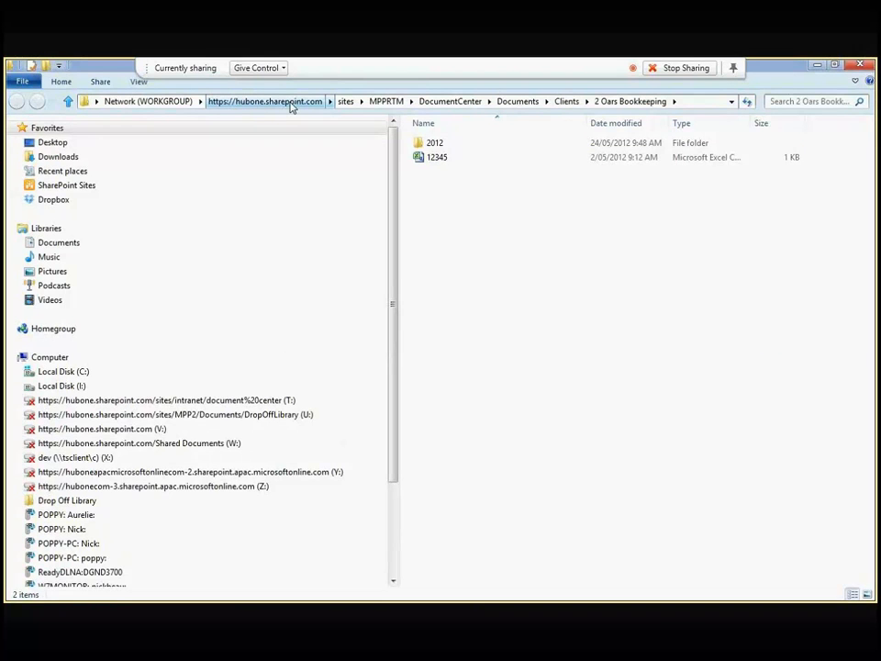
Step: Go up to the Documents library in Explorer's address bar and open the Clients folder
{"action": "left_click", "coordinate": [519, 102]}
{"action": "double_click", "coordinate": [428, 146]}
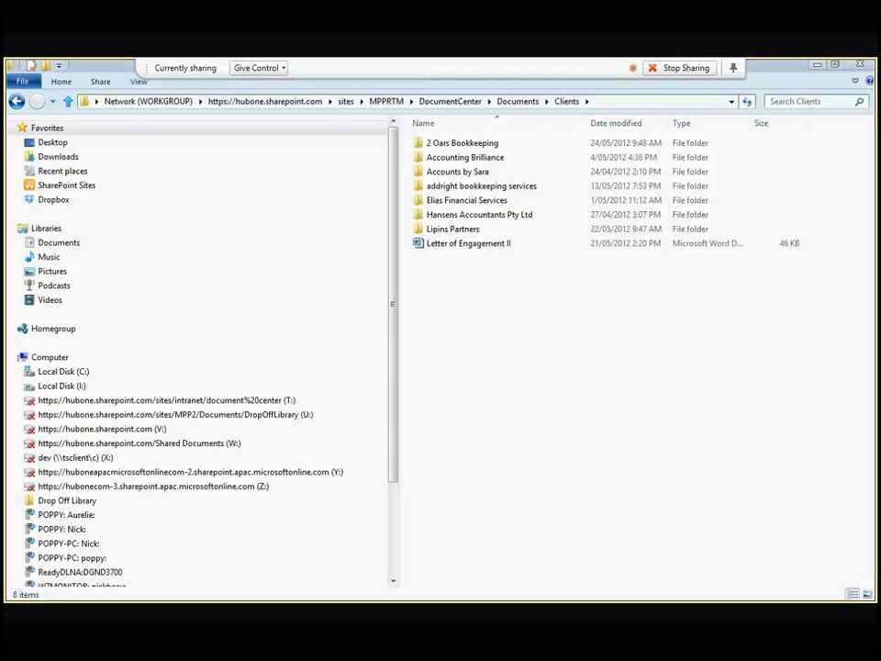
Step: Create a new SharePoint workspace that syncs the Document Center site, and watch its progress
{"action": "left_click_drag", "start_coordinate": [172, 146], "coordinate": [360, 154]}
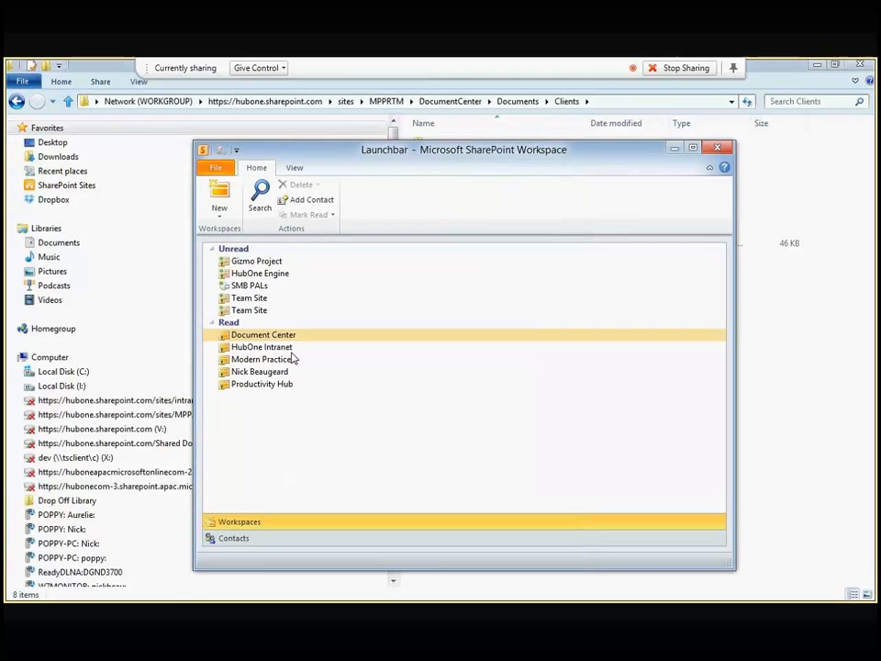
{"action": "left_click", "coordinate": [219, 198]}
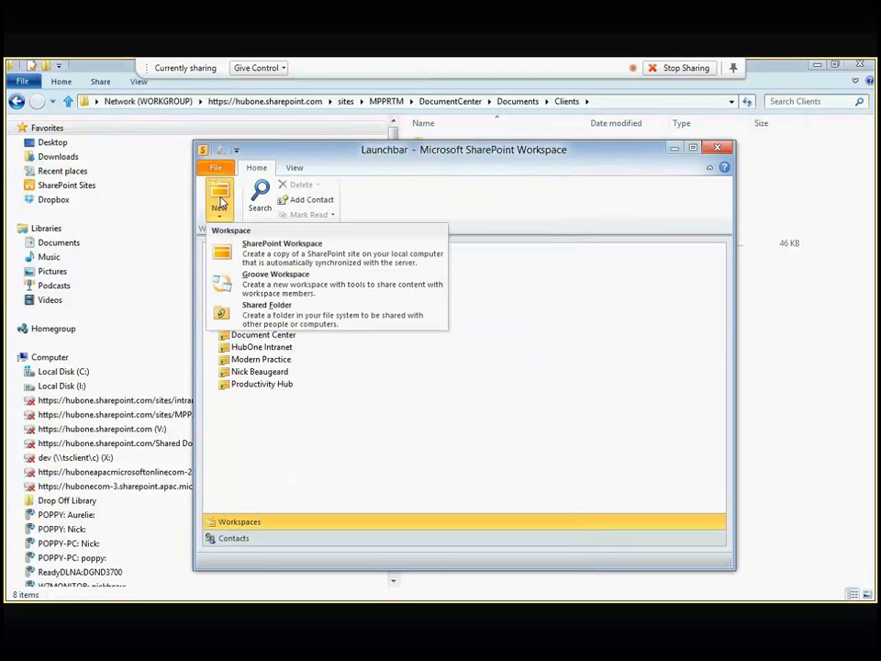
{"action": "left_click", "coordinate": [237, 257]}
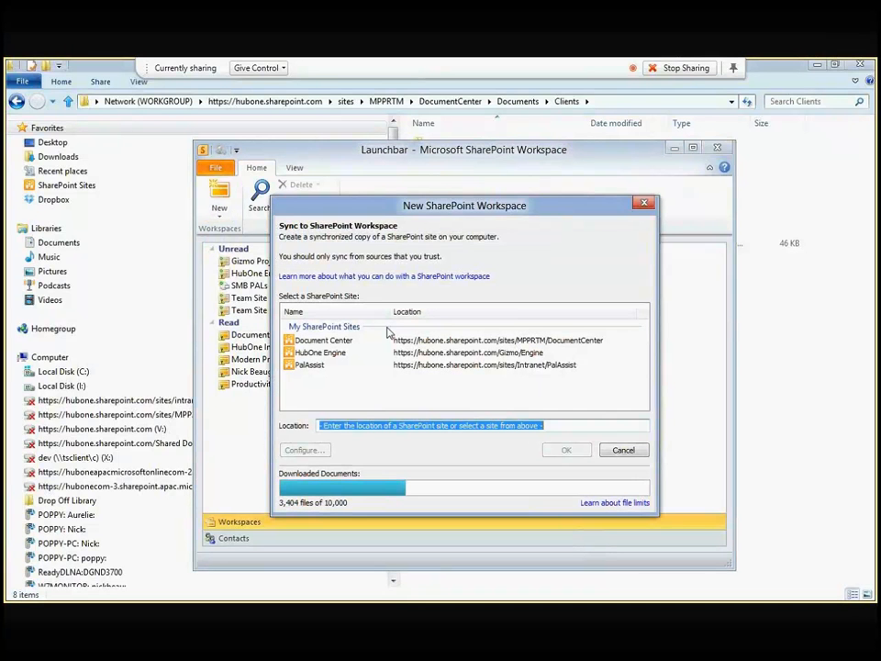
{"action": "left_click", "coordinate": [331, 341]}
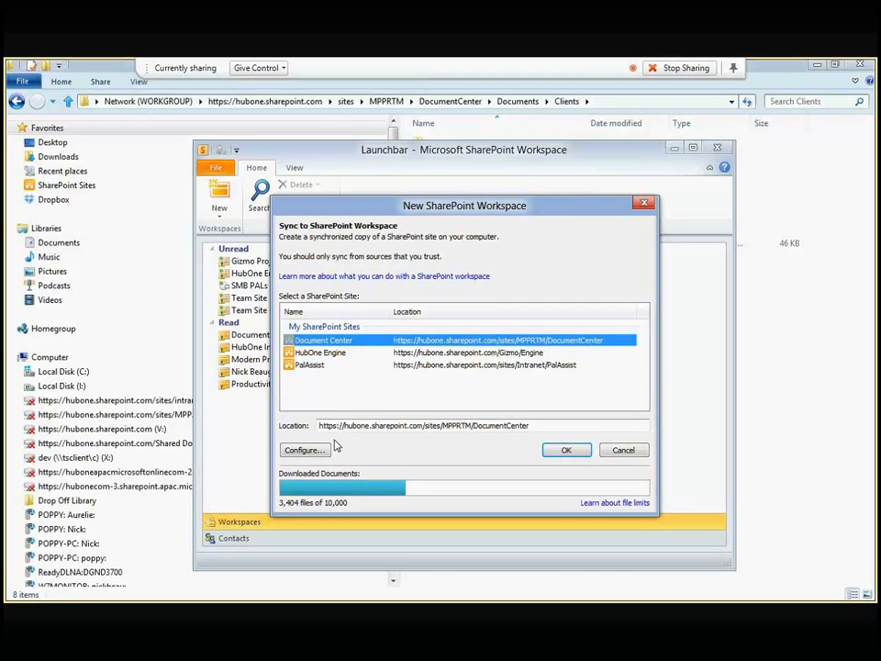
{"action": "left_click", "coordinate": [566, 452]}
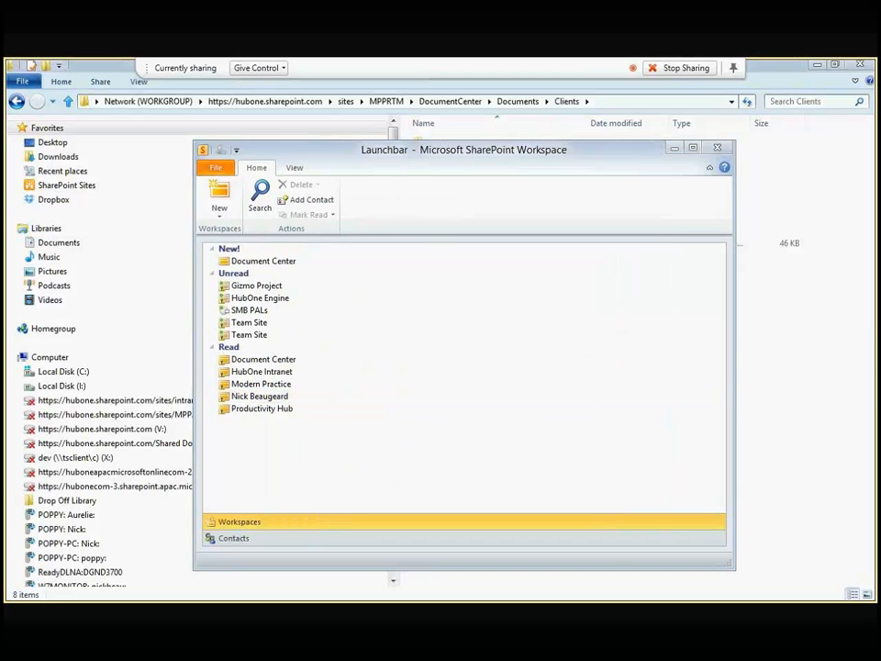
{"action": "left_click_drag", "start_coordinate": [877, 325], "coordinate": [527, 222]}
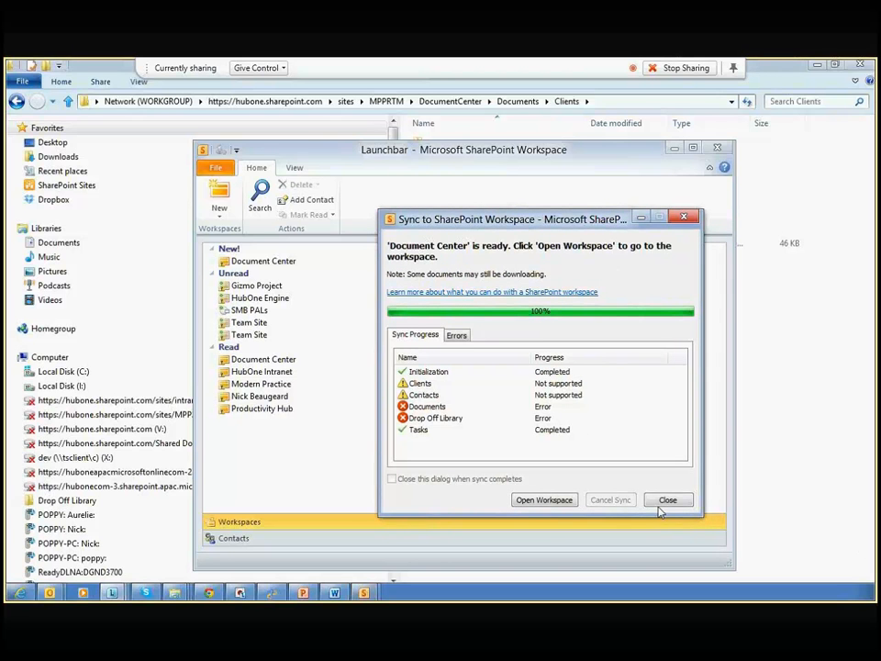
Step: Open the newly synced Document Center workspace from the sync dialog
{"action": "left_click", "coordinate": [565, 500]}
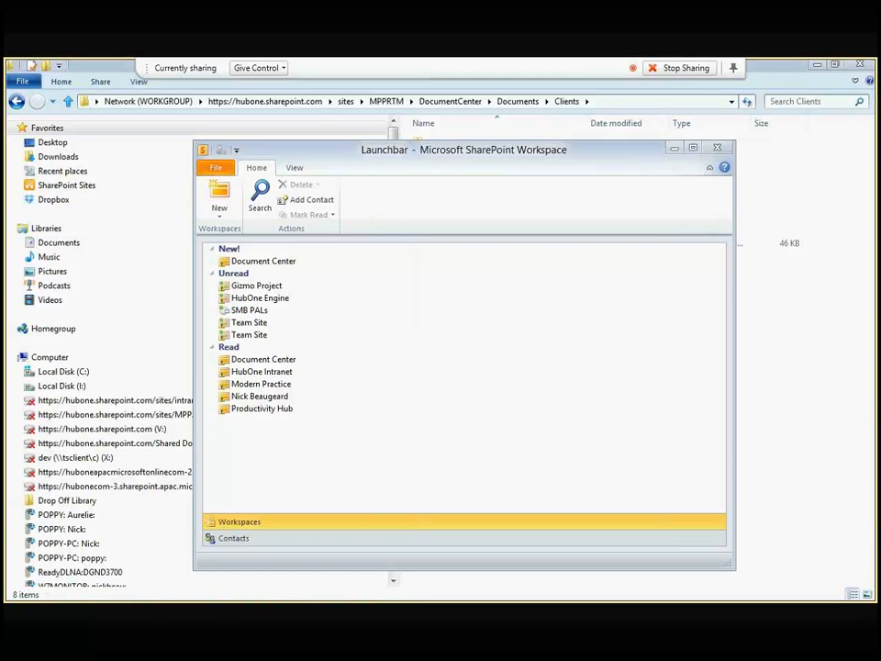
Step: Open HubOne Intranet and browse the Modern Practice Help, SitePages and Home folders in Site Assets
{"action": "left_click", "coordinate": [266, 375]}
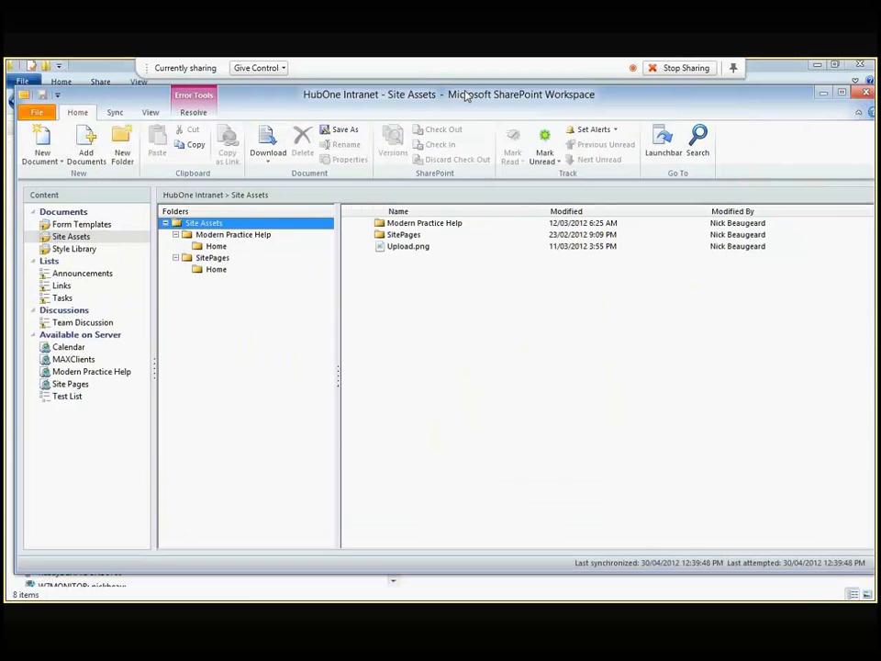
{"action": "left_click", "coordinate": [225, 235]}
{"action": "left_click", "coordinate": [209, 259]}
{"action": "left_click", "coordinate": [209, 272]}
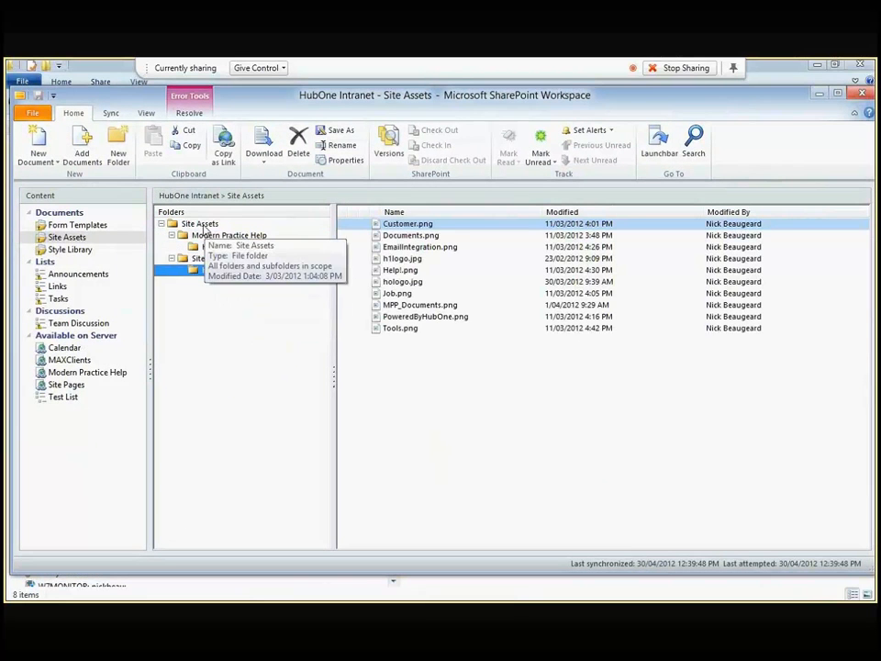
{"action": "left_click", "coordinate": [207, 224]}
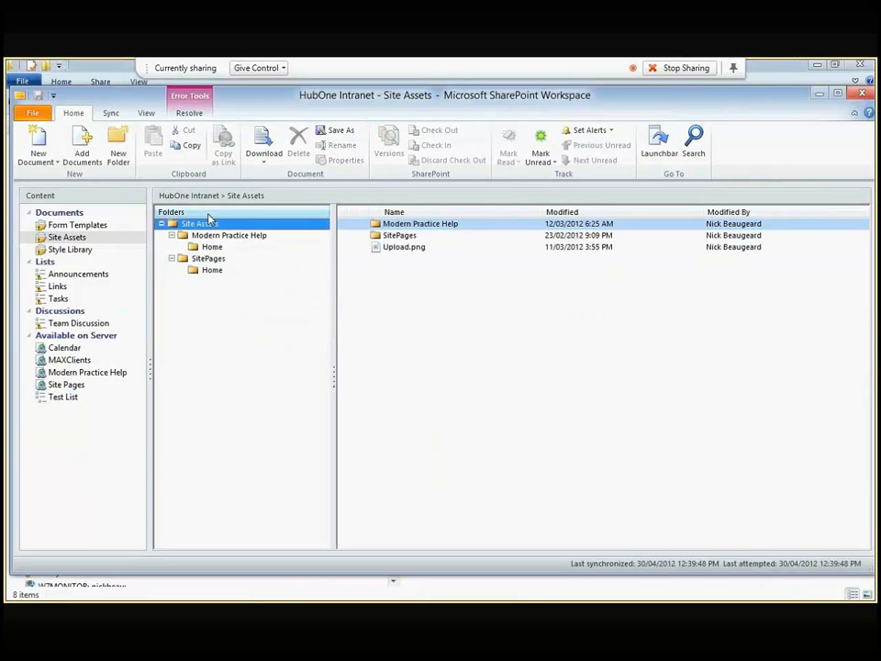
Step: Add a folder named Test in Site Assets and open it
{"action": "left_click", "coordinate": [117, 139]}
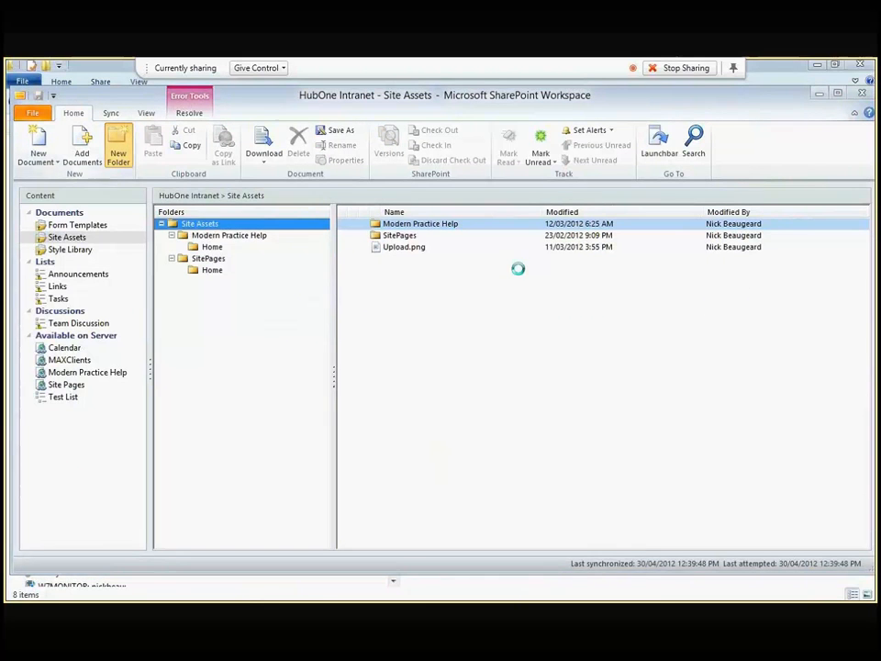
{"action": "left_click_drag", "start_coordinate": [229, 296], "coordinate": [401, 126]}
{"action": "type", "text": "Test"}
{"action": "left_click", "coordinate": [192, 176]}
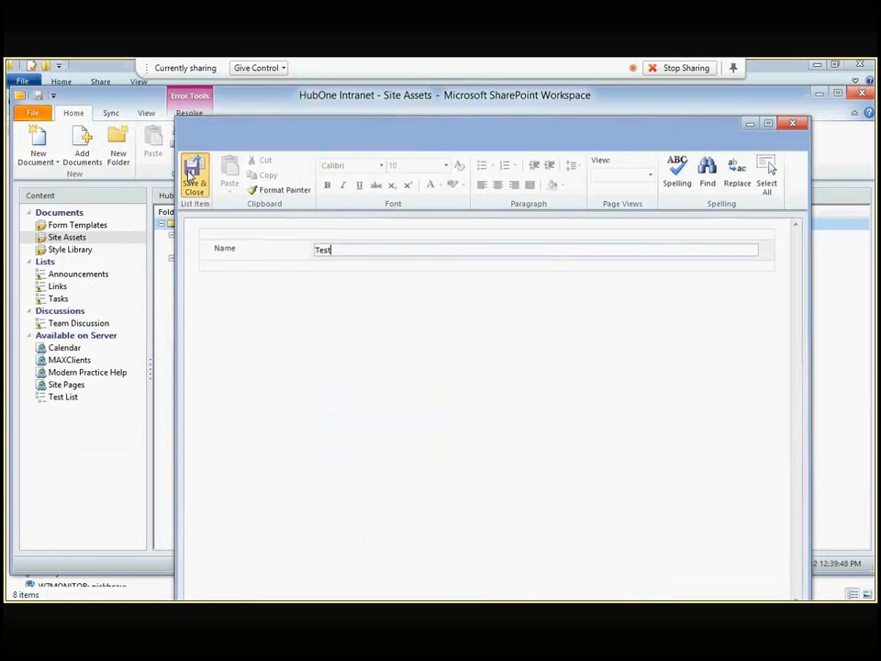
{"action": "double_click", "coordinate": [391, 248]}
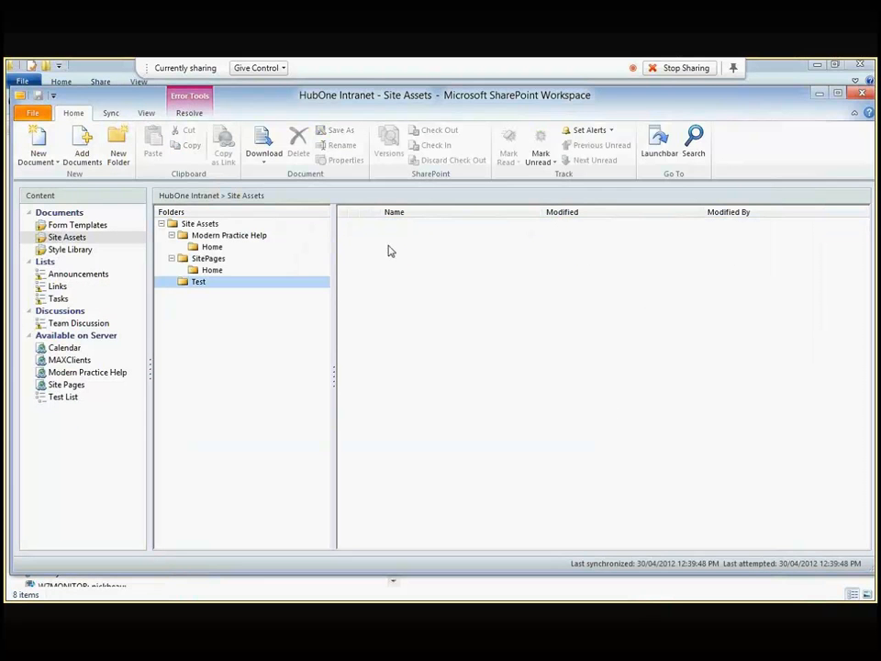
{"action": "double_click", "coordinate": [371, 92]}
{"action": "left_click_drag", "start_coordinate": [109, 66], "coordinate": [509, 112]}
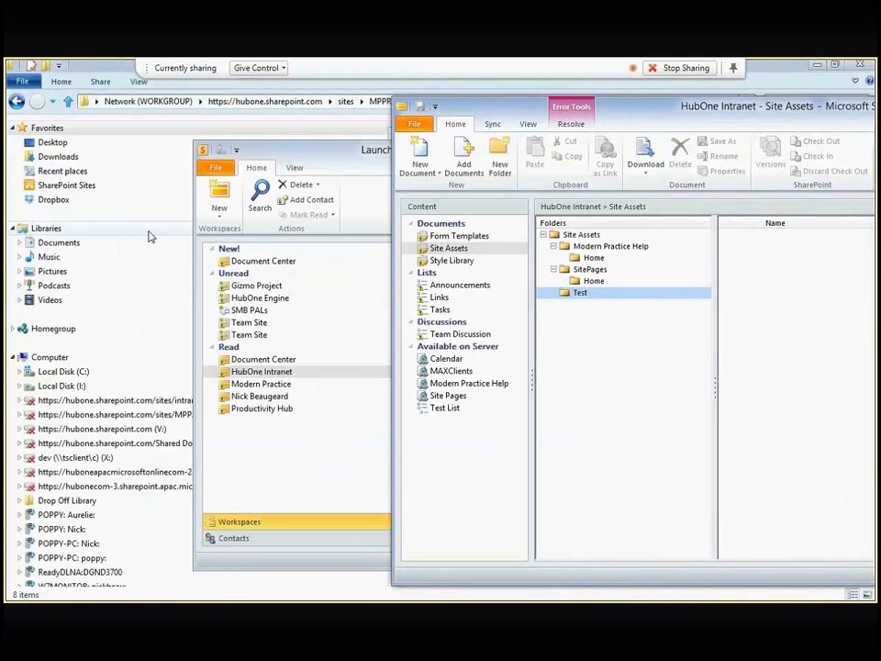
Step: Minimize the Launchbar and show the local Documents library in a tall narrow Explorer window
{"action": "left_click", "coordinate": [333, 163]}
{"action": "left_click_drag", "start_coordinate": [672, 152], "coordinate": [404, 235]}
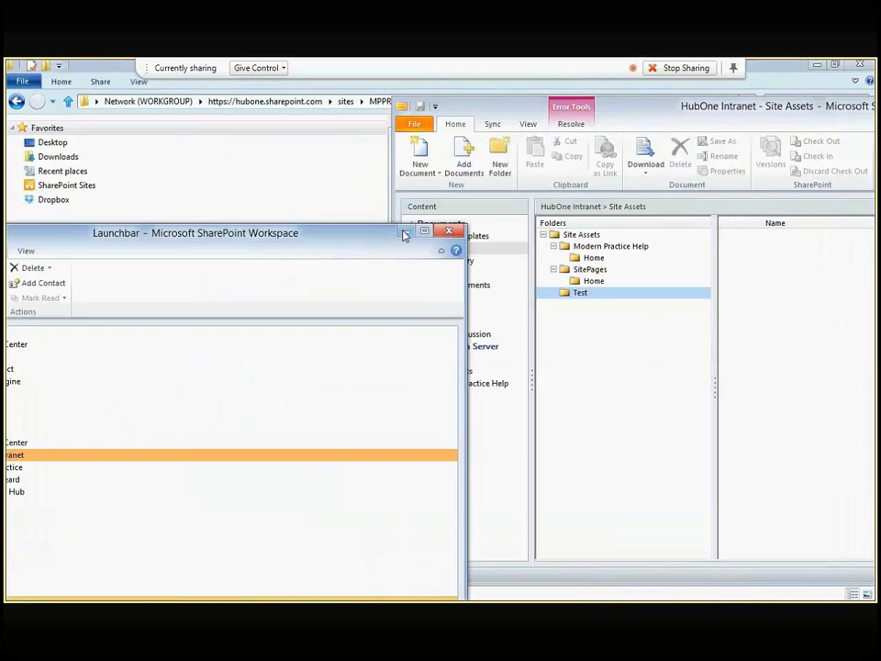
{"action": "left_click", "coordinate": [404, 232]}
{"action": "left_click", "coordinate": [80, 242]}
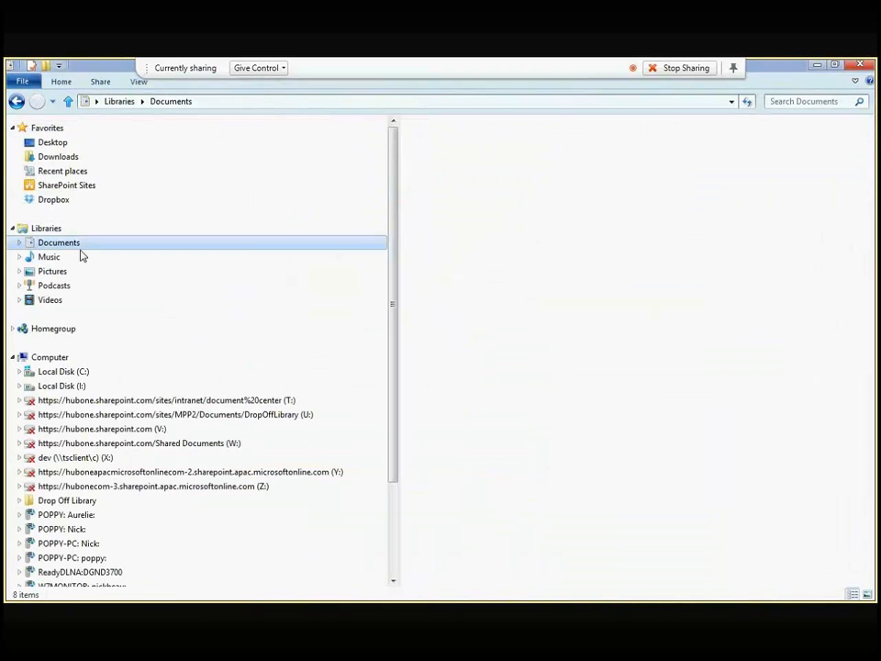
{"action": "left_click_drag", "start_coordinate": [109, 62], "coordinate": [121, 119]}
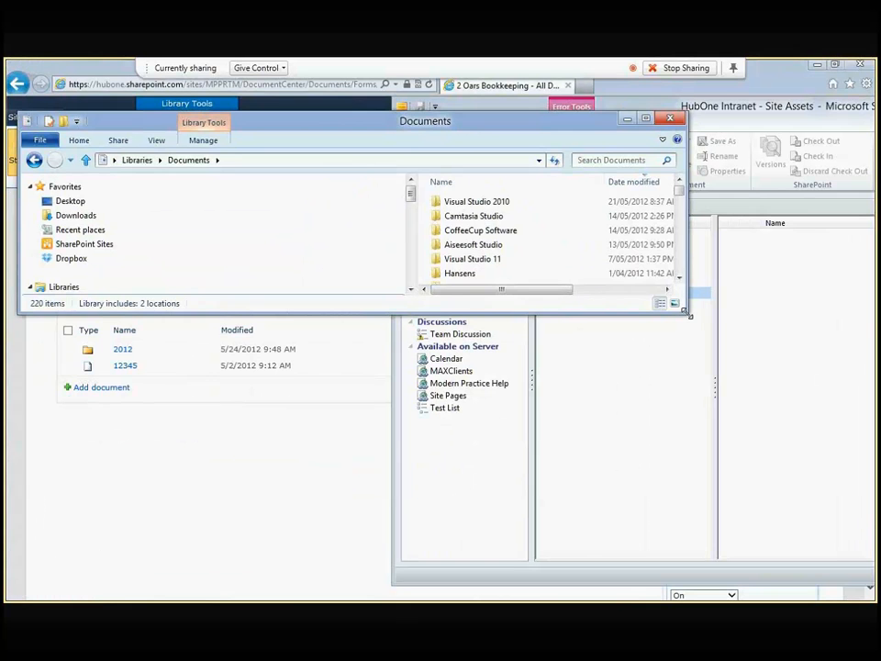
{"action": "left_click_drag", "start_coordinate": [689, 316], "coordinate": [385, 578]}
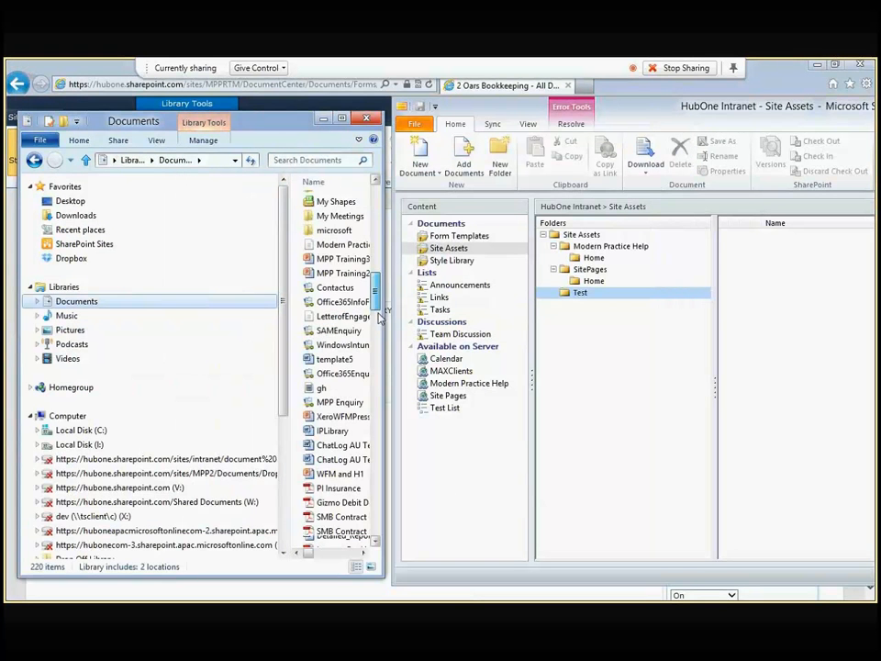
Step: Select the 14 documents starting at IPLibrary and drag them into the Test folder
{"action": "scroll", "coordinate": [327, 226], "scroll_direction": "down", "scroll_amount": 5}
{"action": "left_click", "coordinate": [327, 223]}
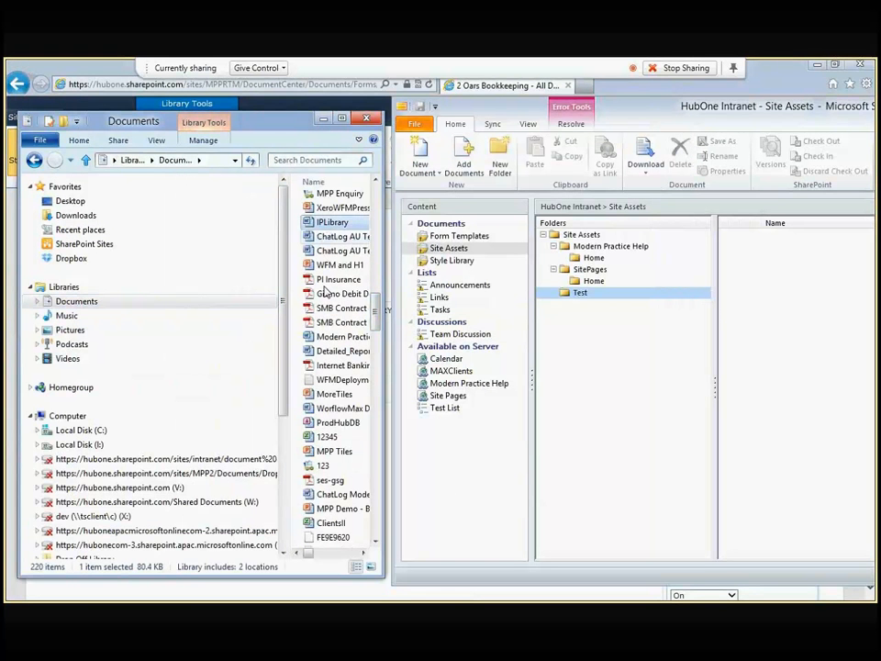
{"action": "left_click", "coordinate": [336, 409], "text": "shift"}
{"action": "left_click_drag", "start_coordinate": [334, 307], "coordinate": [776, 320]}
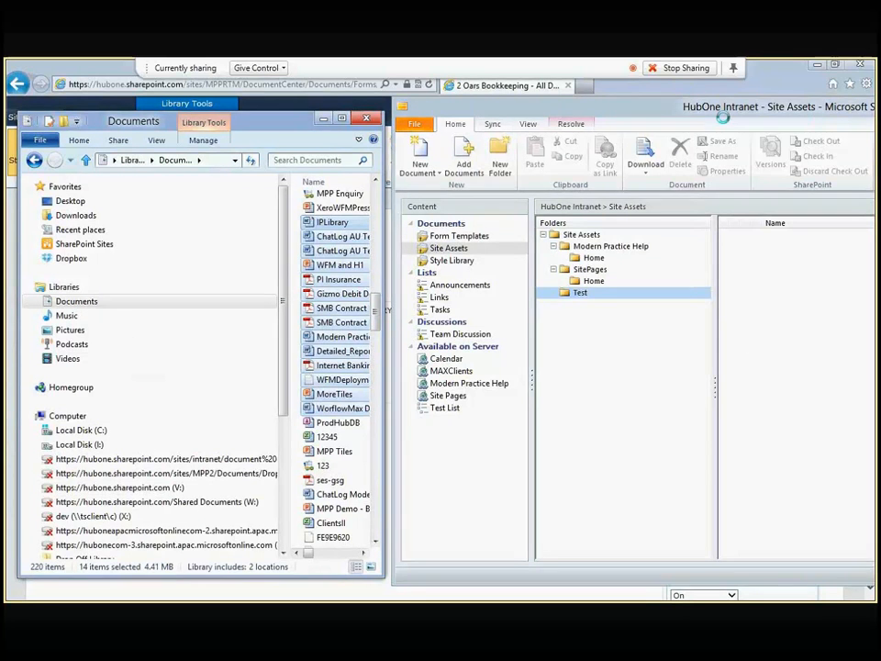
Step: Return the SharePoint library page to normal view and go to the Document Center home page
{"action": "left_click", "coordinate": [323, 120]}
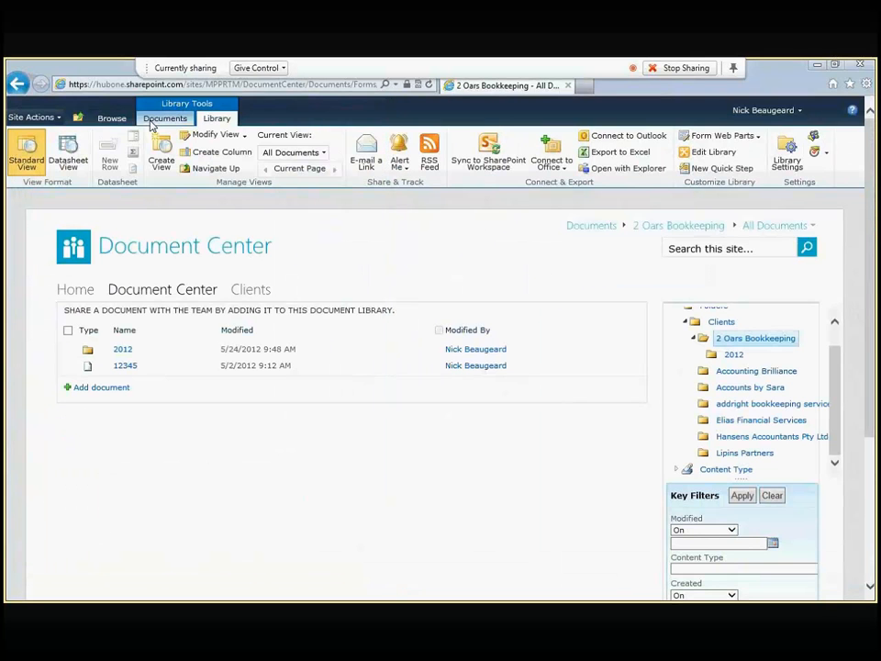
{"action": "left_click", "coordinate": [112, 118]}
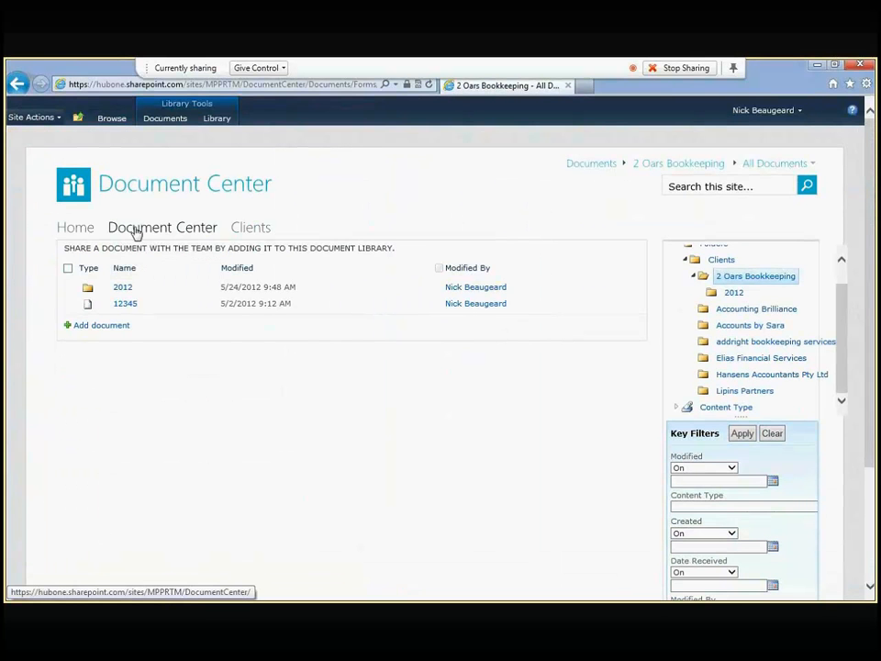
{"action": "left_click", "coordinate": [135, 229]}
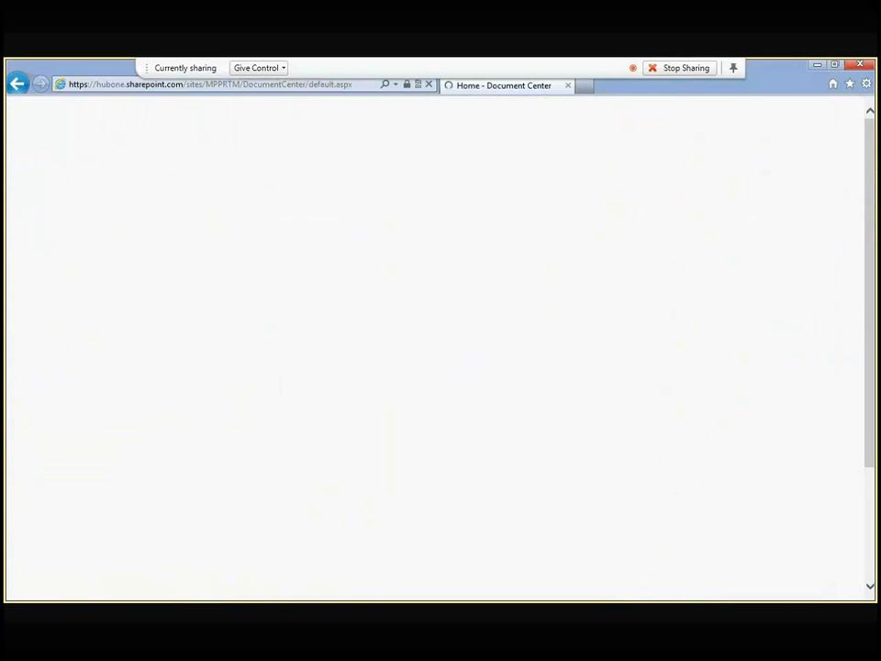
Step: Check that the workspace Test folder lists the 14 copied documents, such as IPLibrary.docx
{"action": "key", "text": "alt+Tab"}
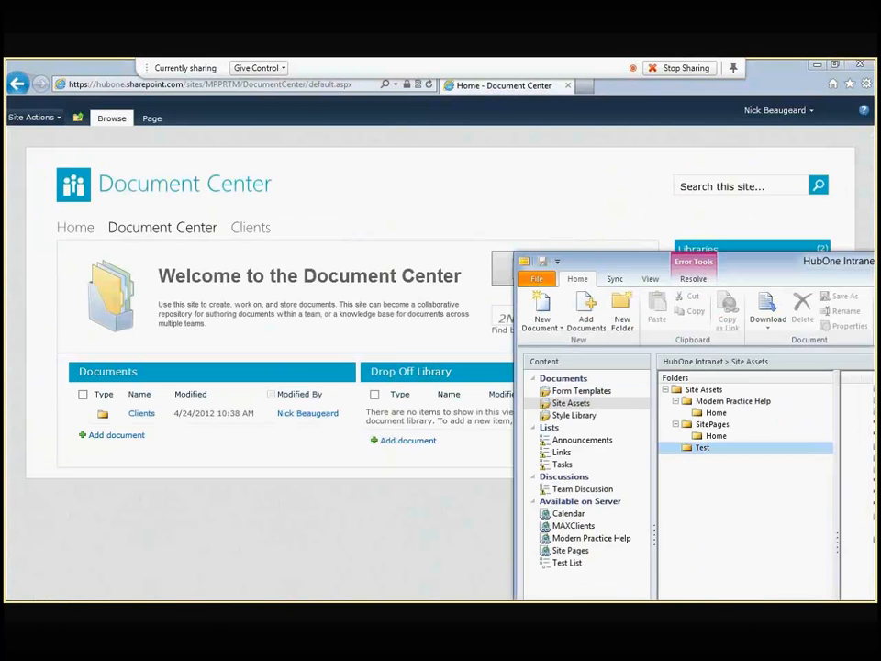
{"action": "left_click_drag", "start_coordinate": [871, 261], "coordinate": [459, 140]}
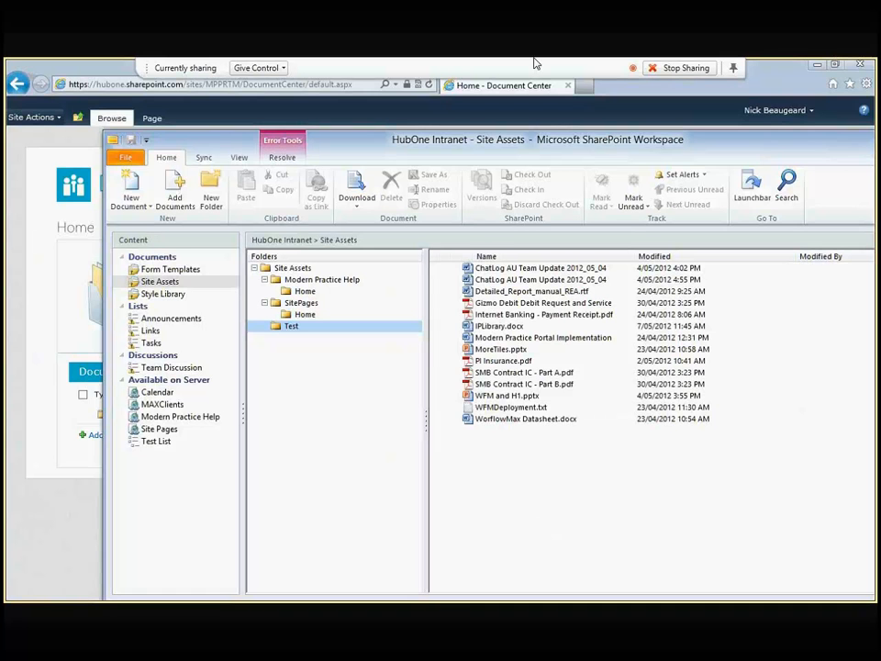
{"action": "left_click_drag", "start_coordinate": [564, 155], "coordinate": [569, 161]}
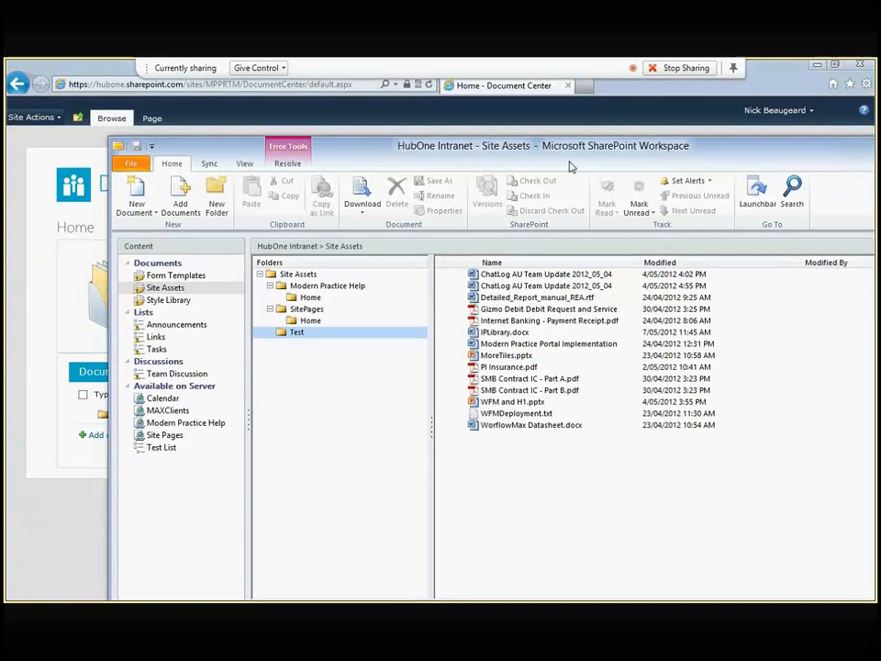
{"action": "key", "text": "alt+Tab"}
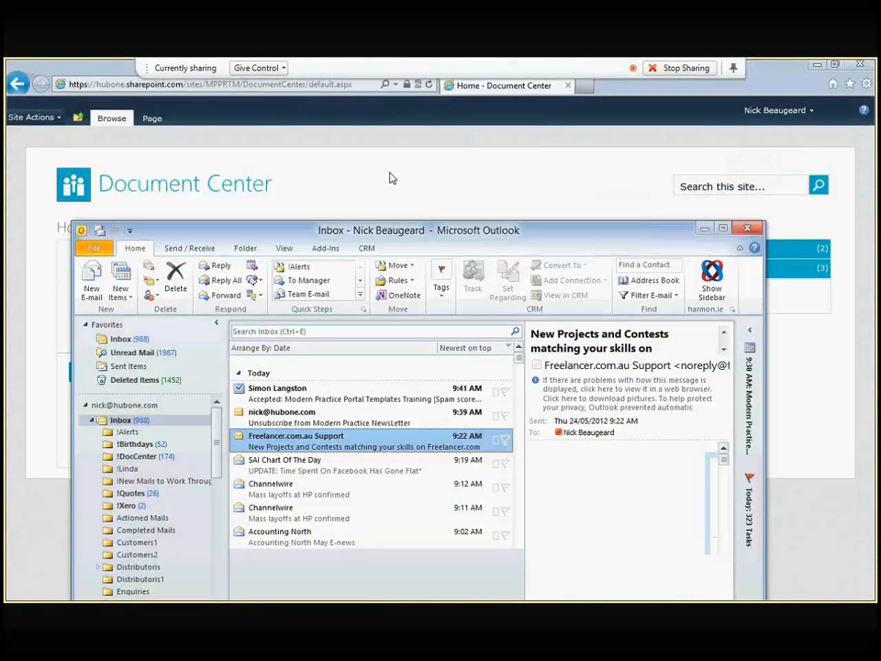
Step: Move Outlook higher on screen and show the harmon.ie sidebar for the HubOne Intranet site
{"action": "left_click_drag", "start_coordinate": [403, 231], "coordinate": [382, 95]}
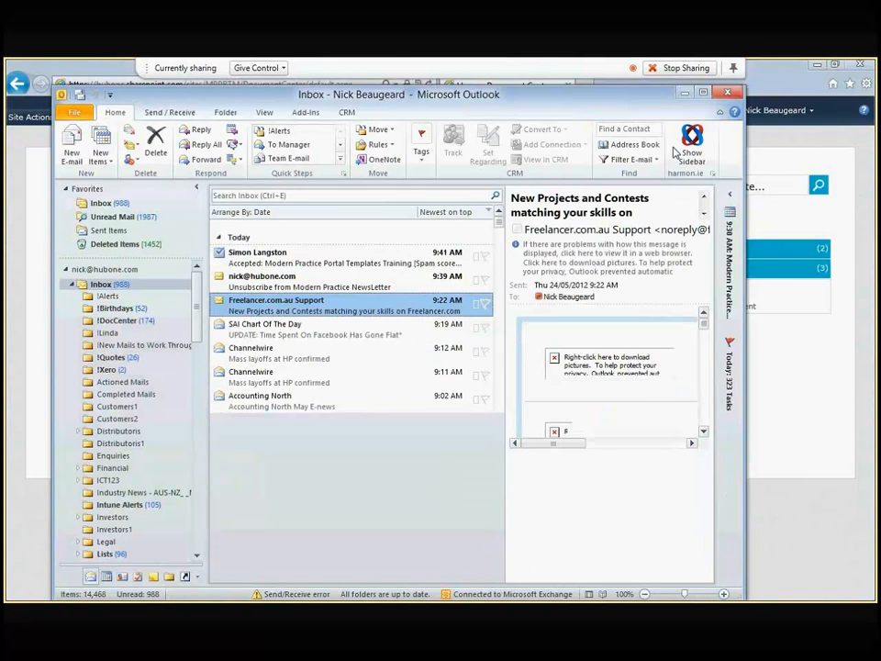
{"action": "left_click", "coordinate": [684, 149]}
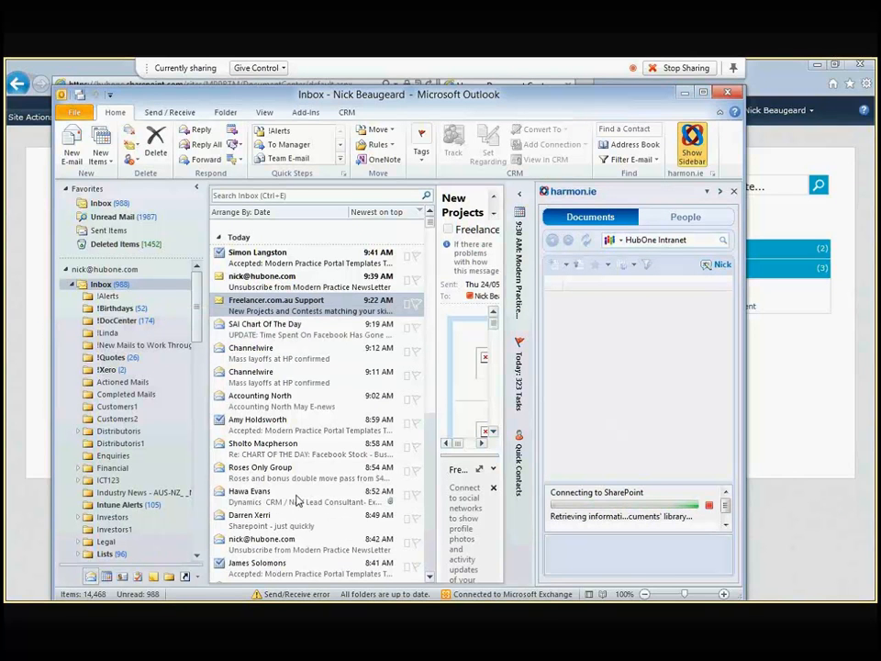
Step: Select another inbox email, widen the reading pane, and navigate up to the Documents library
{"action": "left_click", "coordinate": [297, 500]}
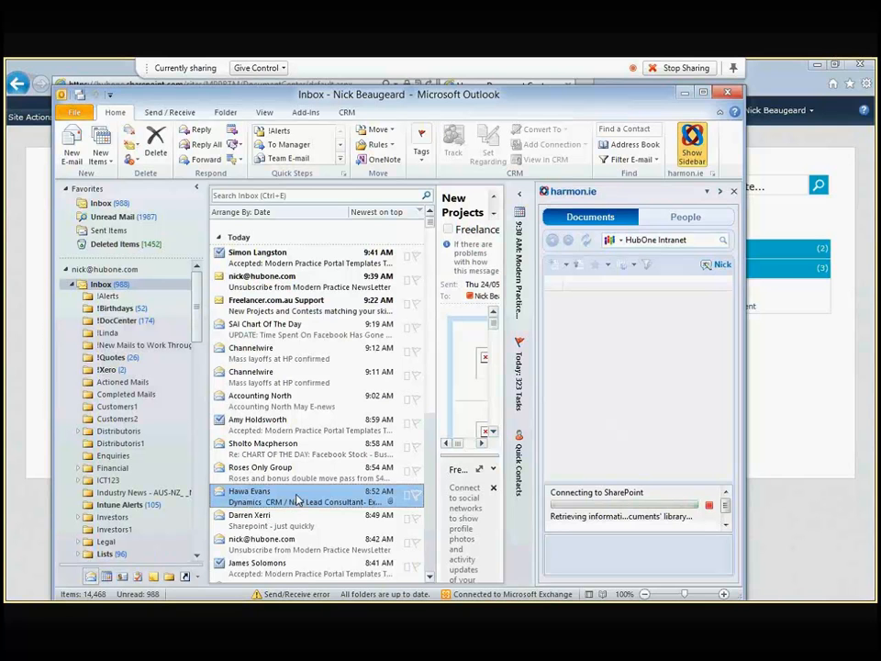
{"action": "left_click_drag", "start_coordinate": [436, 331], "coordinate": [356, 329]}
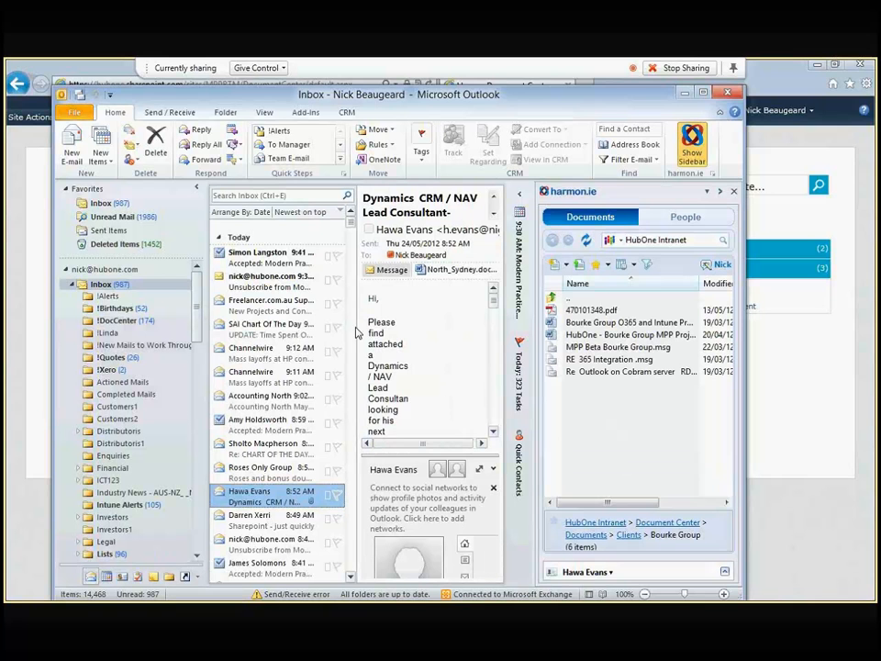
{"action": "double_click", "coordinate": [563, 298]}
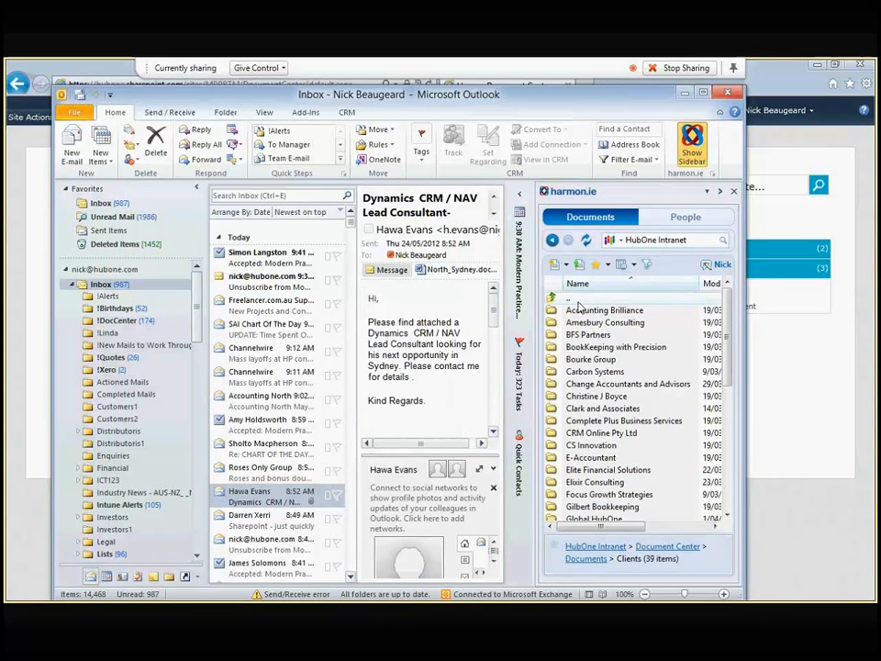
{"action": "double_click", "coordinate": [570, 301]}
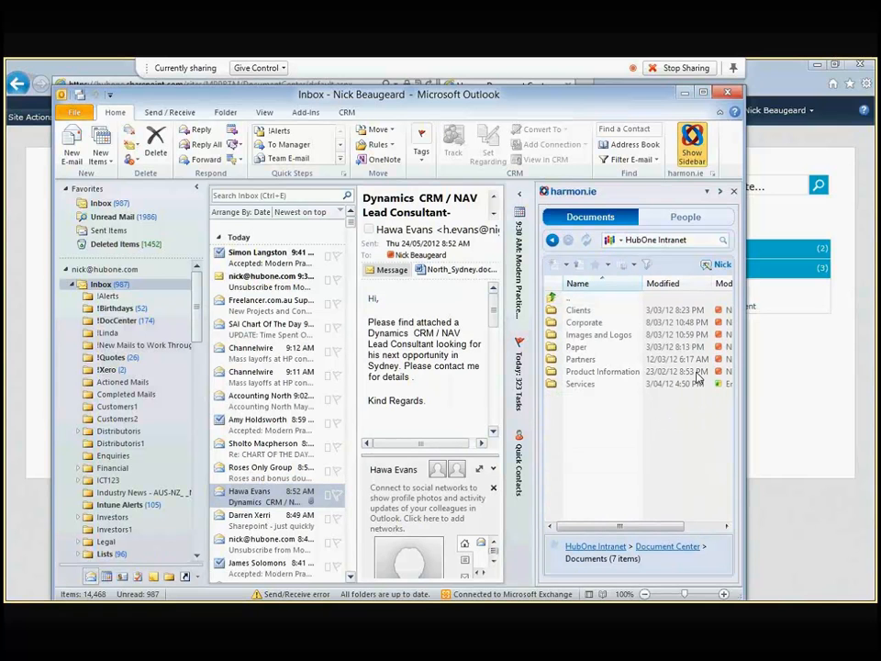
Step: Create a new folder named Stuff in the Documents library
{"action": "left_click", "coordinate": [579, 265]}
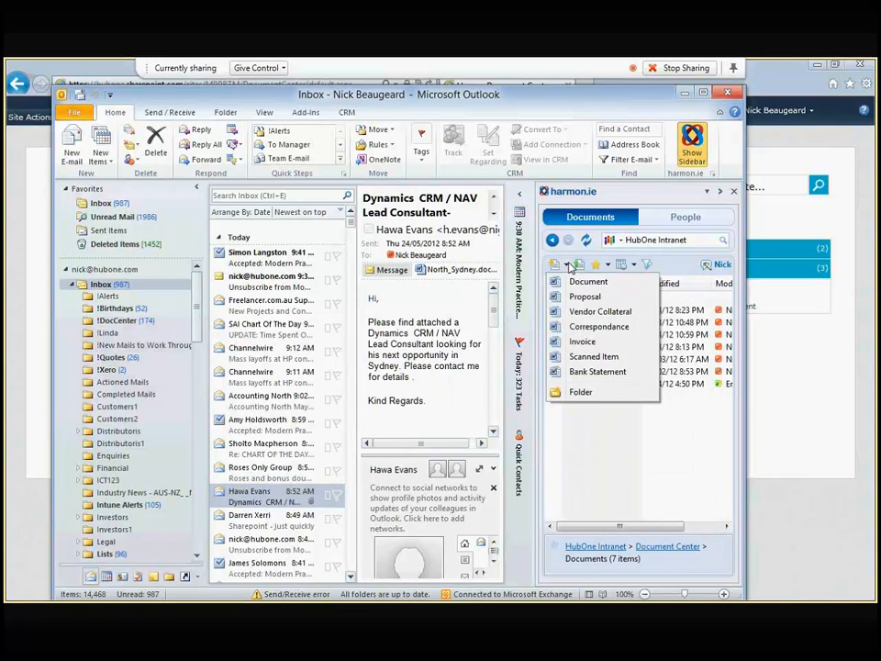
{"action": "left_click", "coordinate": [586, 391]}
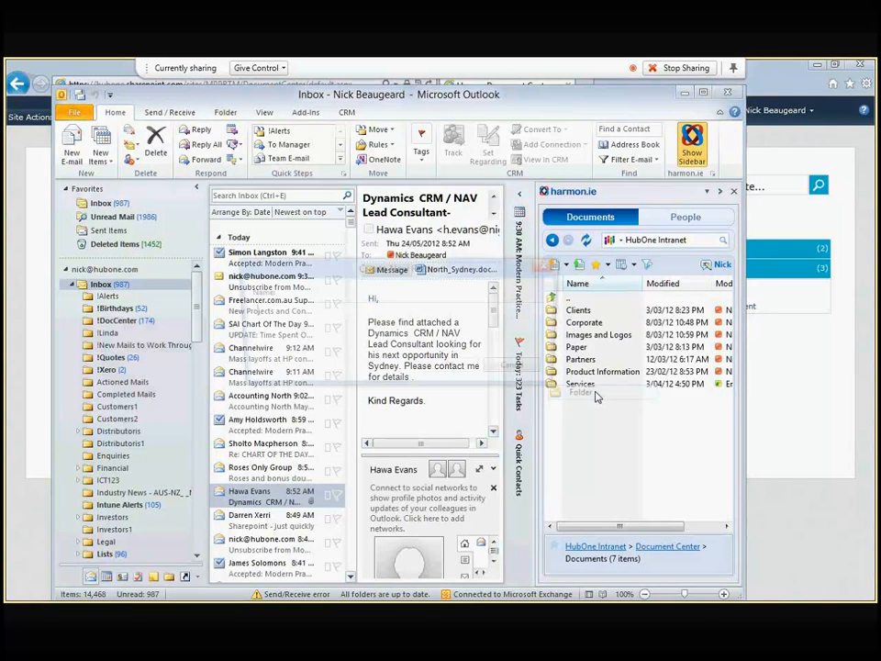
{"action": "type", "text": "Stuff"}
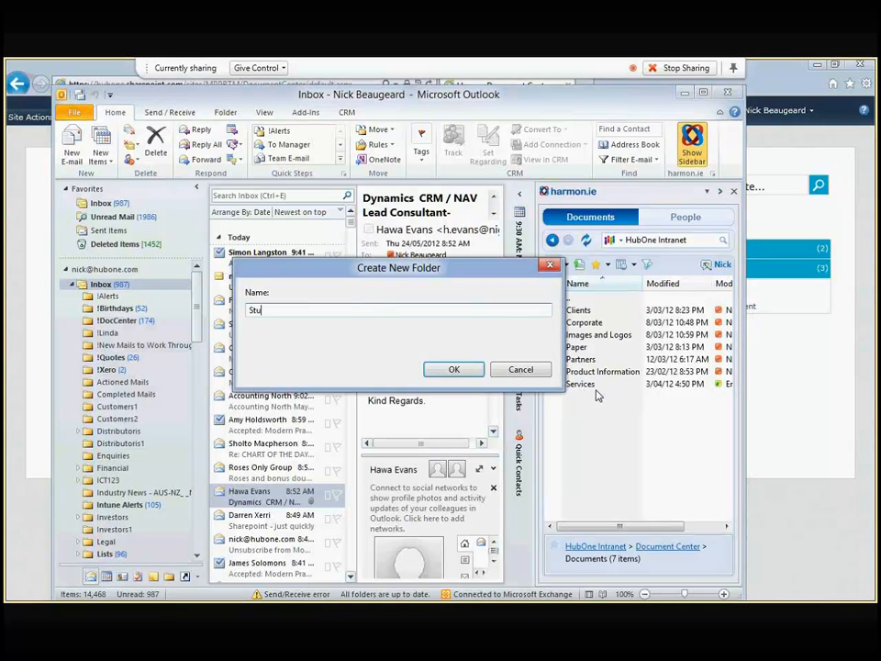
{"action": "left_click", "coordinate": [449, 369]}
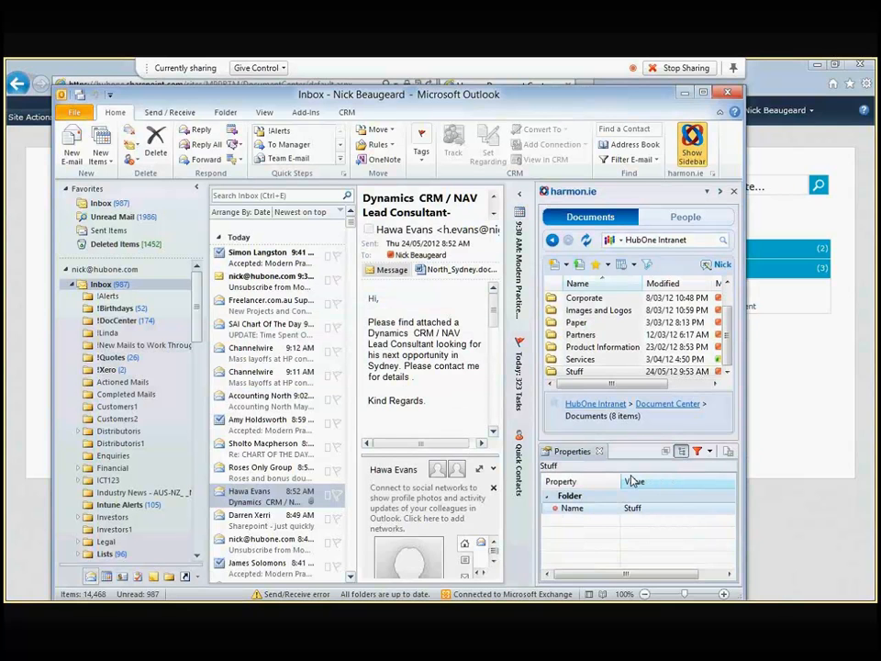
Step: Open Stuff and drag the Dynamics CRM / NAV Lead Consultant email into it as a Document
{"action": "double_click", "coordinate": [576, 372]}
{"action": "left_click_drag", "start_coordinate": [276, 497], "coordinate": [610, 345]}
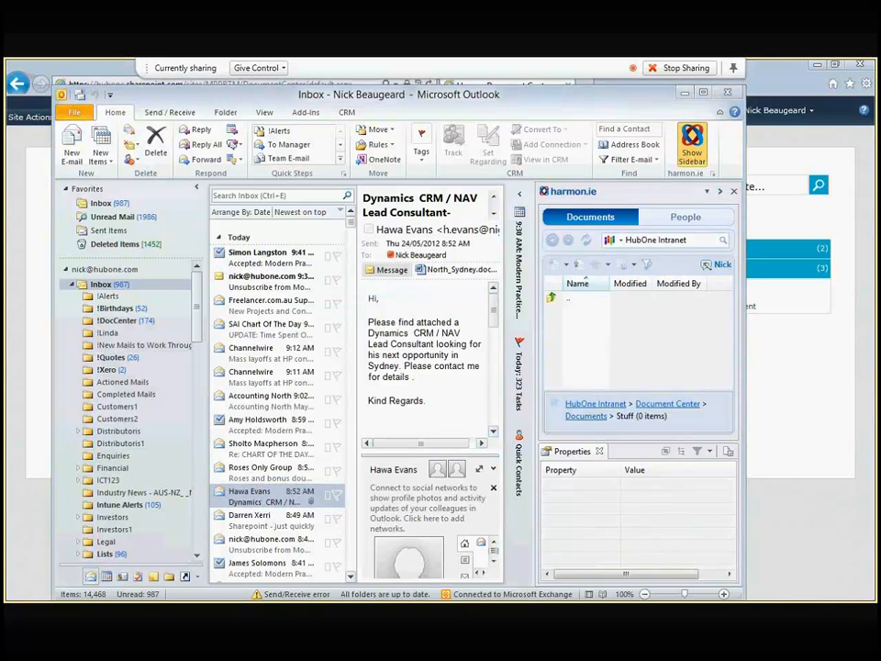
{"action": "left_click_drag", "start_coordinate": [531, 274], "coordinate": [492, 238]}
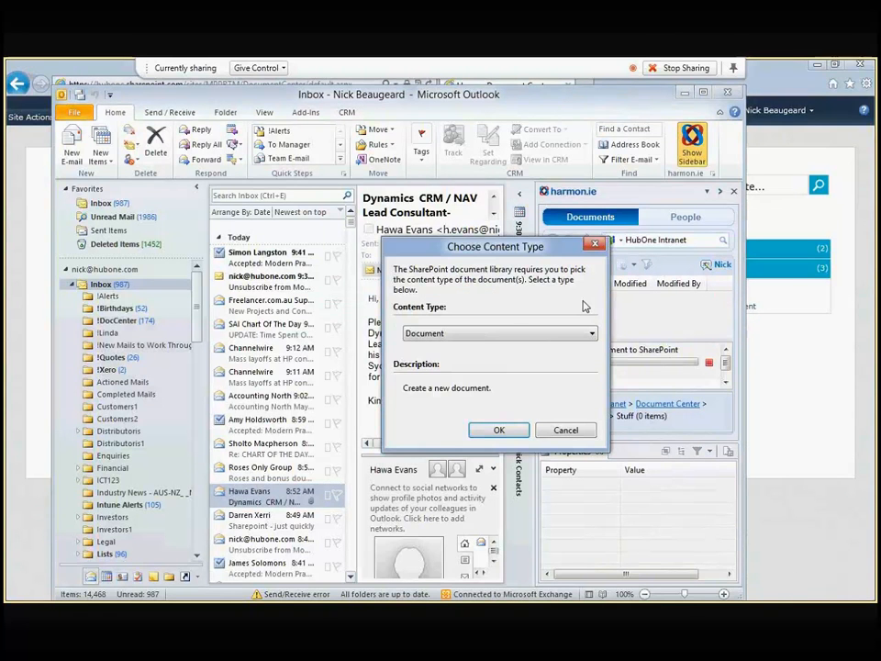
{"action": "left_click", "coordinate": [527, 333]}
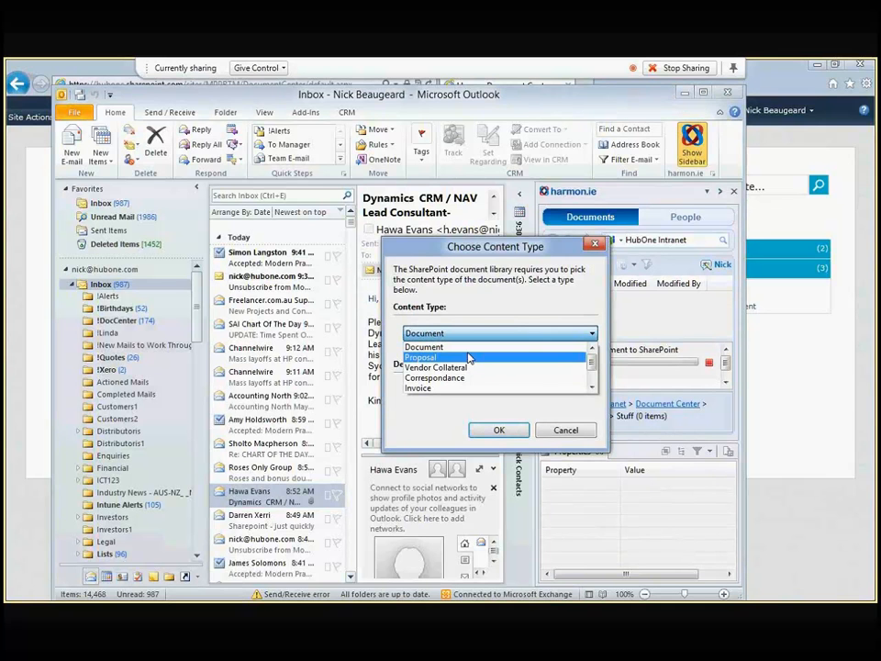
{"action": "left_click", "coordinate": [500, 431]}
{"action": "left_click", "coordinate": [499, 431]}
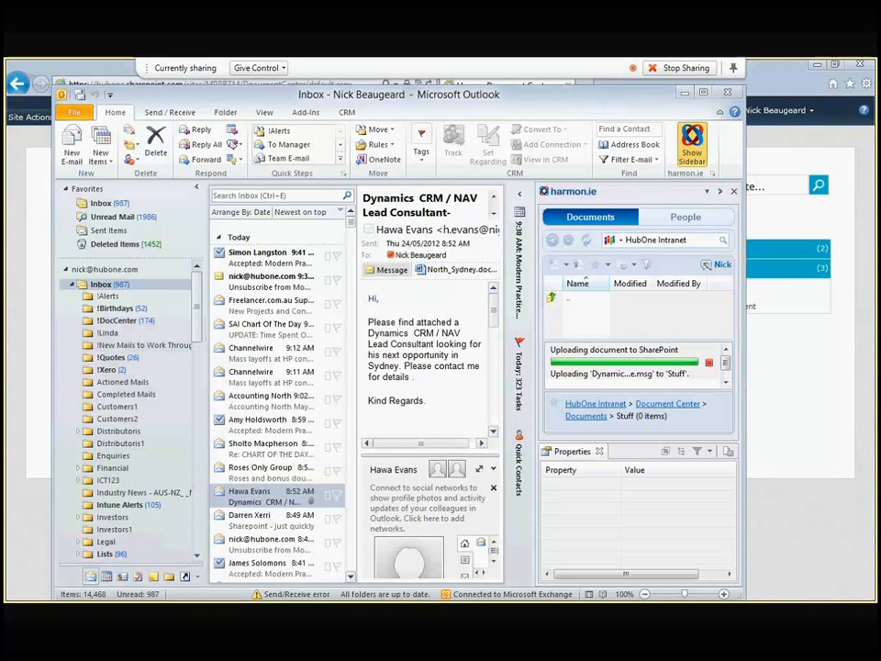
Step: Bring up the local Documents library and scroll to find Infoplex Workings.xlsx
{"action": "key", "text": "alt+Tab"}
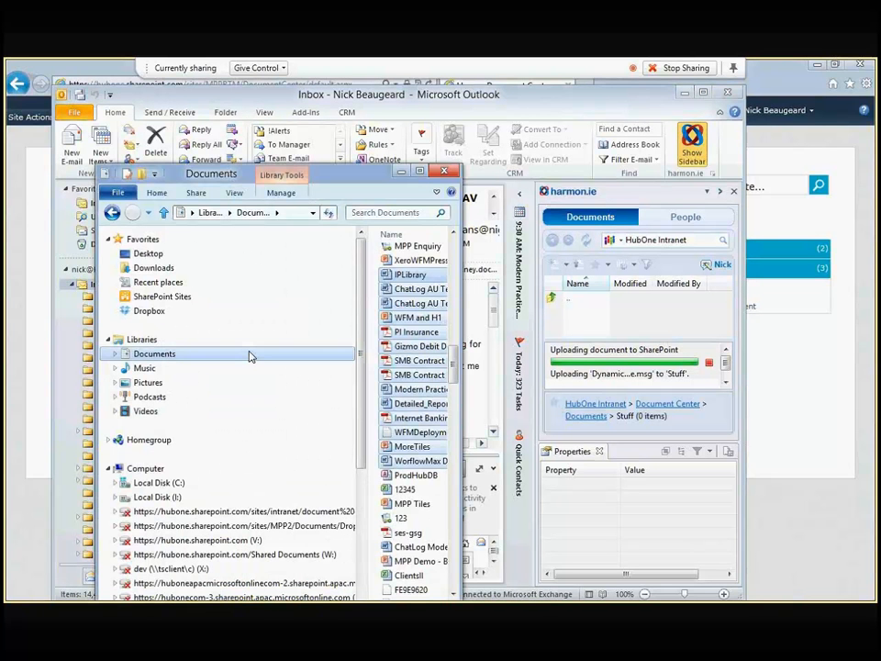
{"action": "left_click", "coordinate": [249, 356]}
{"action": "left_click_drag", "start_coordinate": [453, 268], "coordinate": [450, 405]}
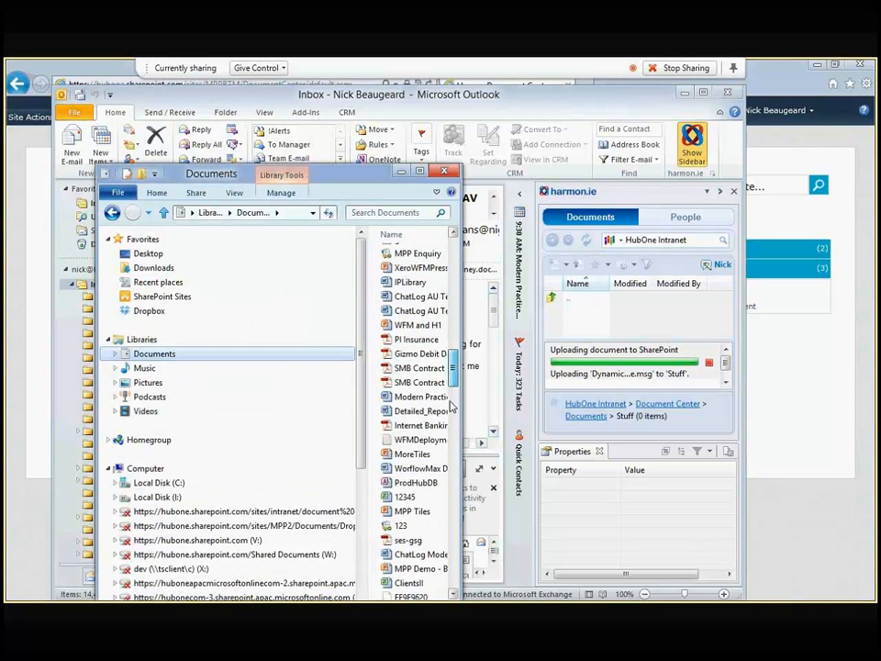
{"action": "scroll", "coordinate": [386, 379], "scroll_direction": "down", "scroll_amount": 10}
{"action": "left_click_drag", "start_coordinate": [391, 382], "coordinate": [410, 383]}
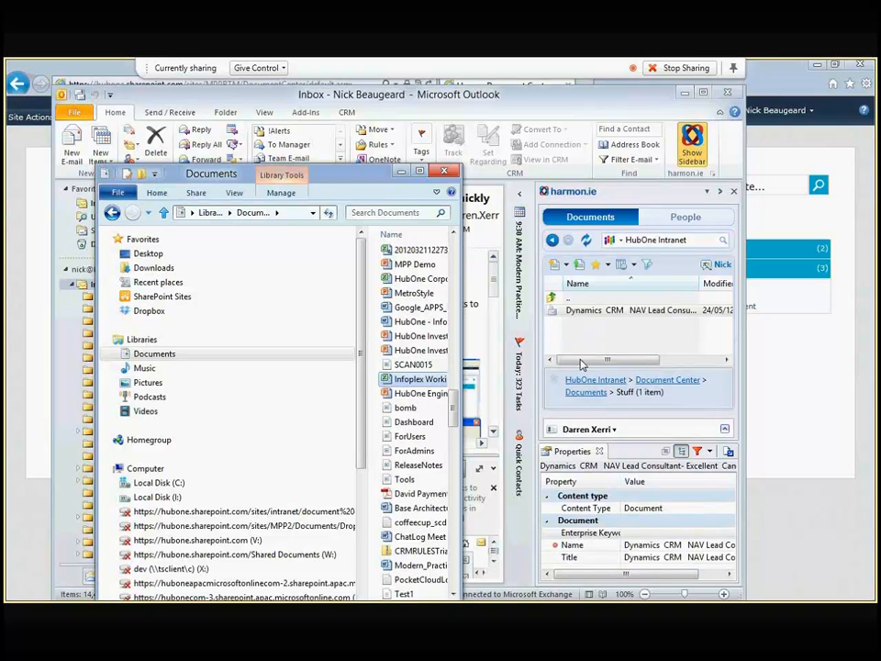
Step: Upload Infoplex Workings.xlsx into the Stuff folder with the Document content type
{"action": "left_click_drag", "start_coordinate": [404, 386], "coordinate": [610, 328]}
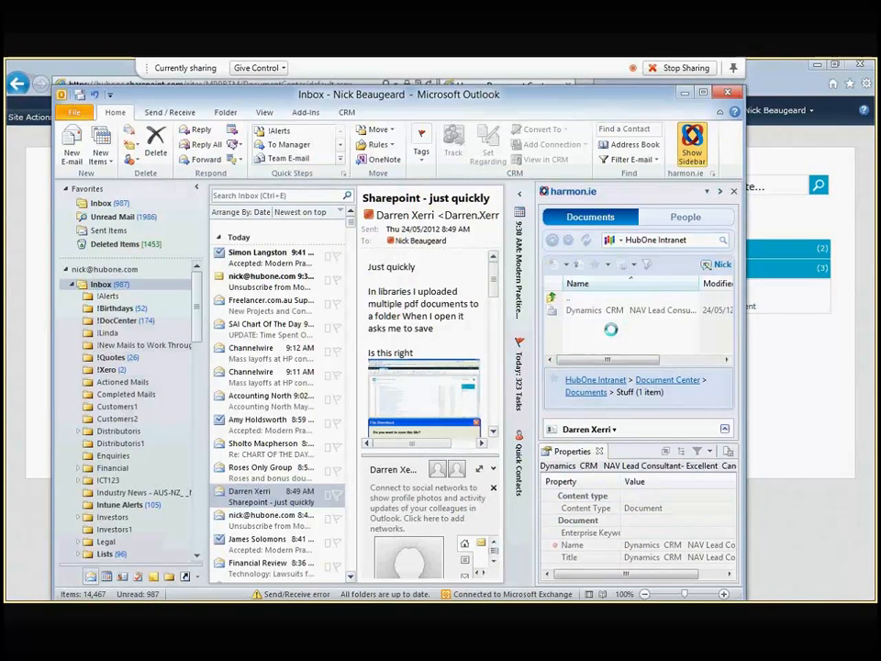
{"action": "left_click_drag", "start_coordinate": [576, 311], "coordinate": [471, 271]}
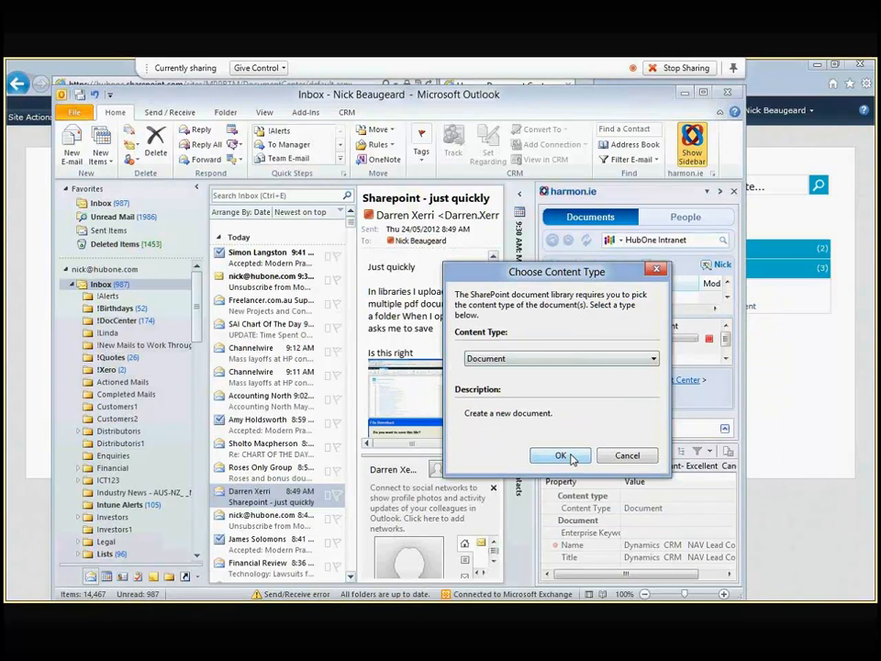
{"action": "left_click", "coordinate": [562, 457]}
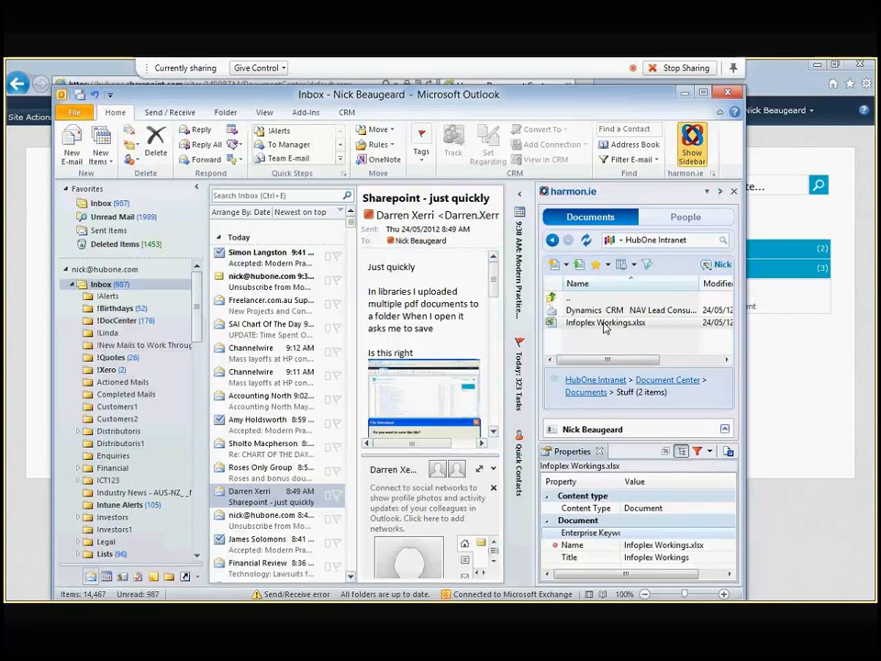
{"action": "right_click", "coordinate": [605, 328]}
Step: Address the new email to the recipient's e-mail and give it the subject 'Check this out'
{"action": "key", "text": "Escape"}
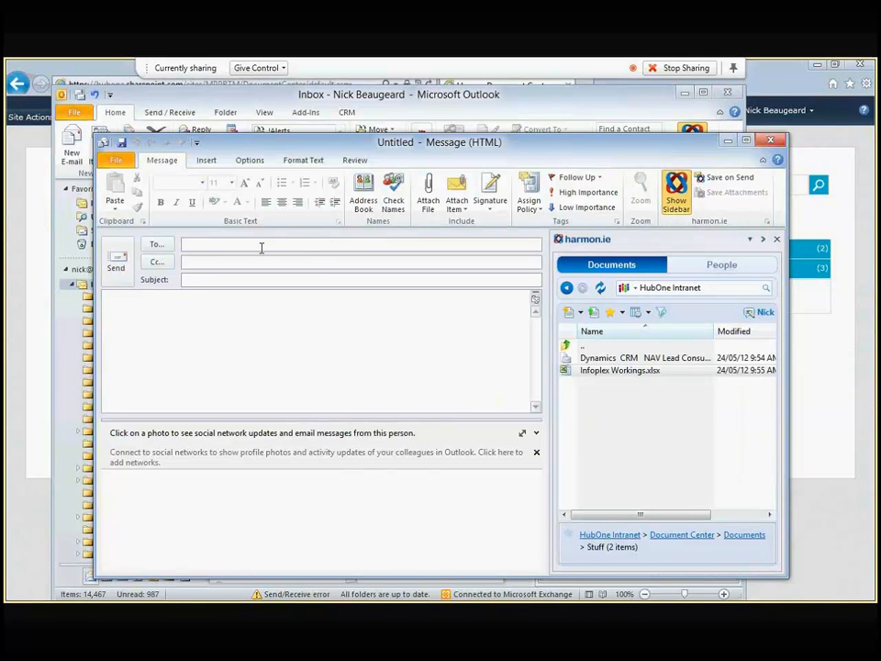
{"action": "key", "text": "Tab"}
{"action": "key", "text": "Tab"}
{"action": "type", "text": "Check this pi"}
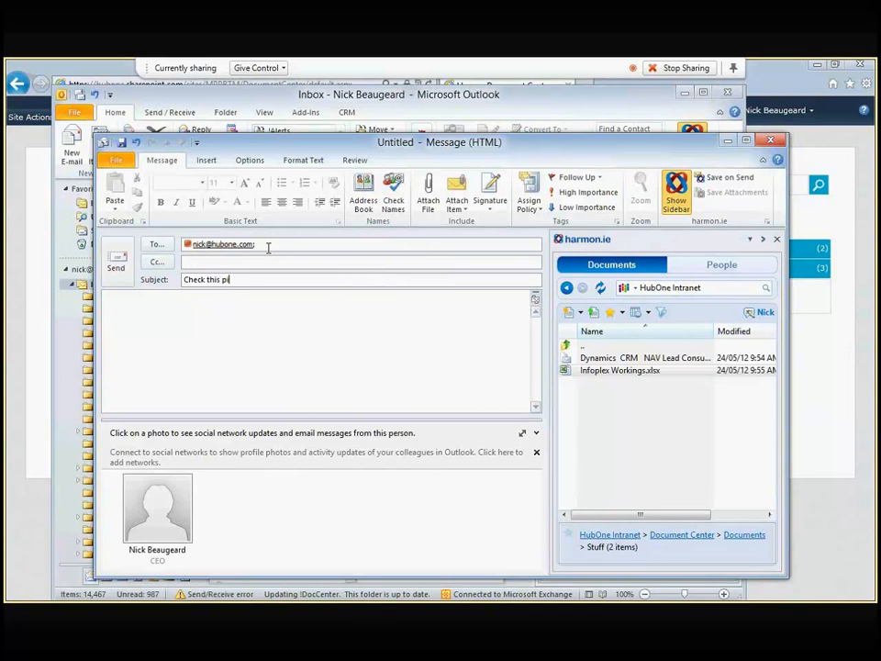
{"action": "key", "text": "BackSpace"}
{"action": "key", "text": "BackSpace"}
{"action": "type", "text": "out"}
Step: Insert a link to Infoplex Workings.xlsx from the harmon.ie sidebar into the message body
{"action": "key", "text": "Tab"}
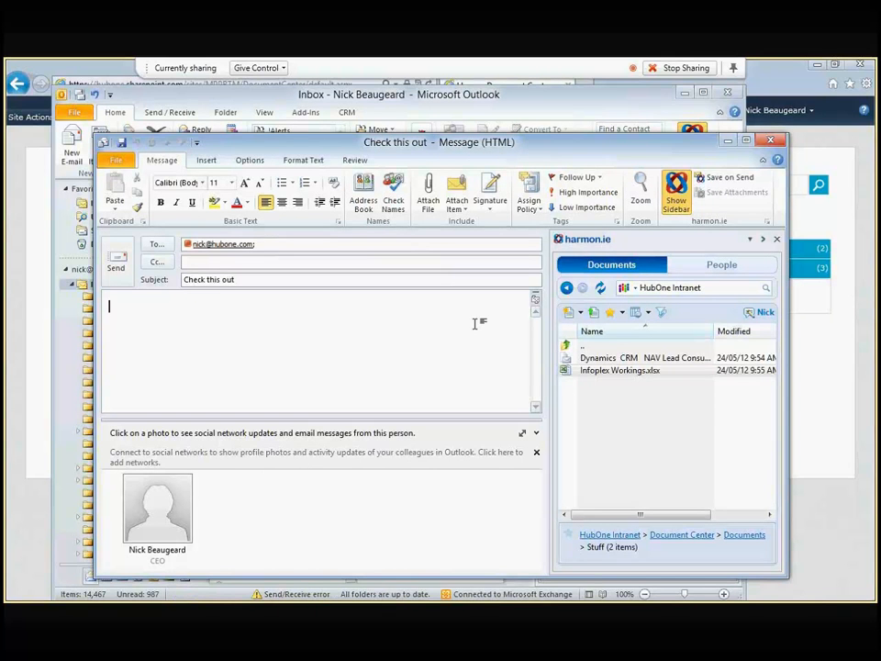
{"action": "left_click_drag", "start_coordinate": [593, 377], "coordinate": [179, 344]}
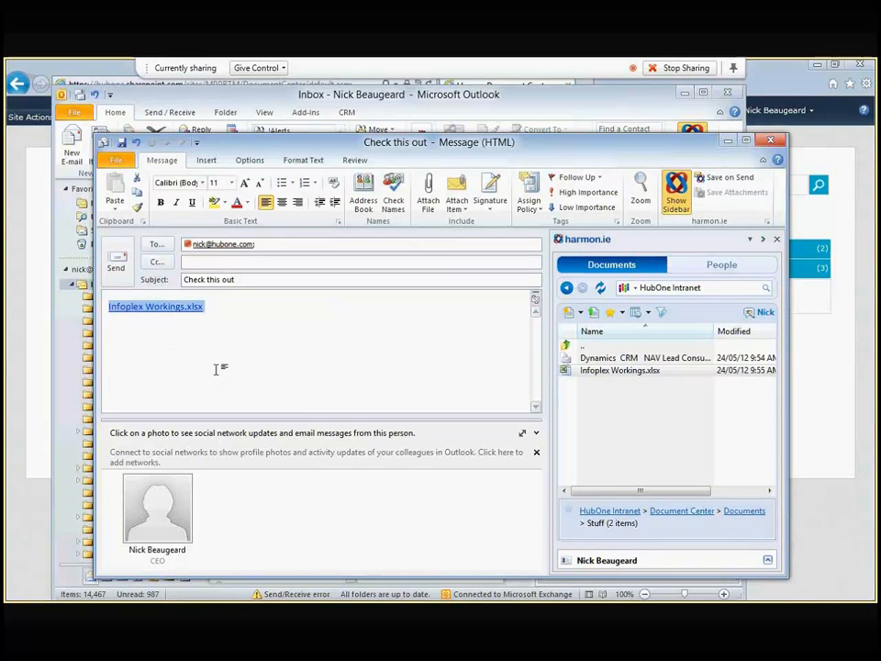
{"action": "left_click", "coordinate": [216, 369]}
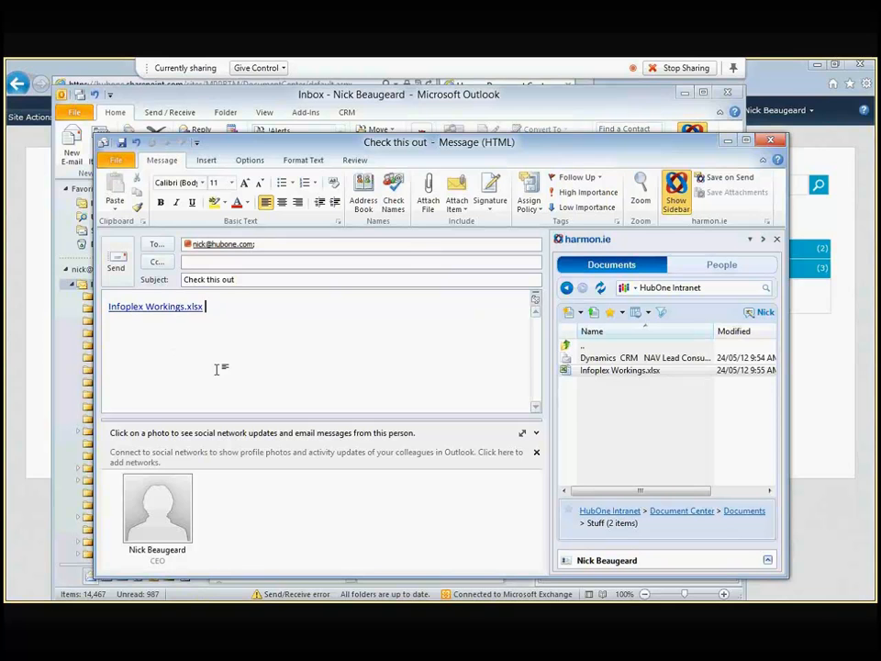
Step: Search the library for 'hansens' and scroll through the 59 matching documents
{"action": "left_click", "coordinate": [710, 288]}
{"action": "type", "text": "hansens"}
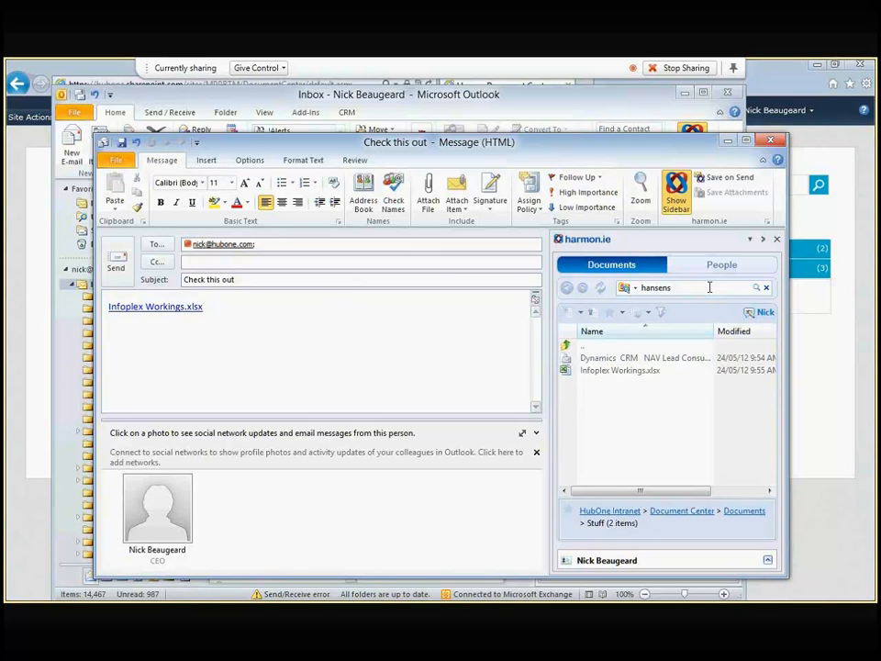
{"action": "key", "text": "Return"}
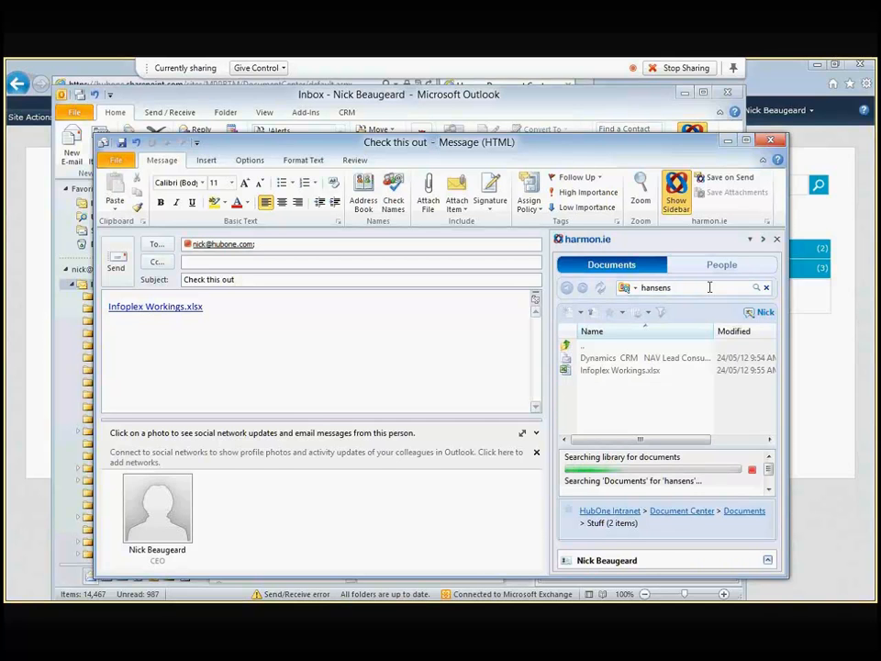
{"action": "left_click_drag", "start_coordinate": [770, 351], "coordinate": [768, 426]}
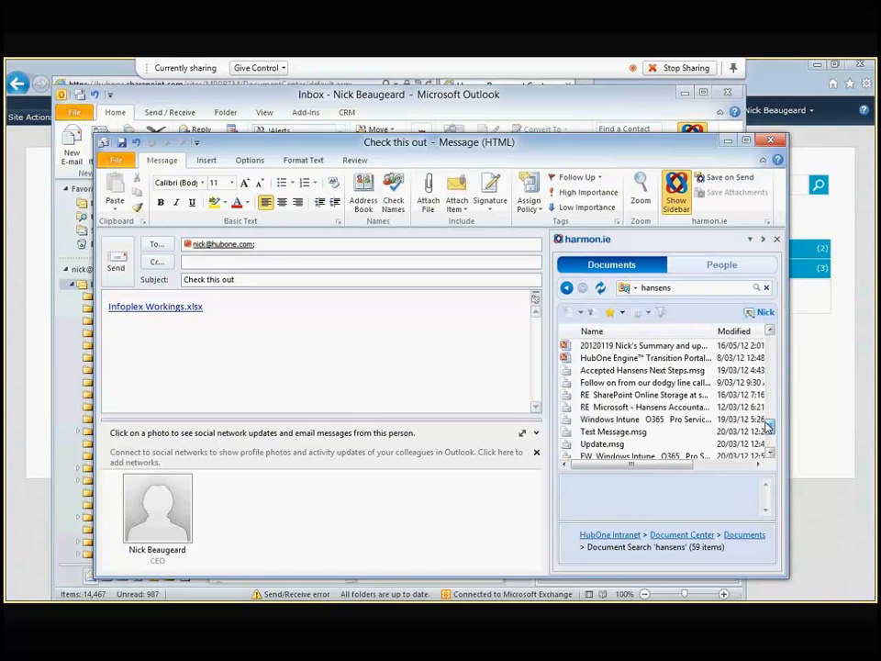